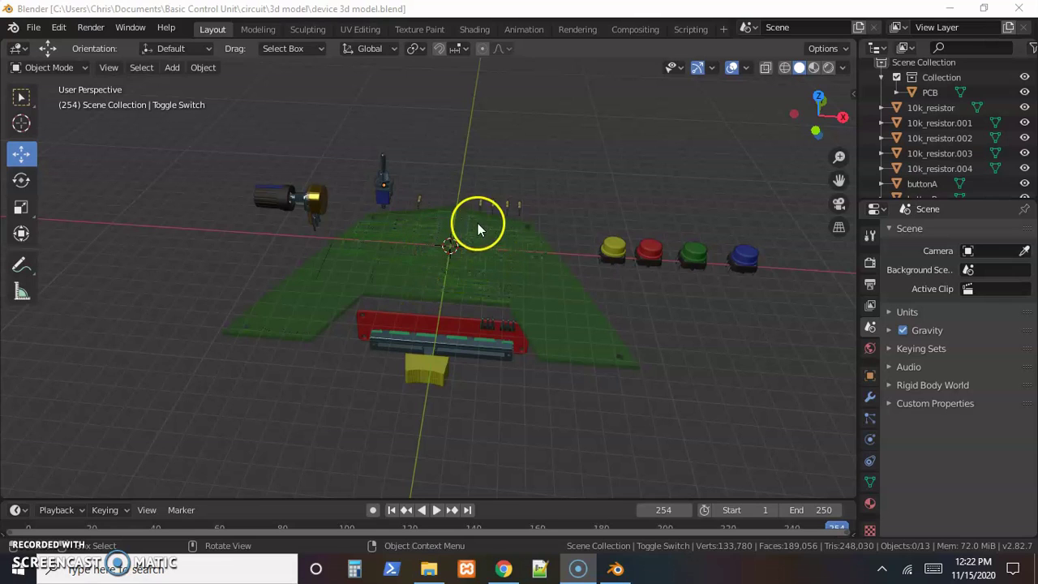
click(430, 237)
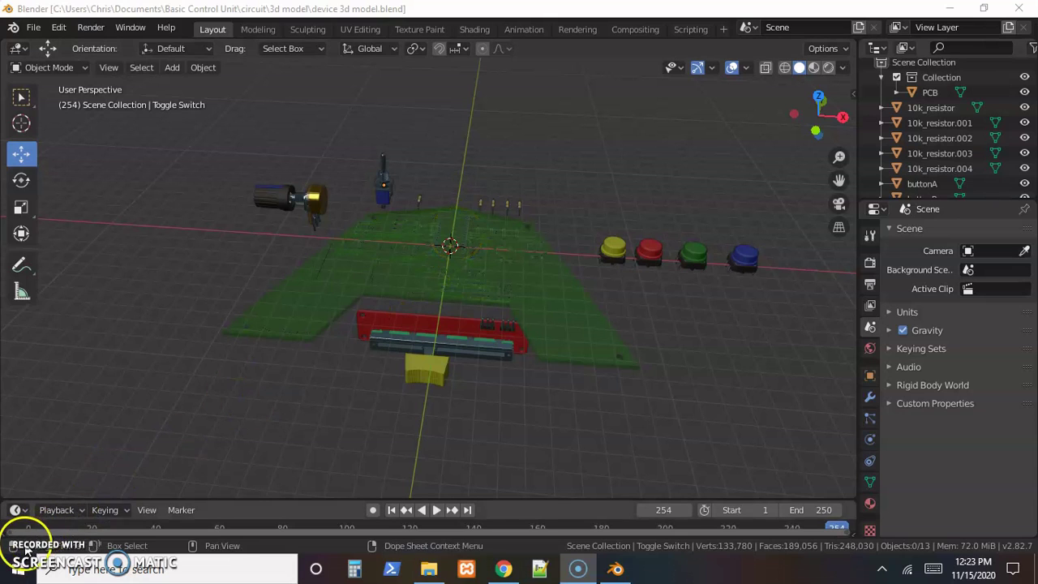
Switch to the browser and search the GrabCAD library for "arduino nano".
key(alt+Tab)
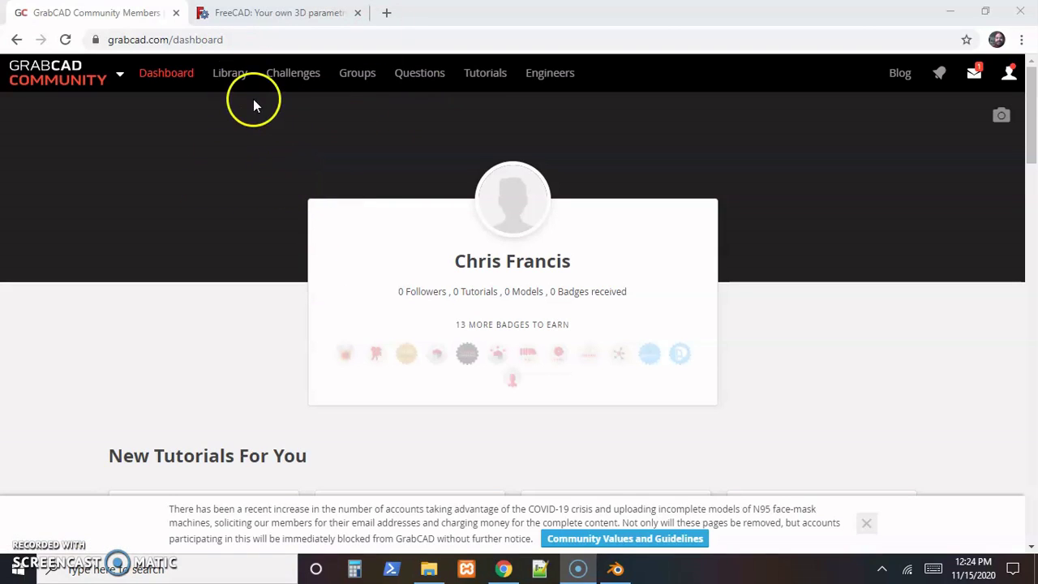
click(235, 80)
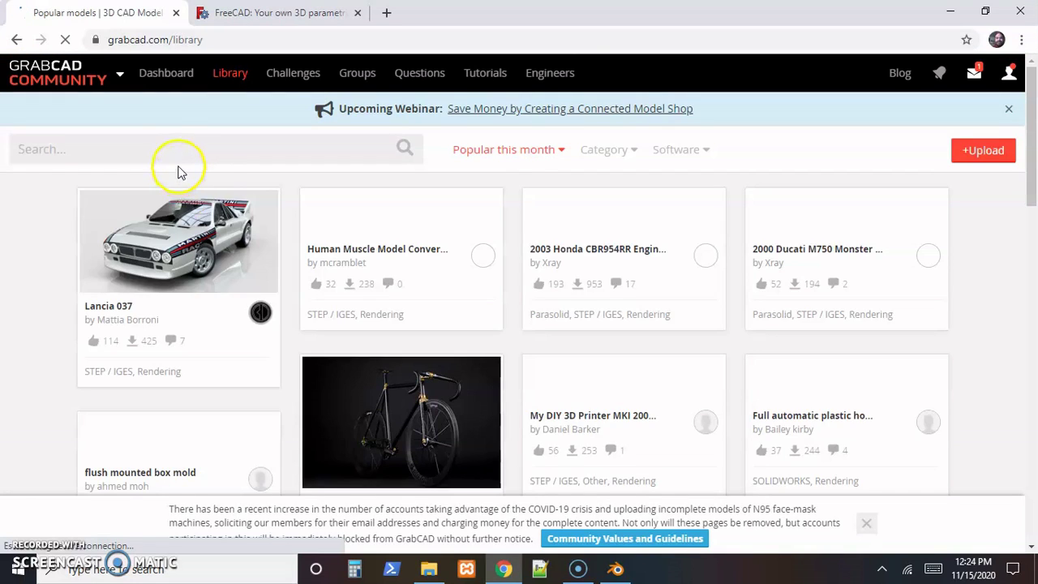
click(171, 153)
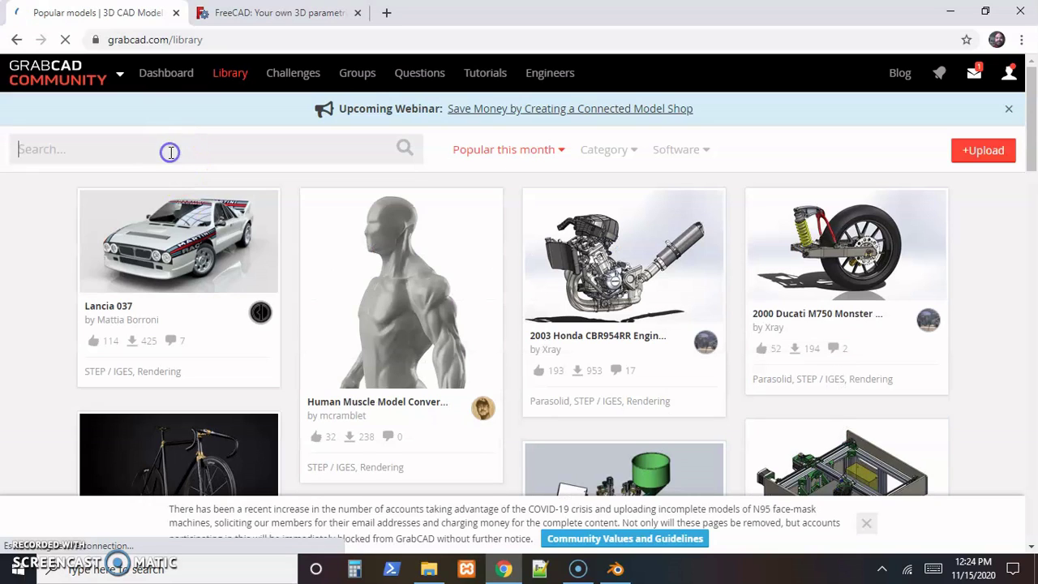
text(ardui)
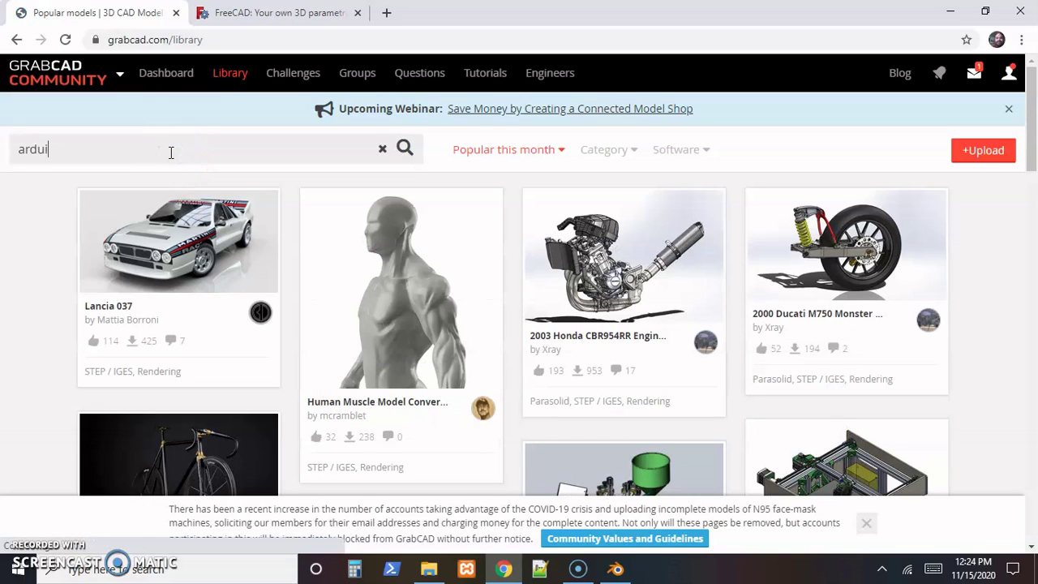
text(no nano)
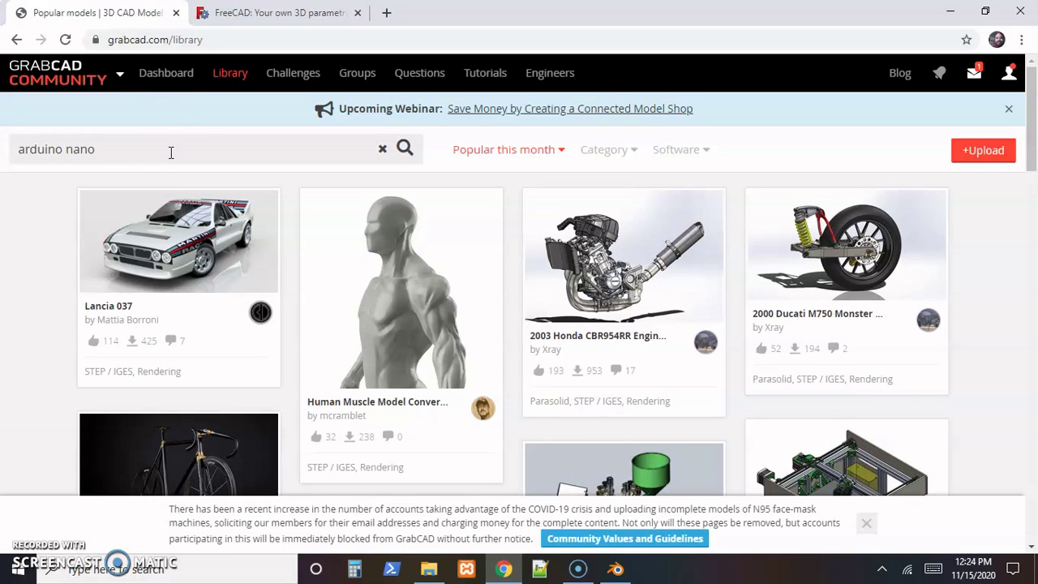
key(Return)
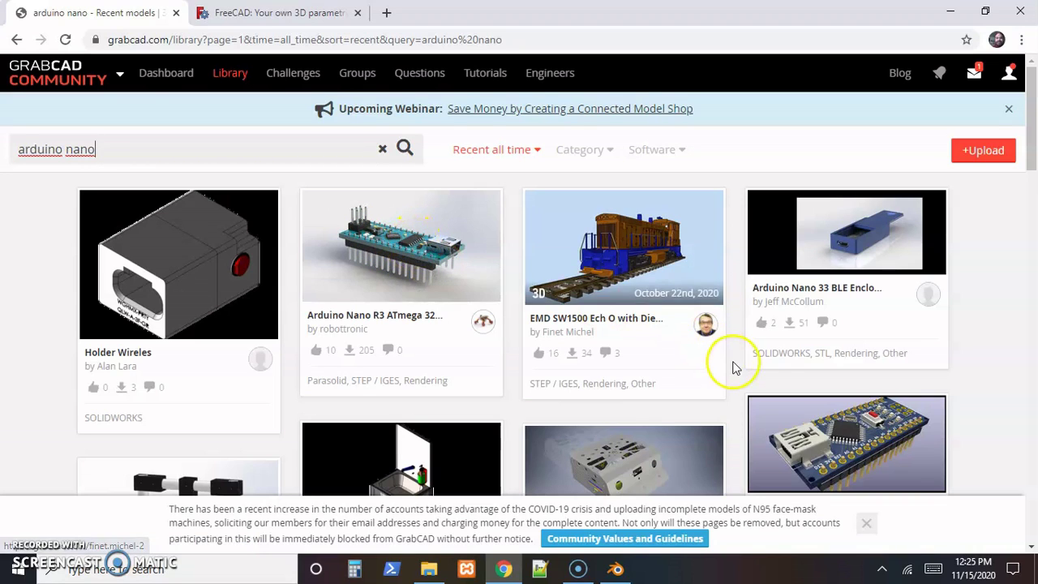
Browse the first page of results, examining the Arduino Nano models and the file formats each one offers.
scroll(733, 367, down, 1)
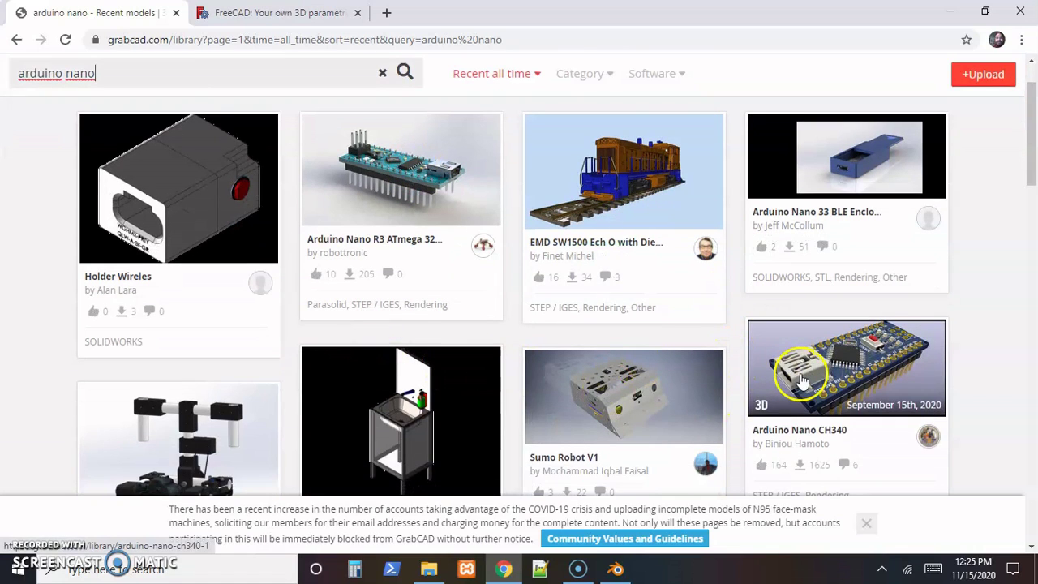
scroll(802, 380, down, 5)
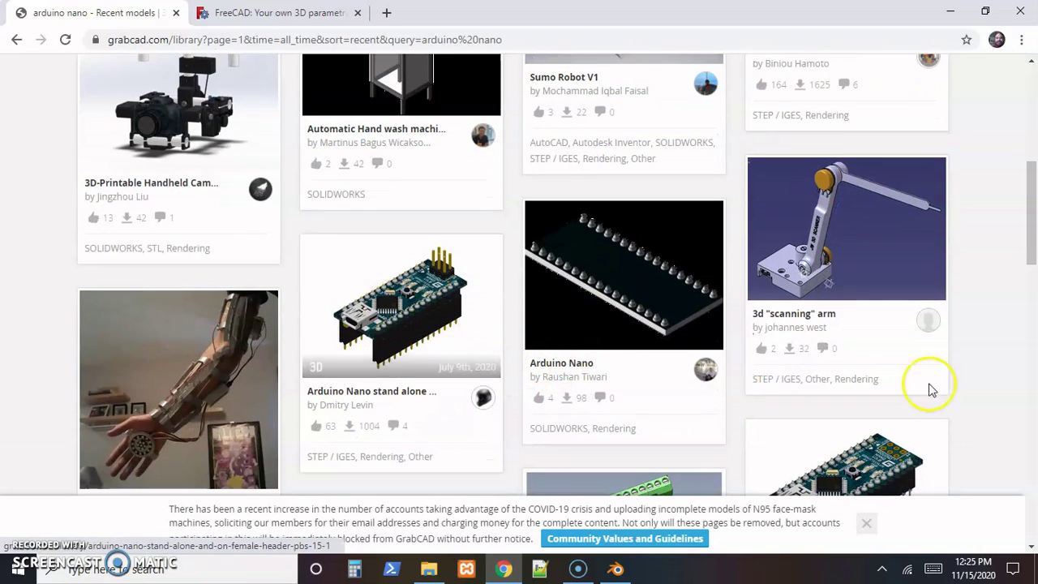
scroll(734, 339, down, 6)
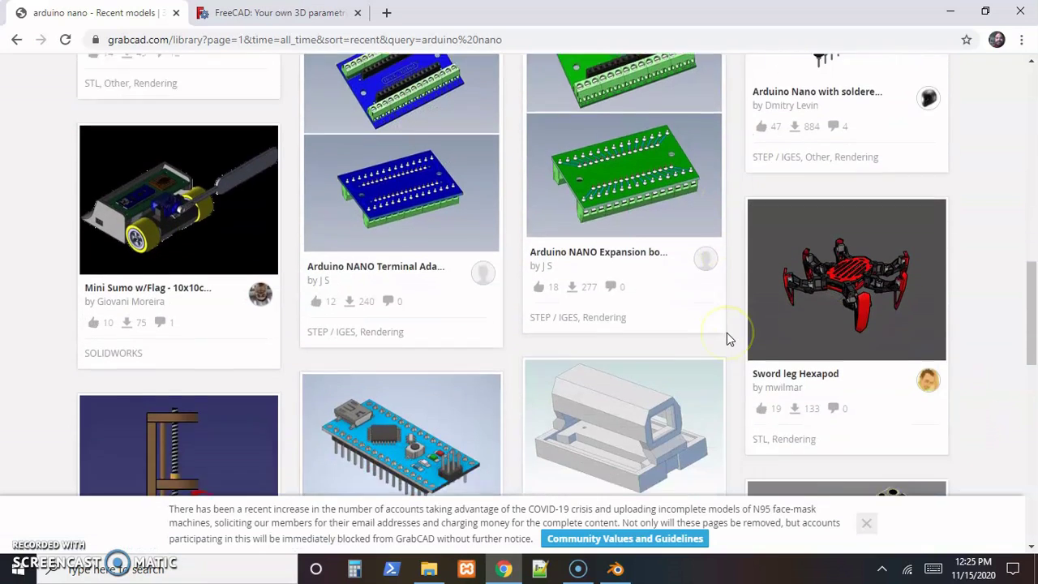
scroll(727, 334, down, 4)
scroll(727, 334, down, 1)
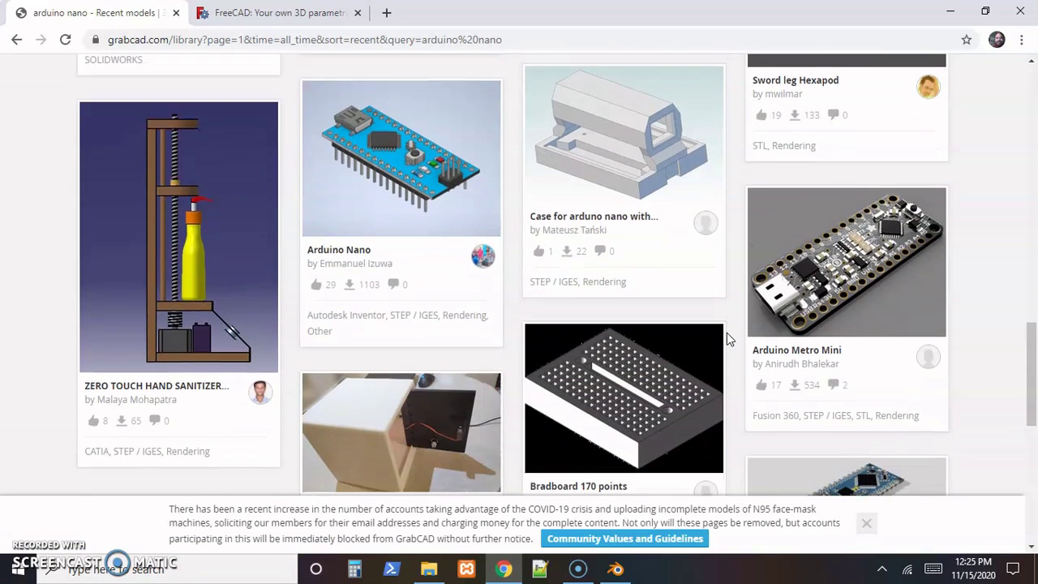
scroll(727, 332, down, 1)
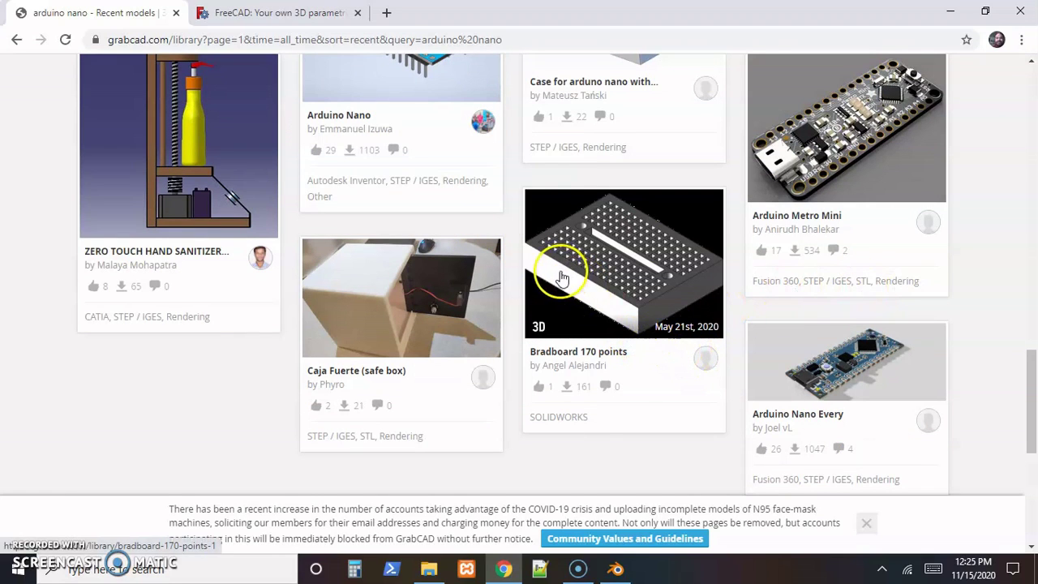
scroll(532, 273, down, 1)
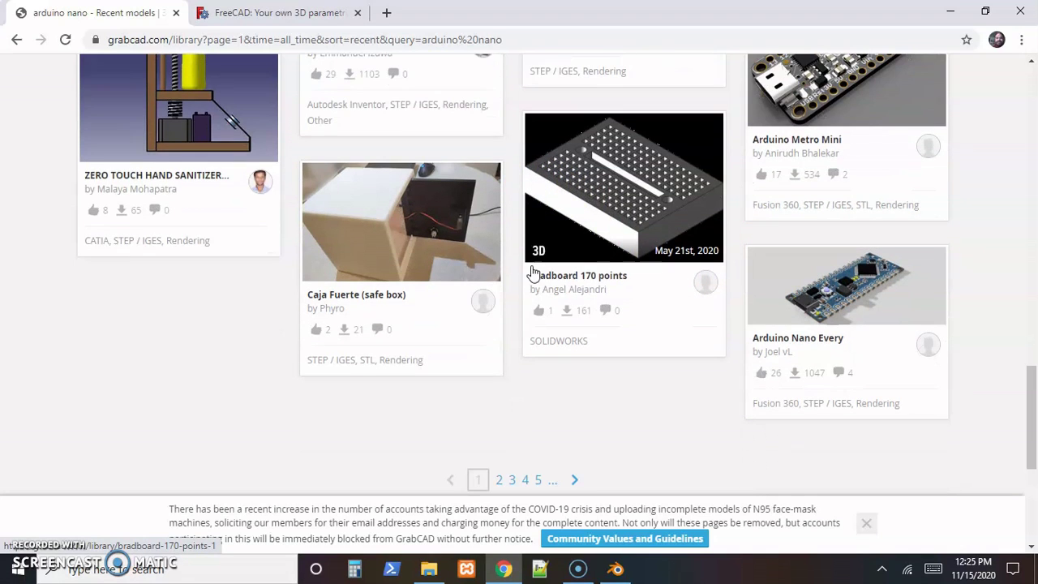
scroll(532, 272, up, 2)
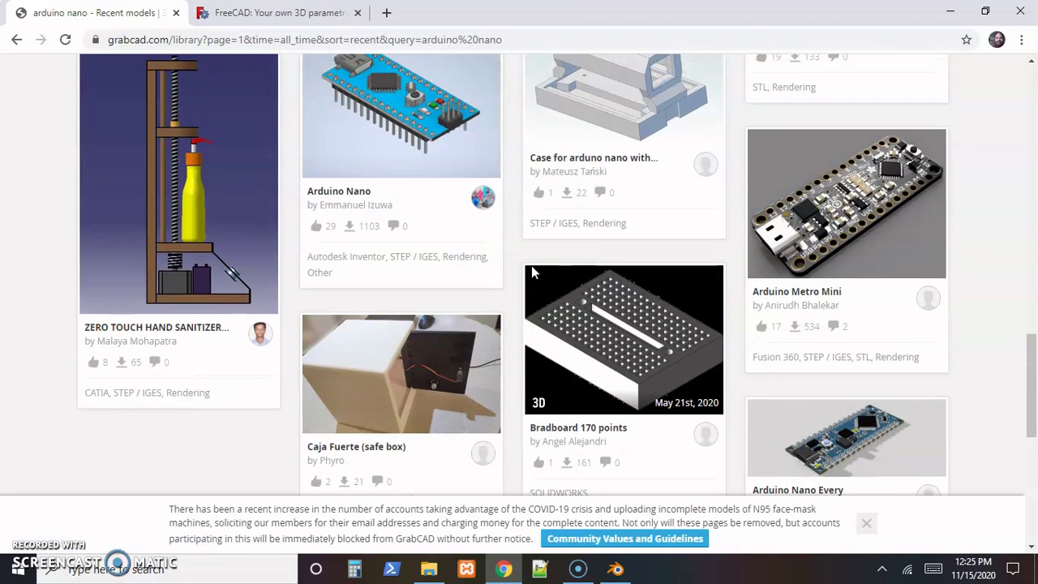
scroll(531, 273, up, 1)
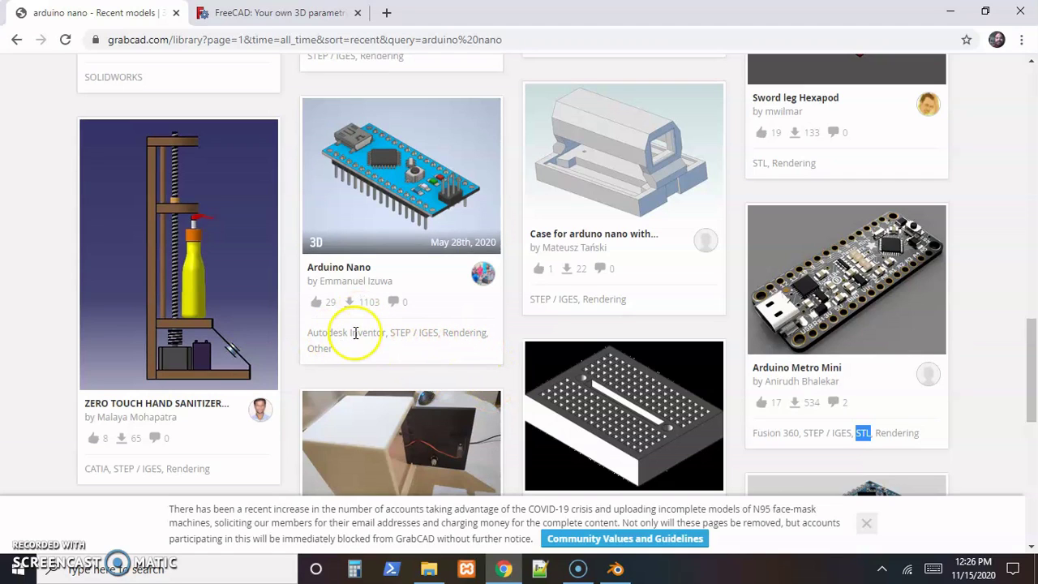
scroll(542, 365, down, 1)
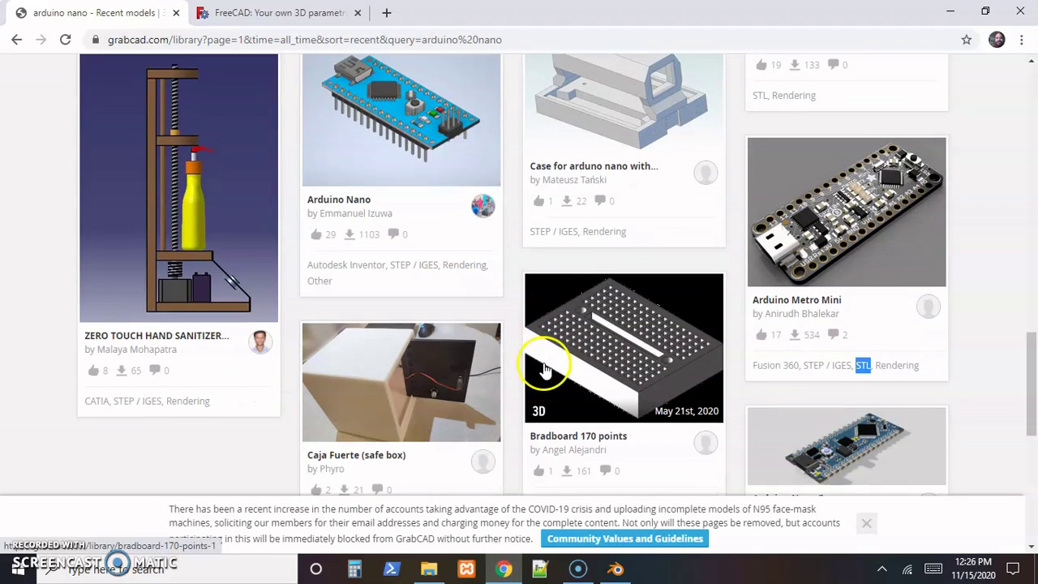
scroll(547, 370, up, 2)
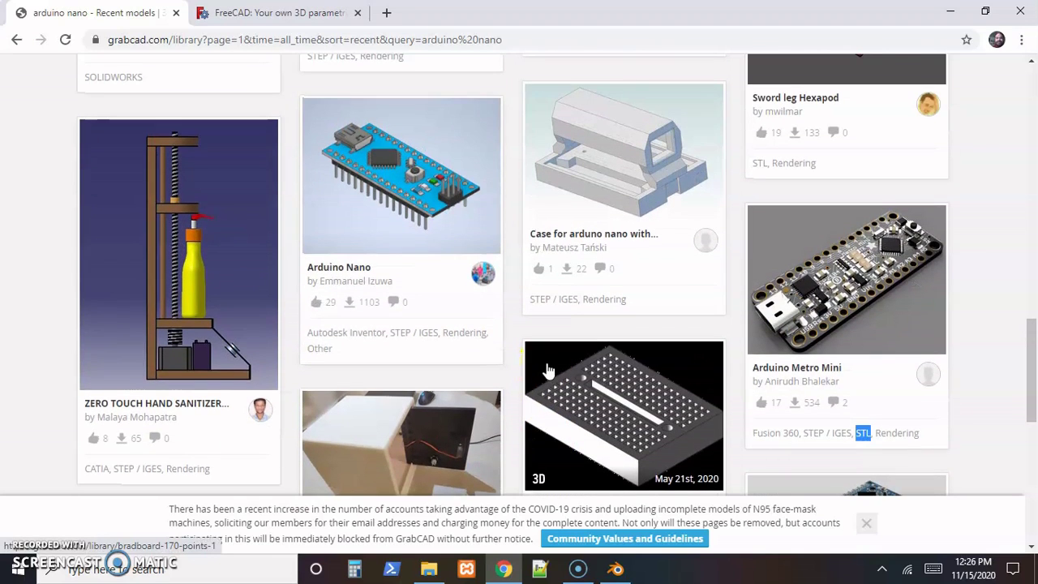
scroll(547, 367, up, 3)
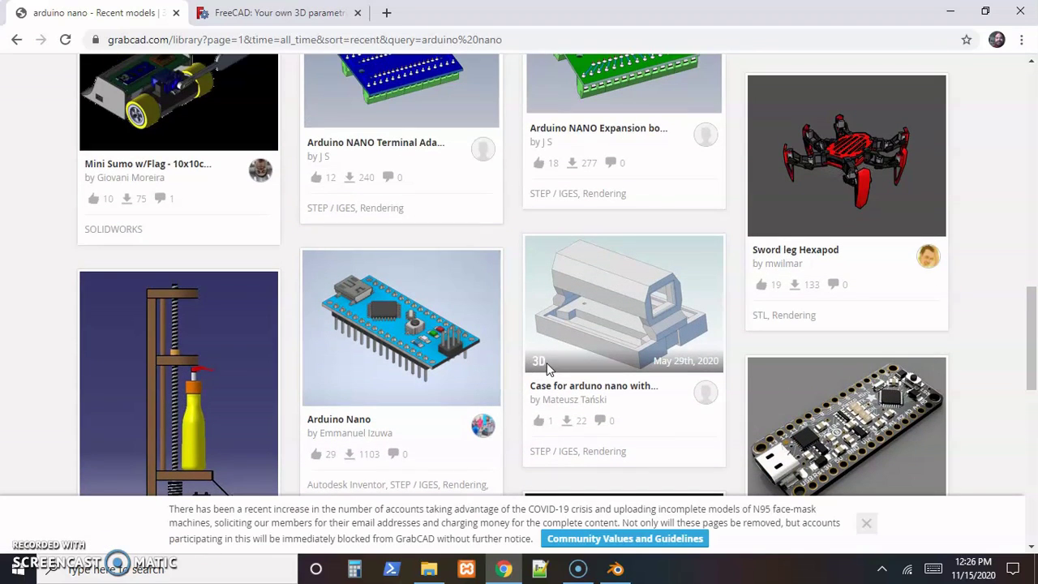
scroll(547, 367, down, 4)
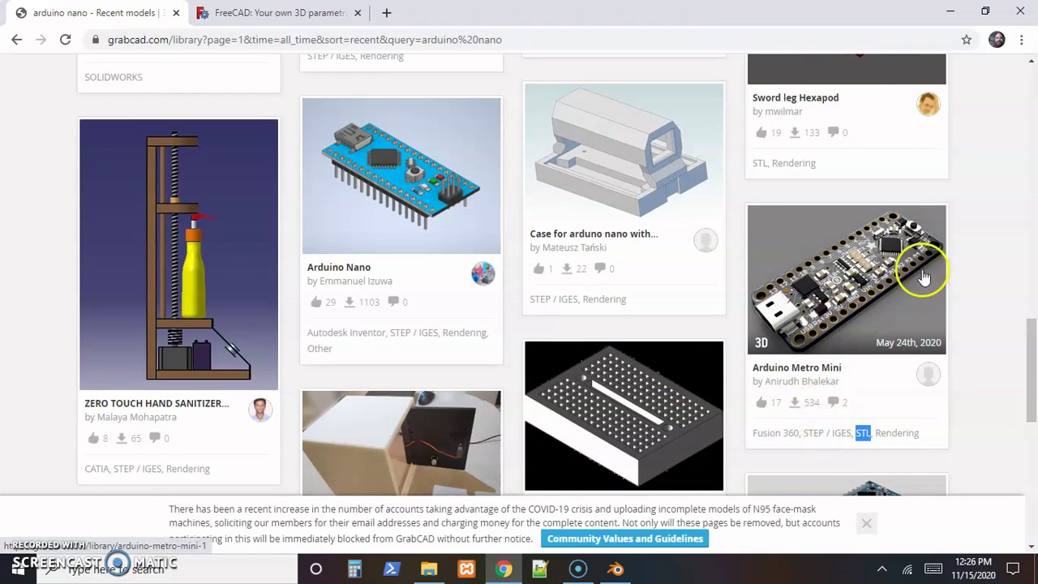
scroll(807, 307, down, 4)
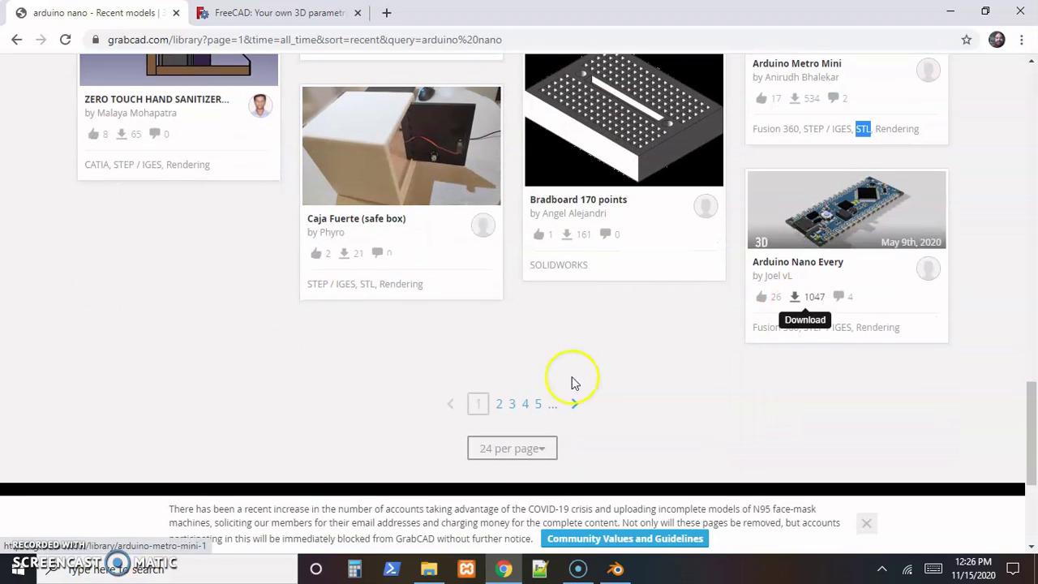
scroll(649, 385, up, 2)
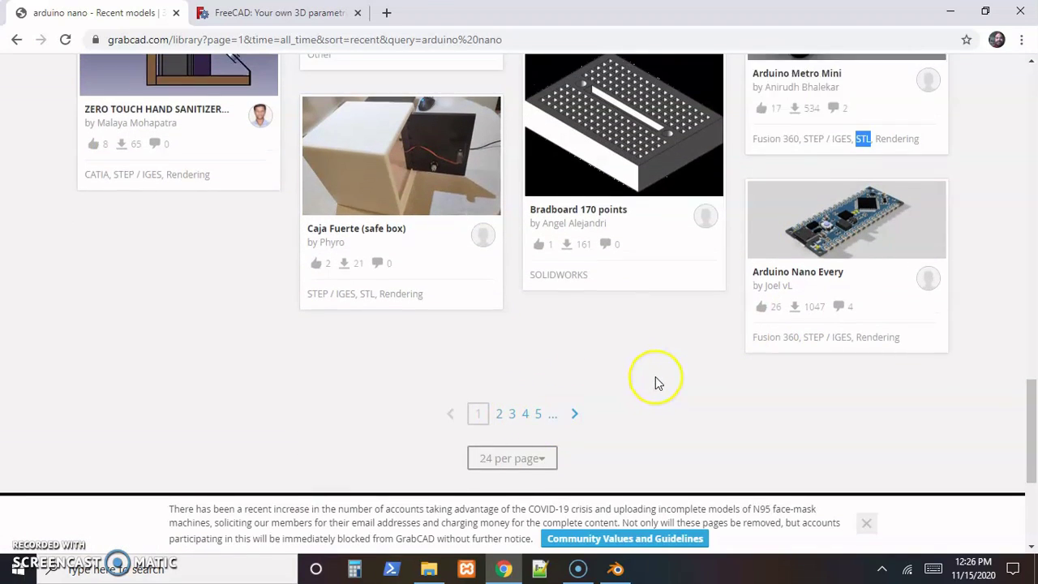
Open the Arduino Nano CH340 model page from the results and view its first two preview images.
scroll(655, 378, up, 5)
scroll(656, 381, up, 7)
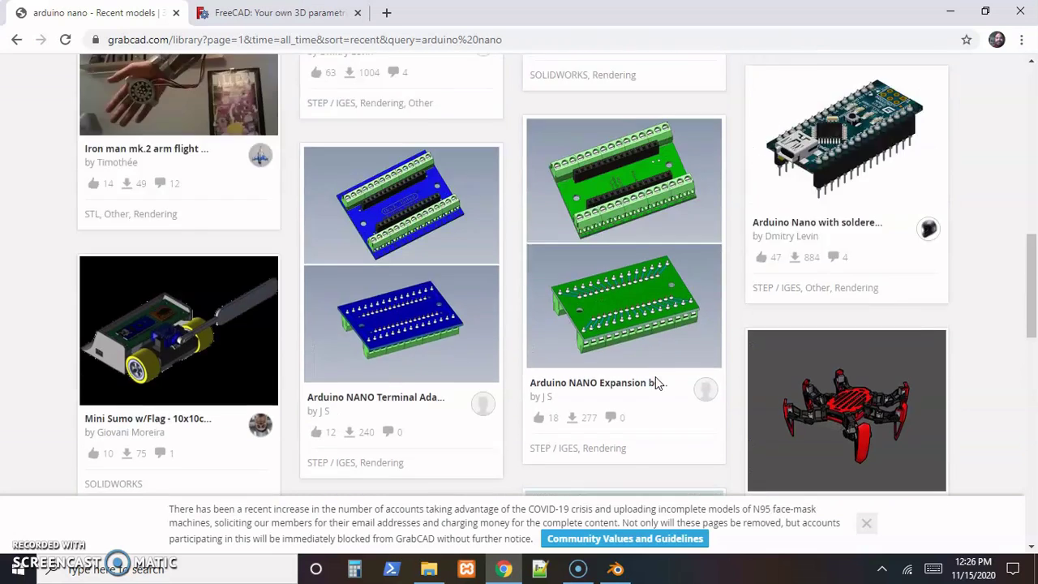
scroll(656, 382, up, 4)
scroll(657, 382, up, 2)
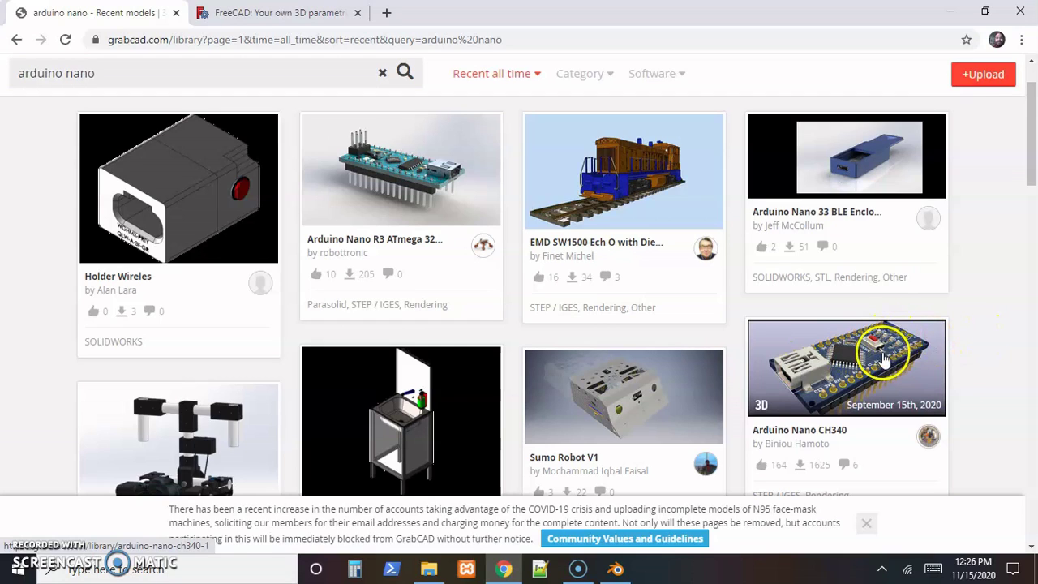
click(823, 369)
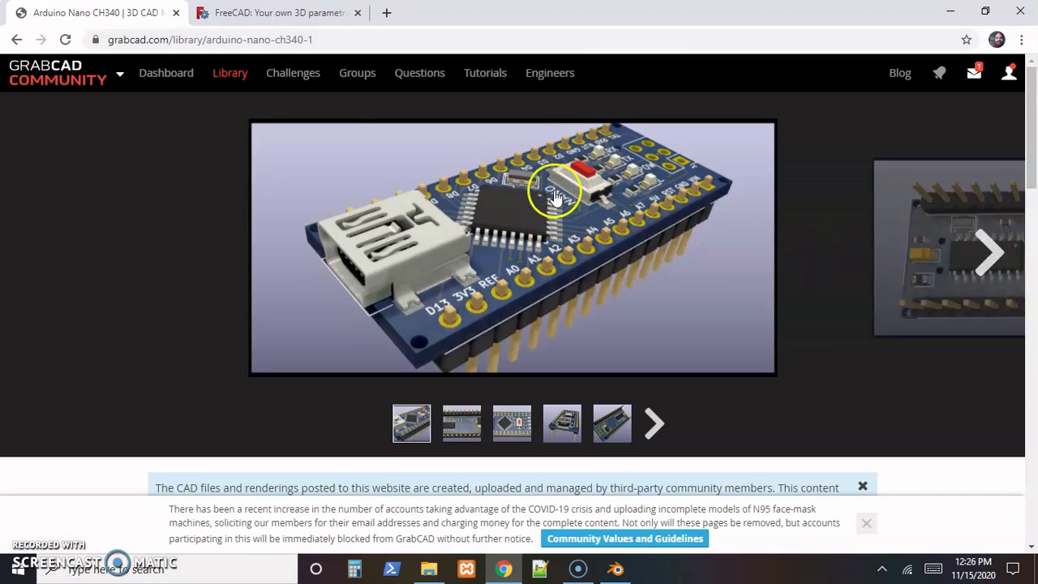
click(986, 251)
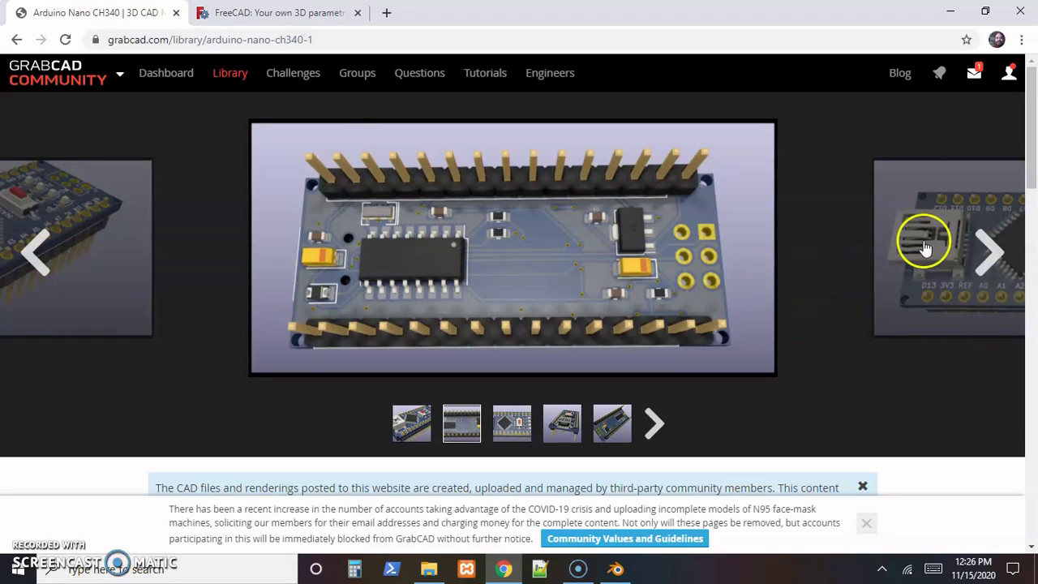
click(37, 256)
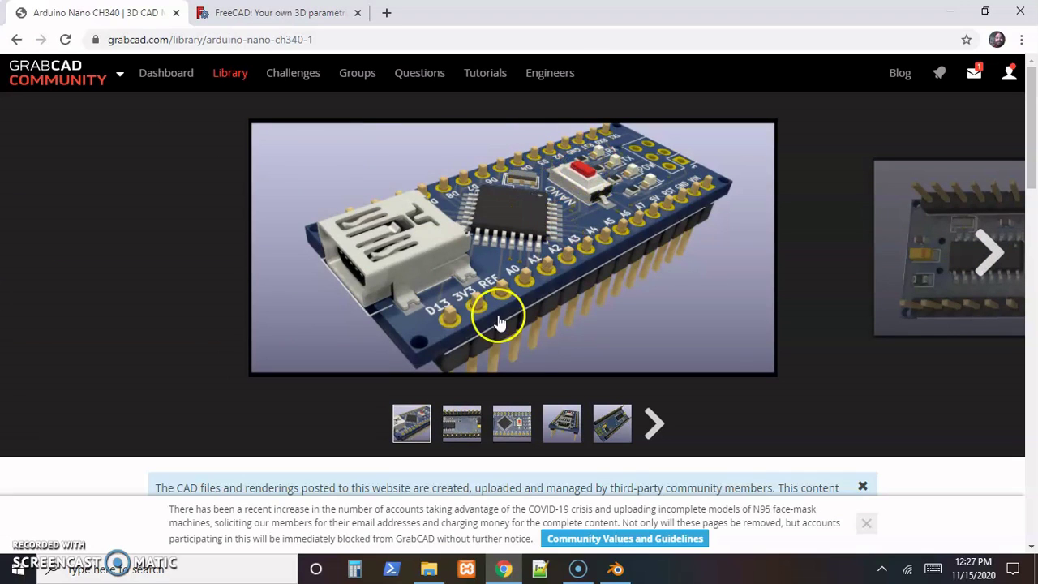
Find Arduino_NANO_CH340.step in the model's file list, open its preview and download the file.
scroll(496, 320, down, 1)
scroll(496, 322, down, 4)
scroll(496, 322, down, 3)
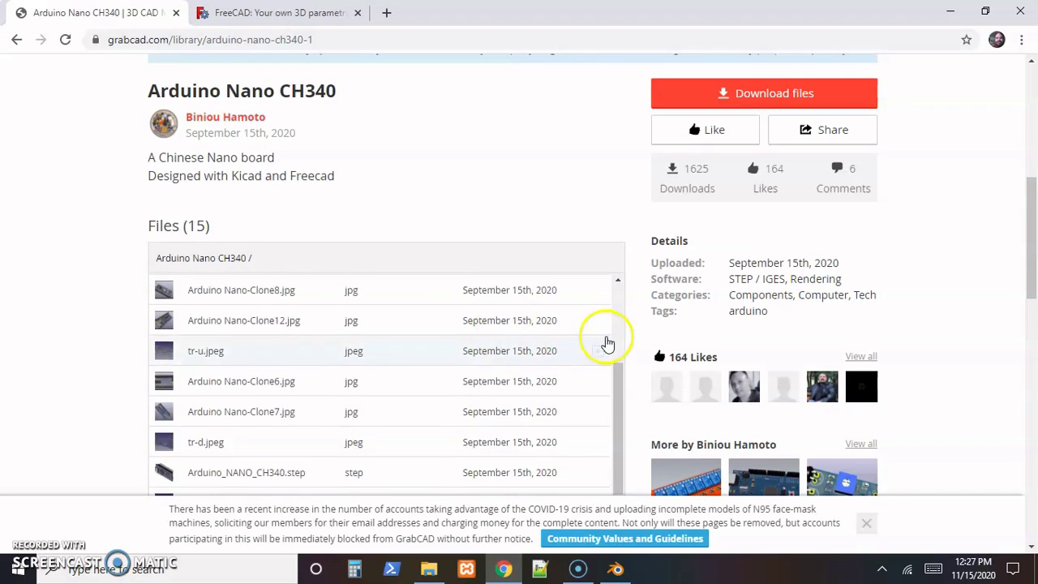
scroll(626, 340, up, 5)
scroll(626, 340, down, 2)
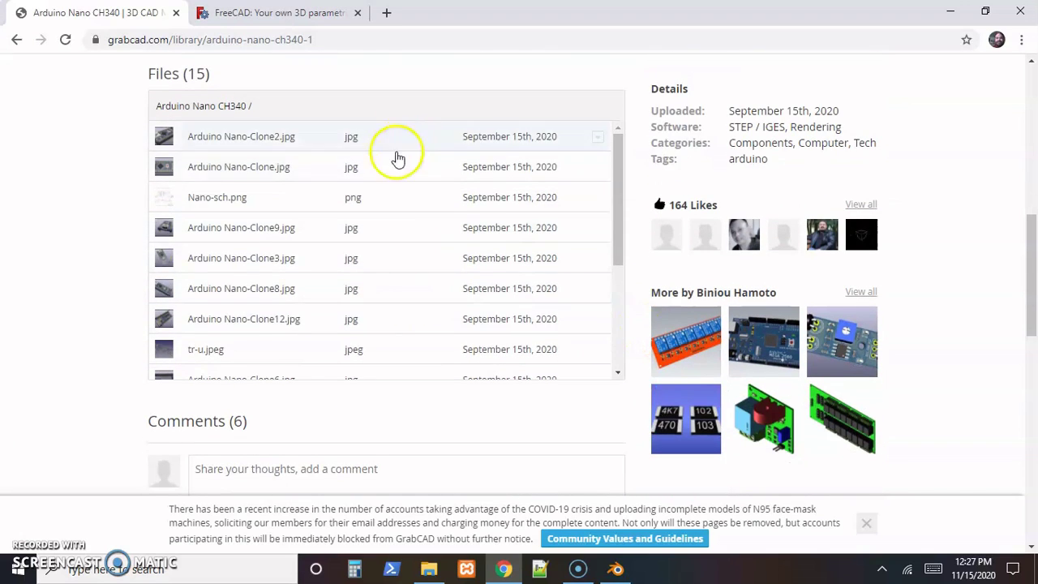
scroll(398, 170, down, 1)
scroll(396, 184, down, 1)
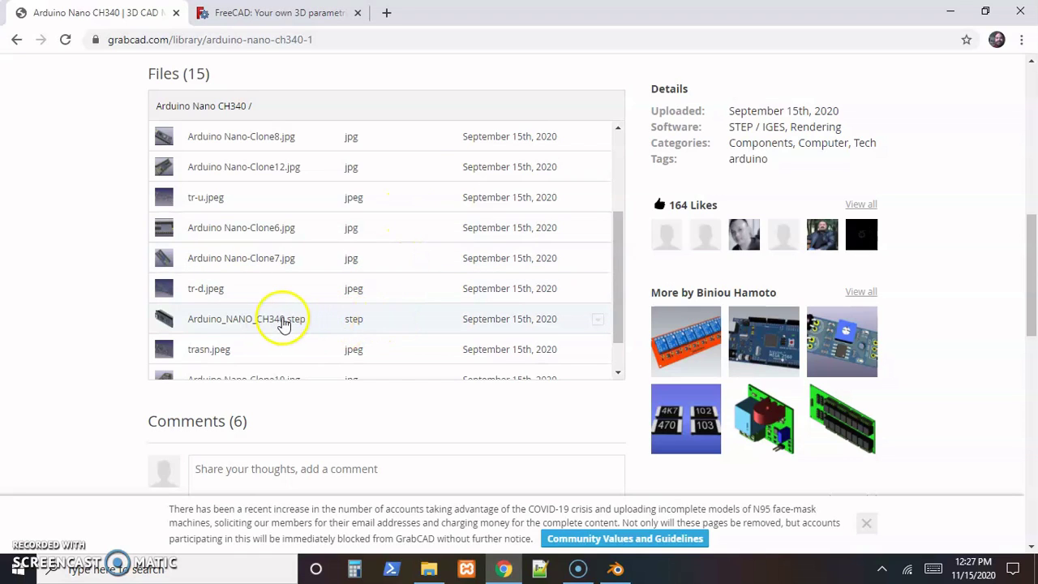
click(282, 322)
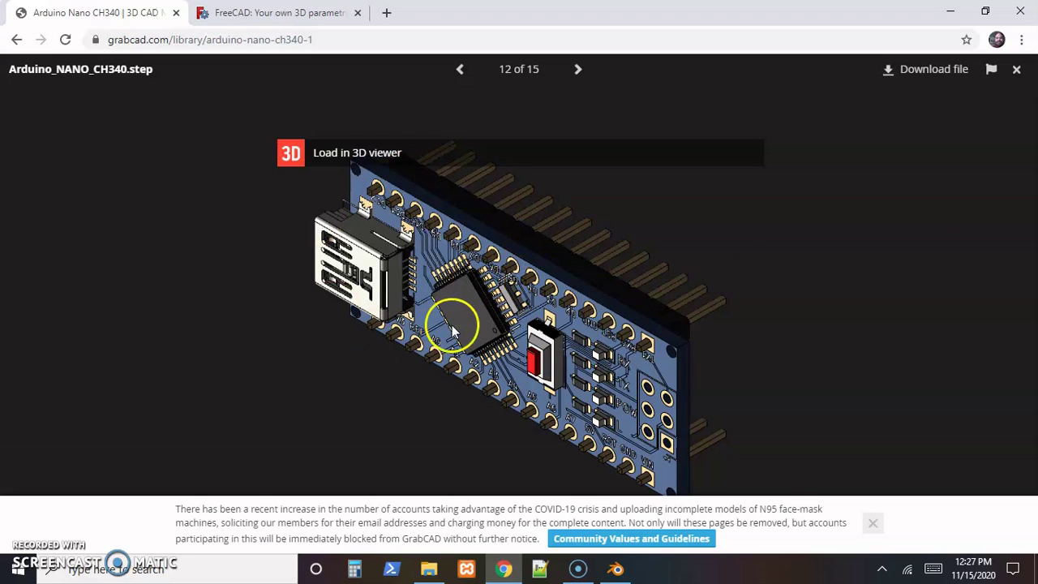
click(927, 71)
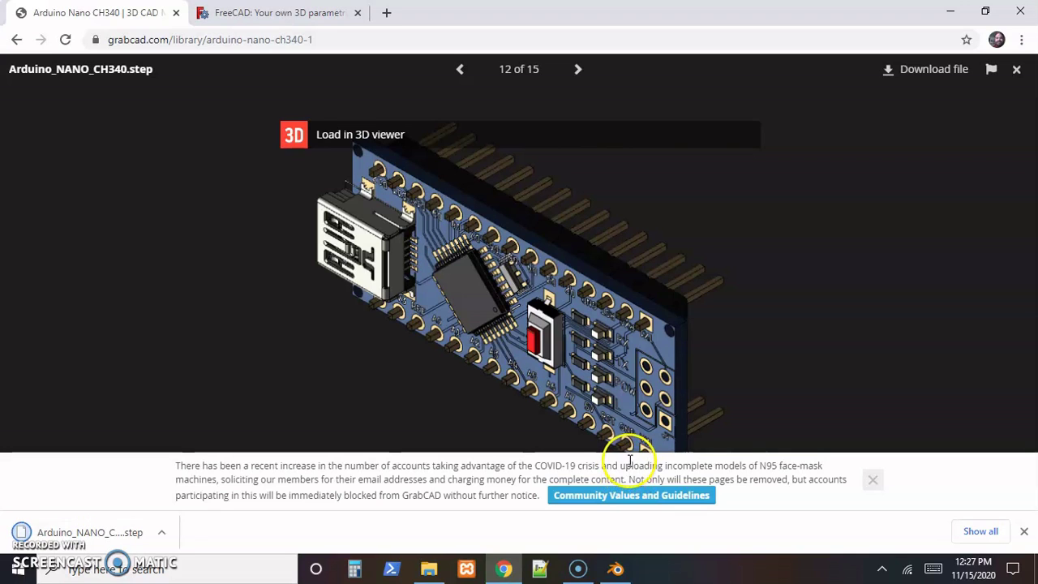
Go to the already open FreeCAD website and look over its home page.
click(280, 16)
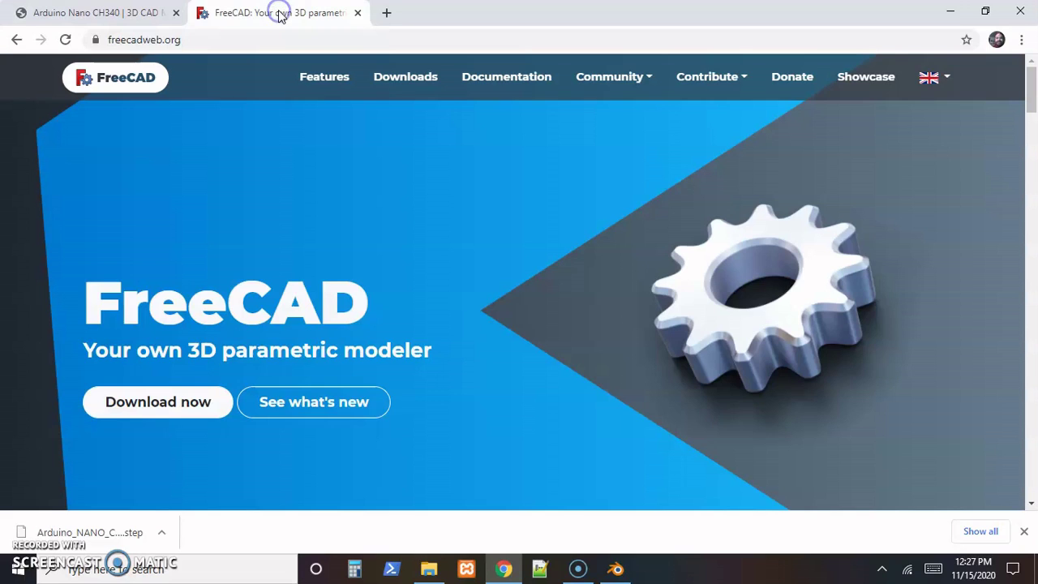
click(25, 532)
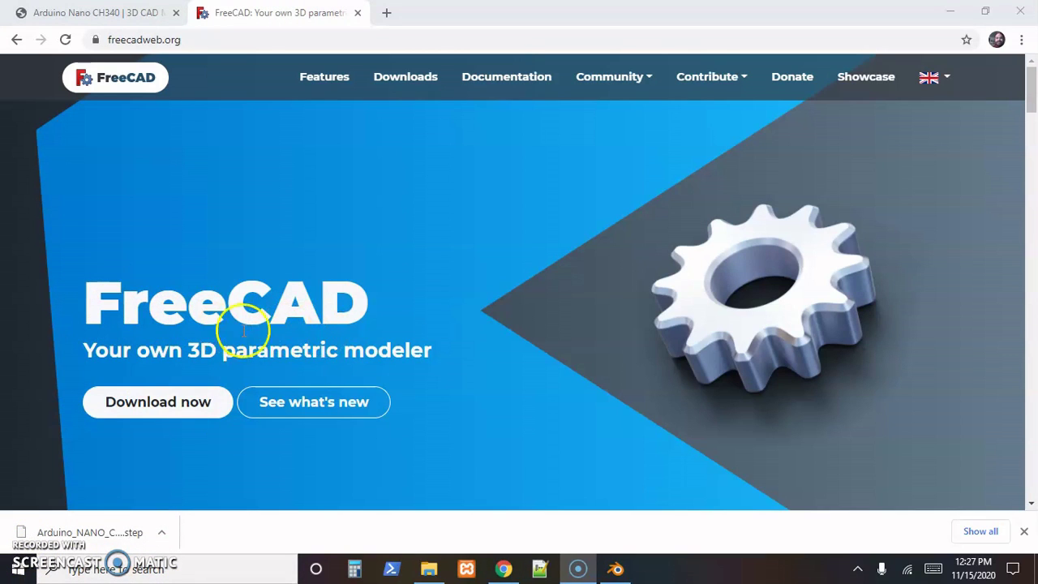
scroll(438, 371, down, 1)
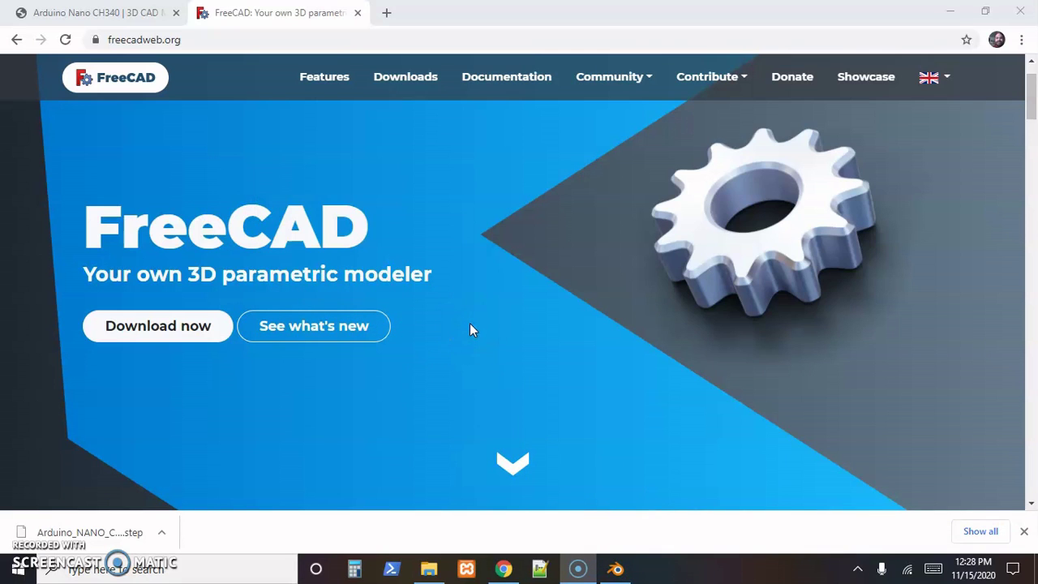
scroll(471, 328, down, 1)
scroll(470, 329, up, 1)
click(524, 412)
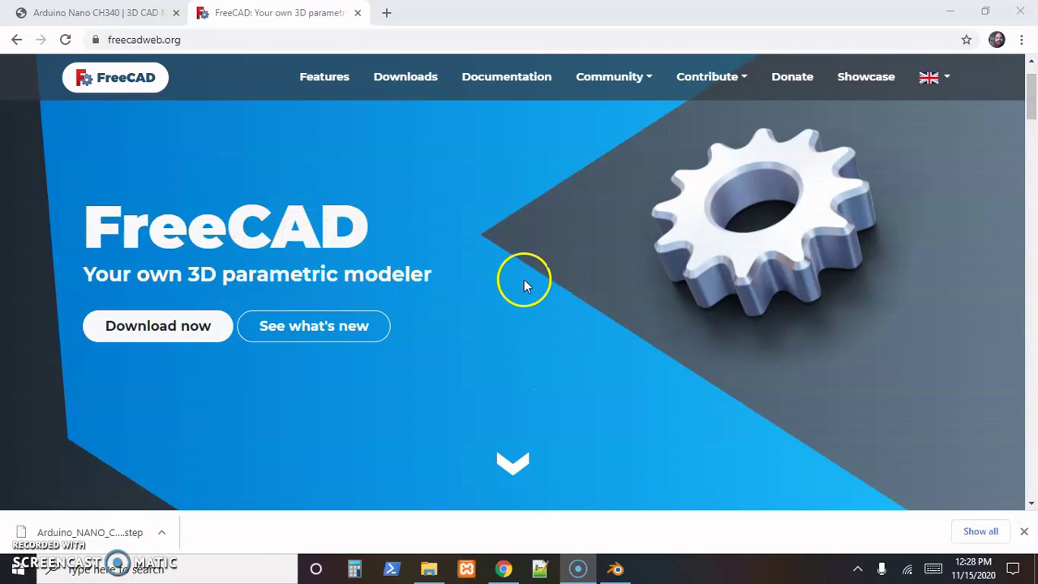
Read the FreeCAD home page sections on open-source parametric modelling and on creating 3D from 2D and back.
scroll(586, 313, down, 2)
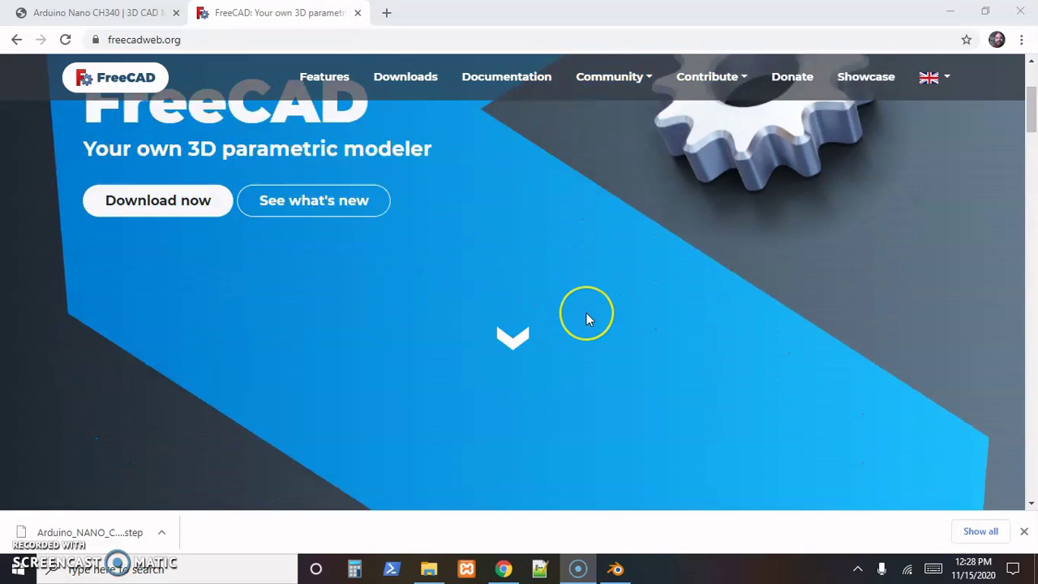
scroll(587, 313, up, 2)
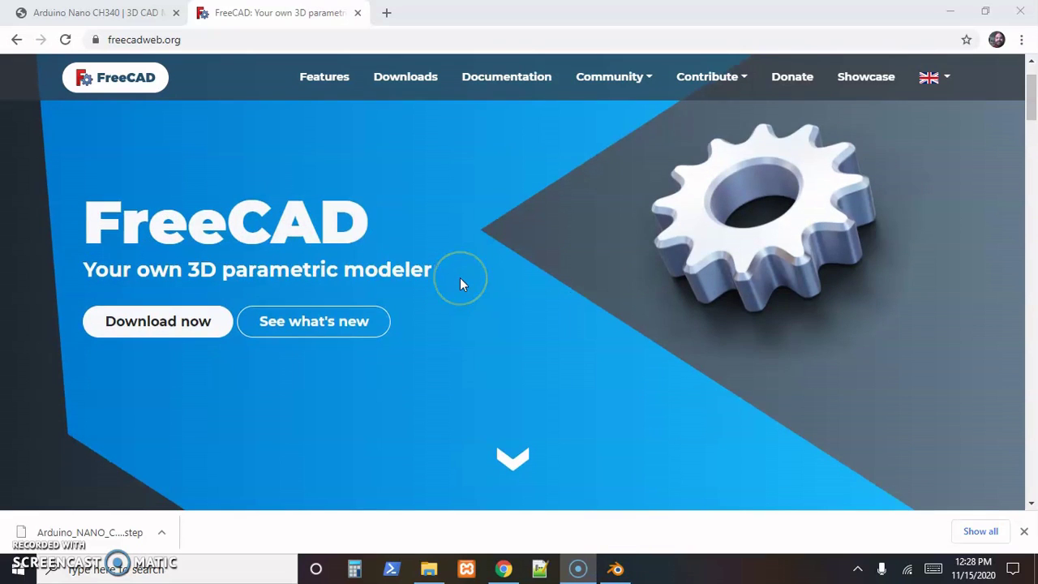
scroll(460, 284, down, 1)
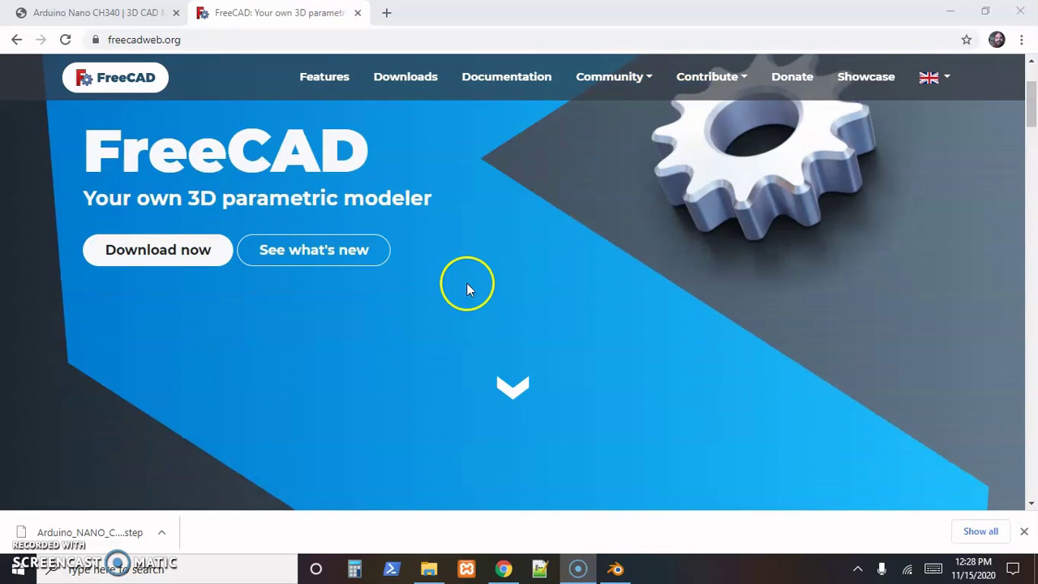
scroll(469, 287, down, 4)
scroll(468, 290, down, 1)
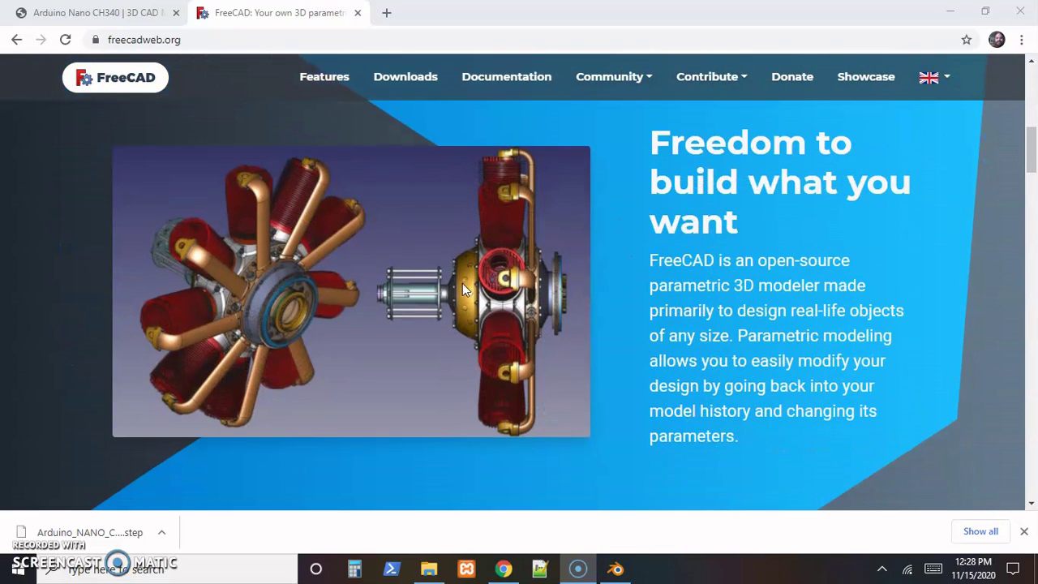
scroll(459, 289, down, 4)
scroll(458, 290, up, 9)
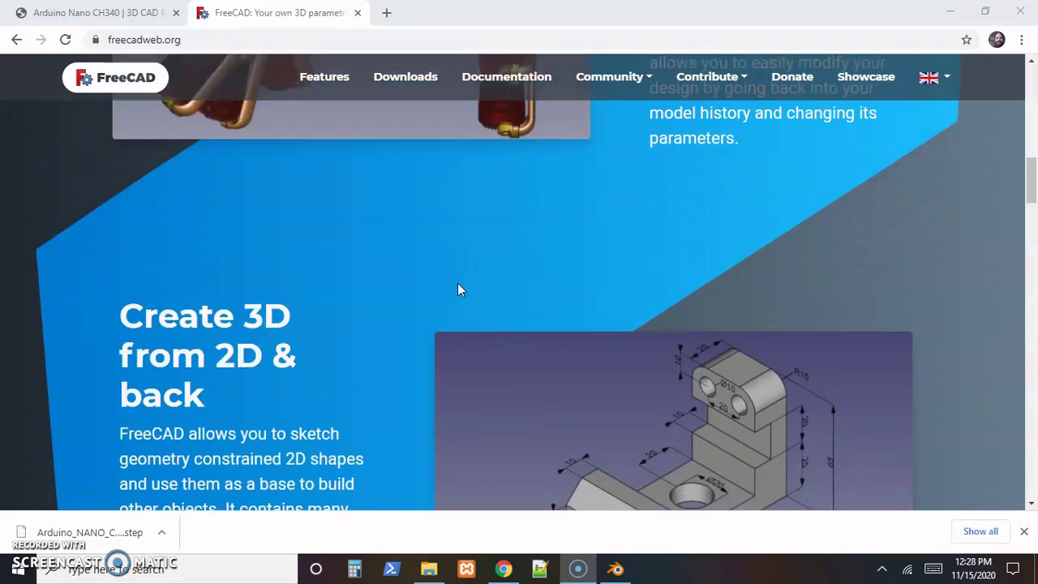
scroll(458, 289, up, 2)
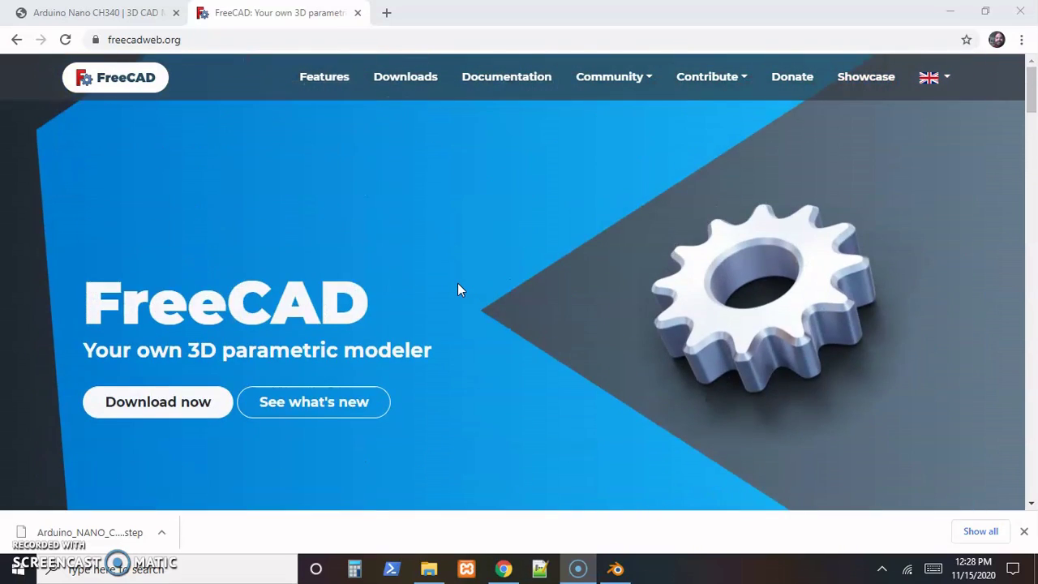
scroll(457, 289, down, 6)
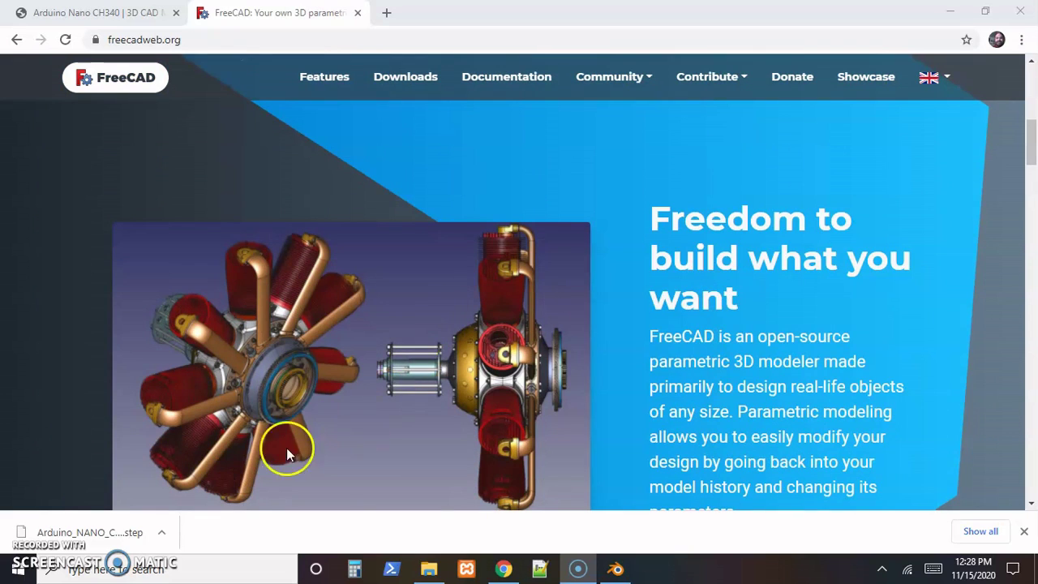
scroll(584, 357, down, 2)
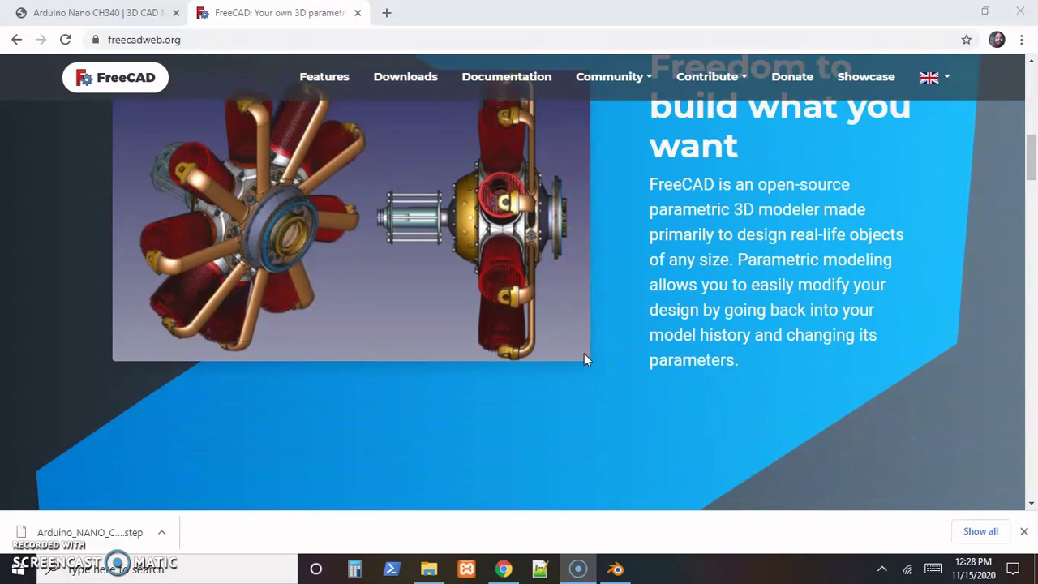
scroll(584, 354, down, 3)
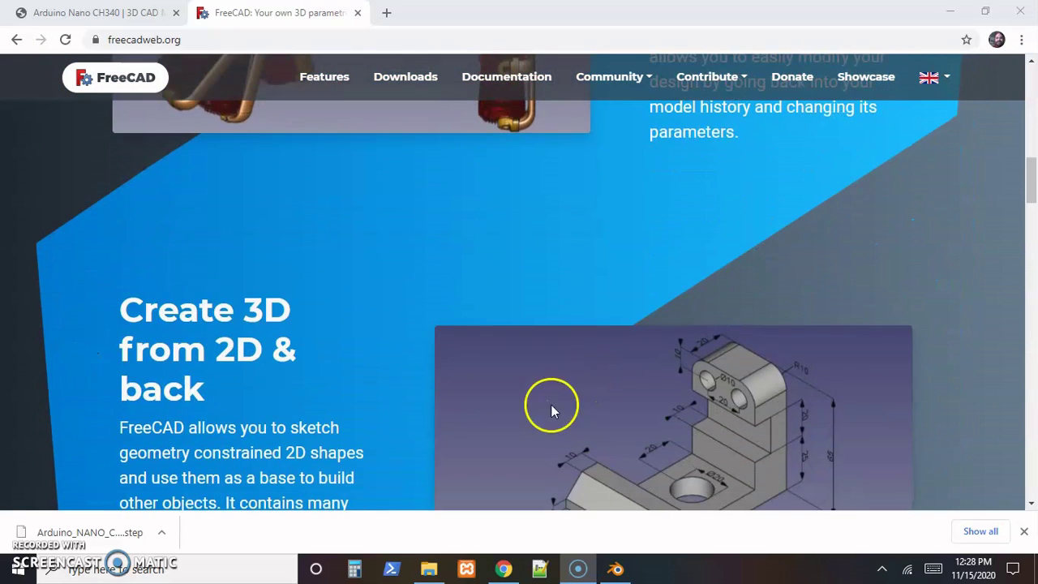
scroll(570, 368, down, 2)
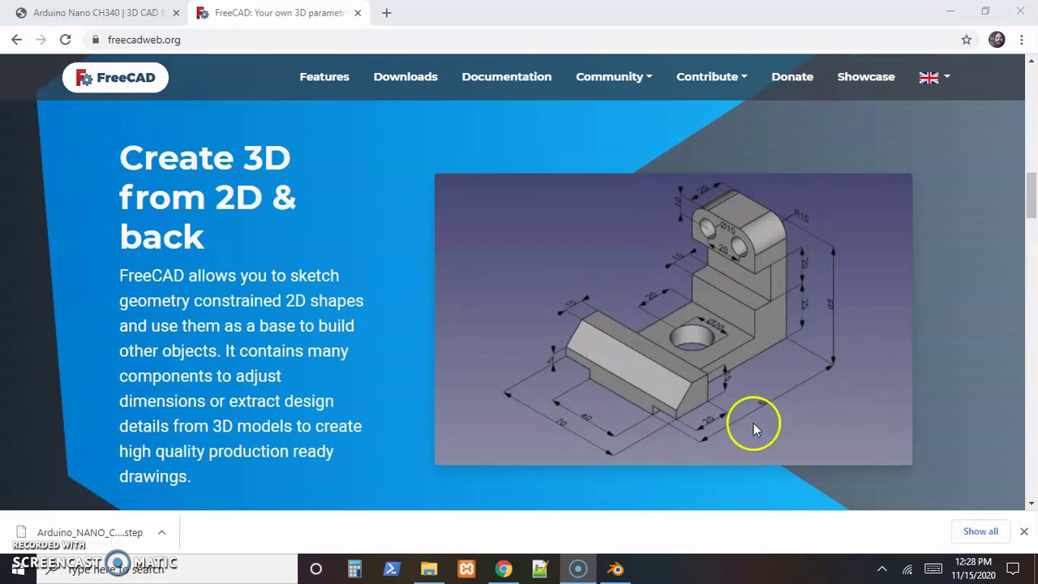
scroll(481, 281, down, 1)
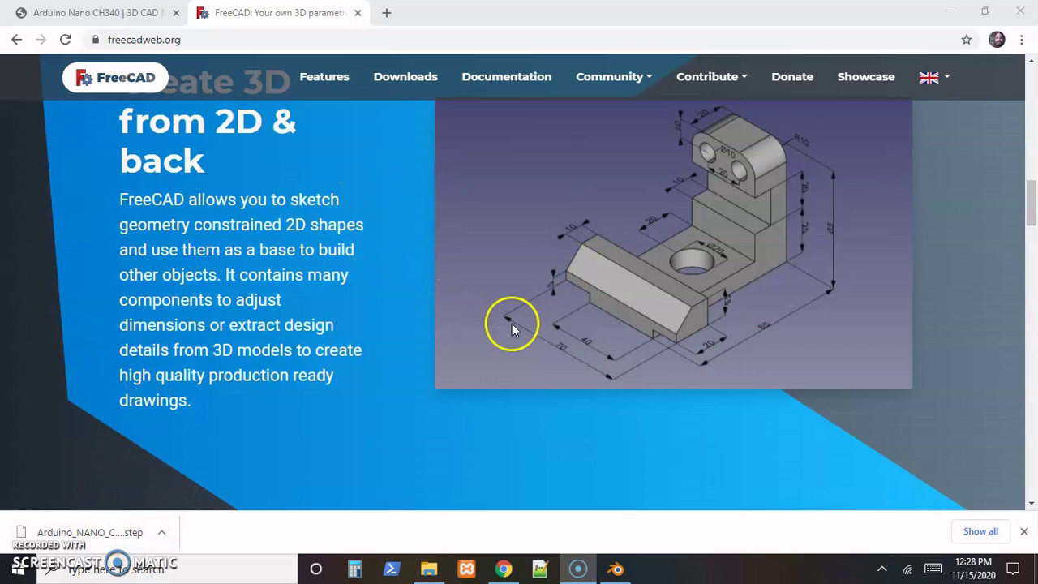
scroll(565, 316, up, 4)
scroll(558, 323, up, 6)
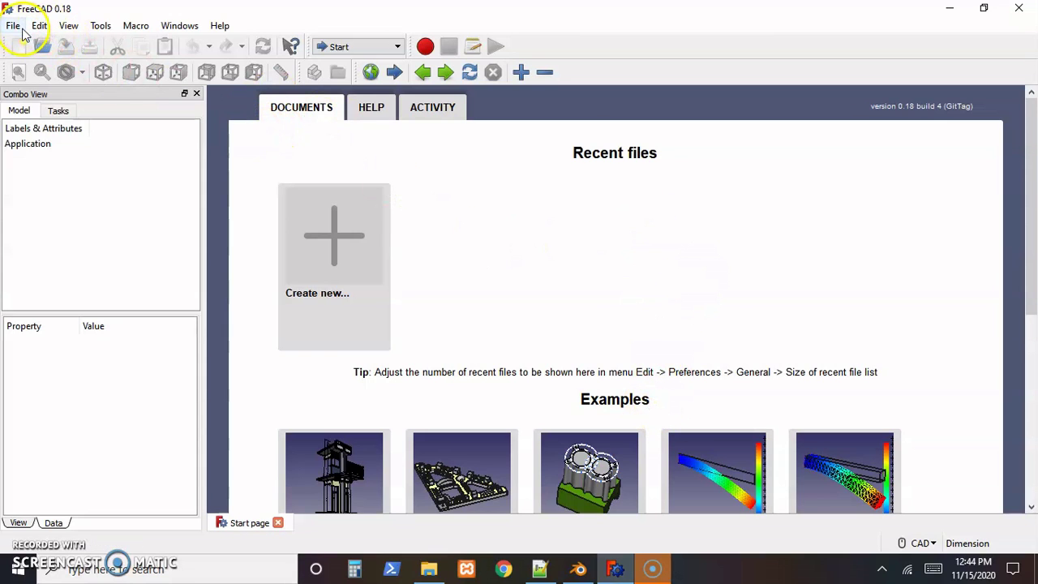
In FreeCAD, open the downloaded Arduino_NANO_CH340.step file from the Downloads folder.
click(22, 29)
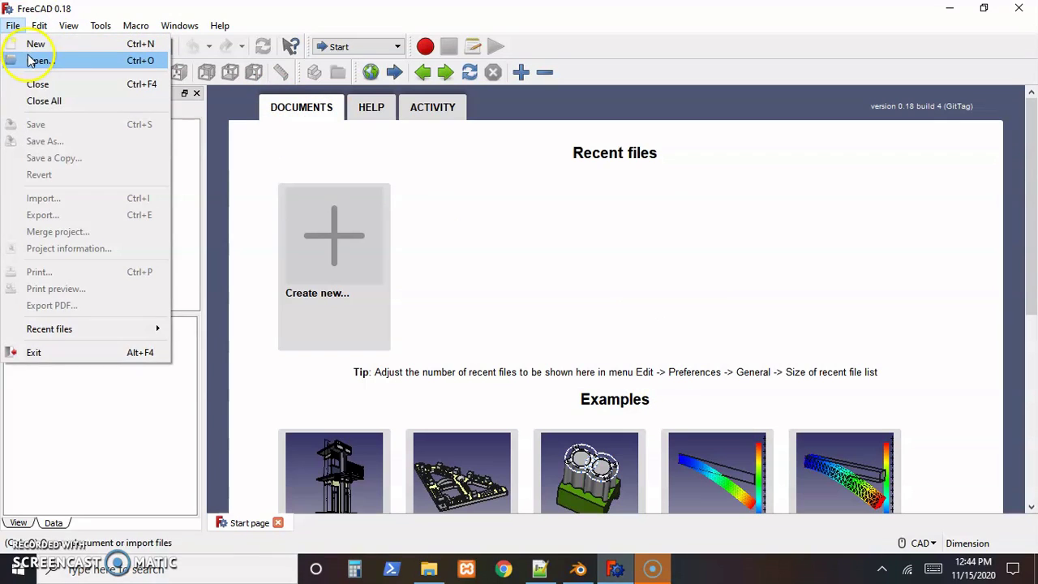
click(29, 60)
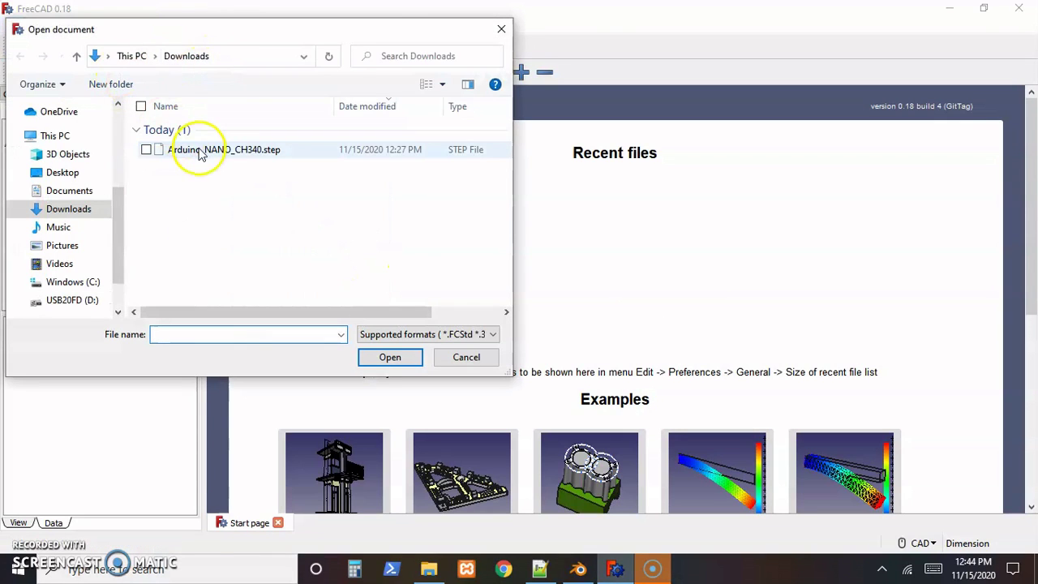
double_click(200, 151)
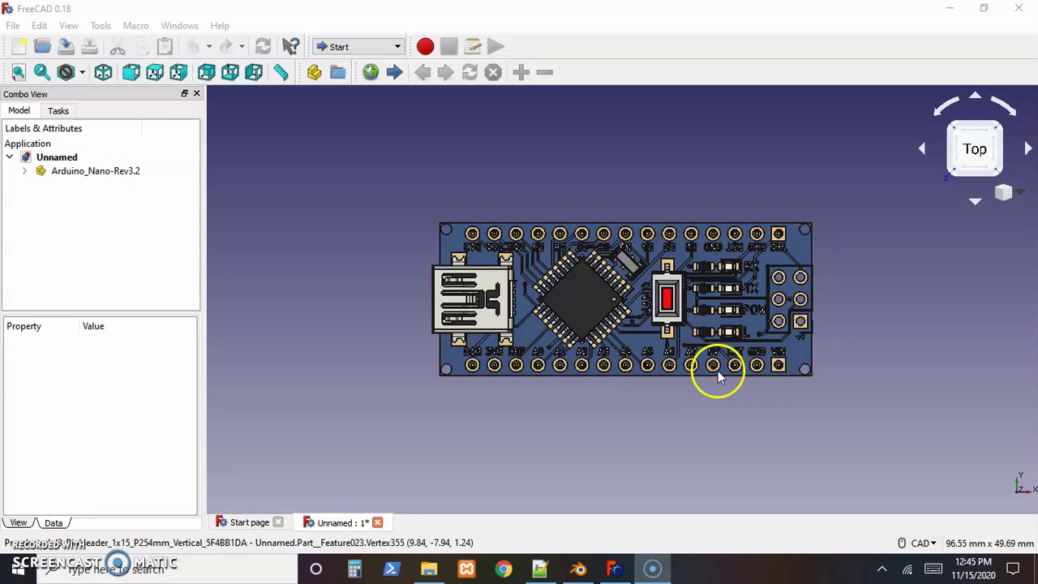
Turn the Arduino Nano model over to examine its rear, underside and front, ending at the angled top-front view.
click(975, 202)
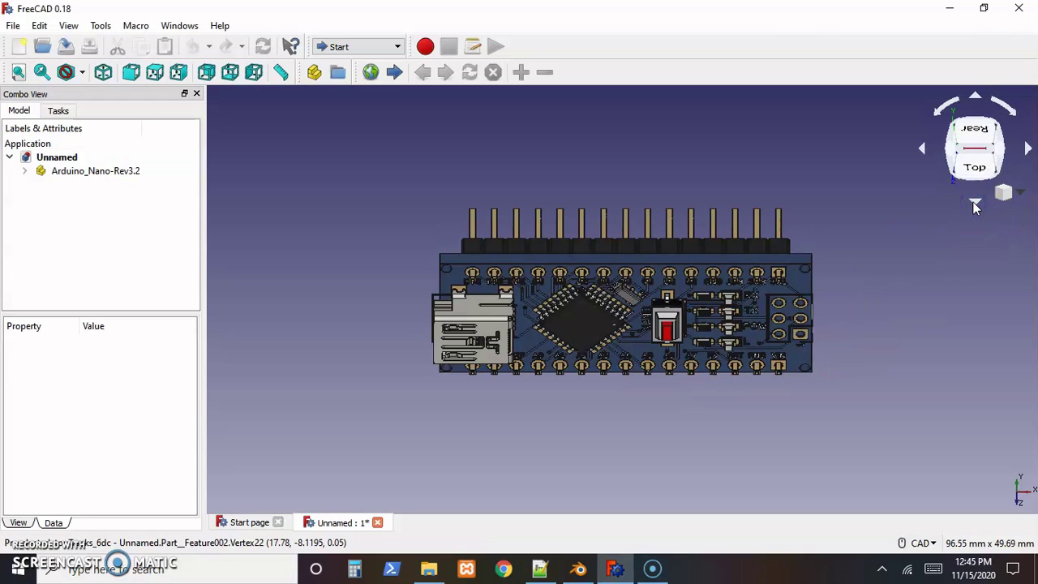
click(975, 203)
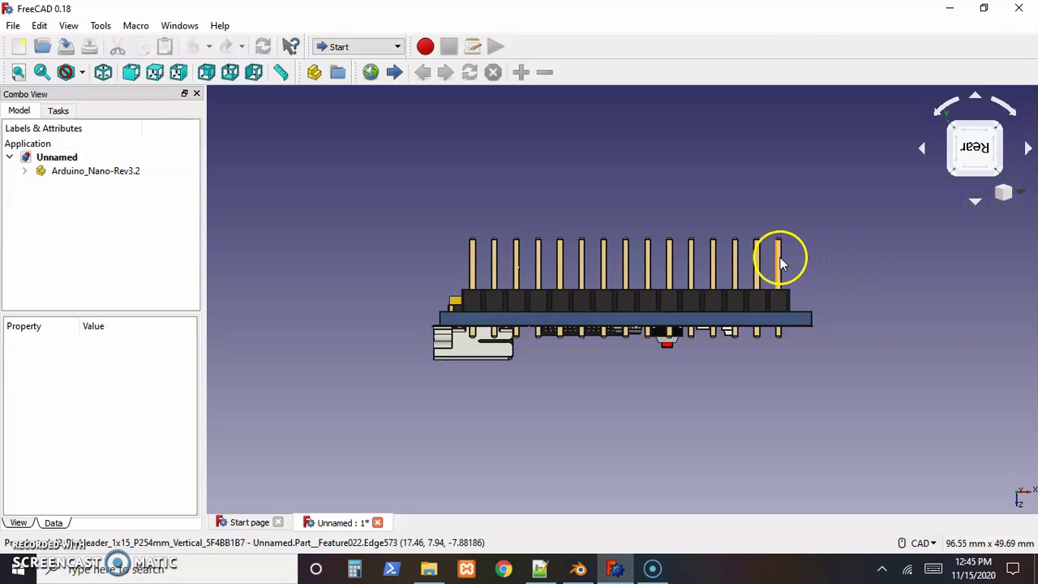
click(975, 202)
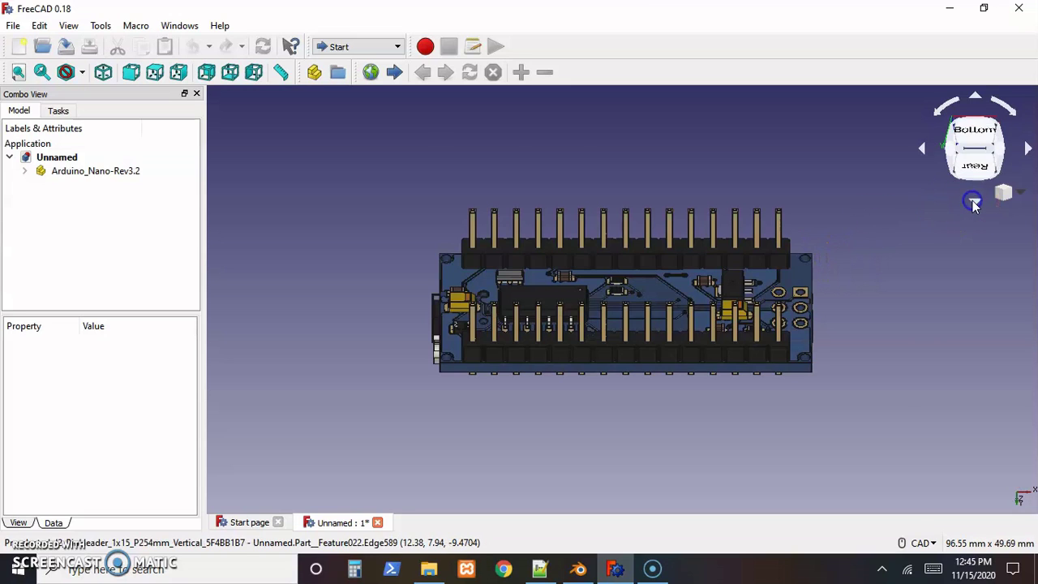
click(974, 203)
click(975, 202)
click(975, 202)
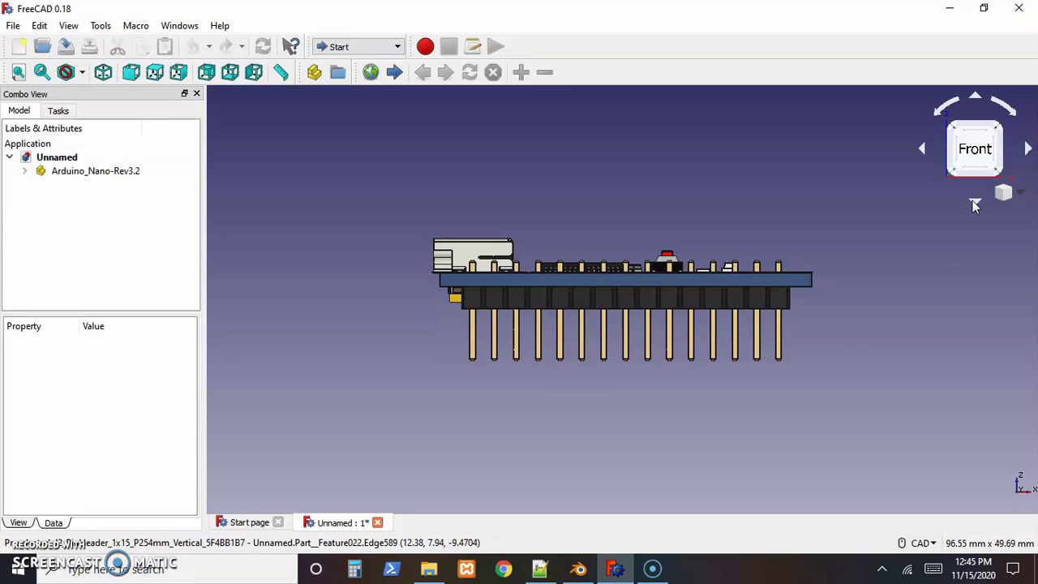
click(975, 201)
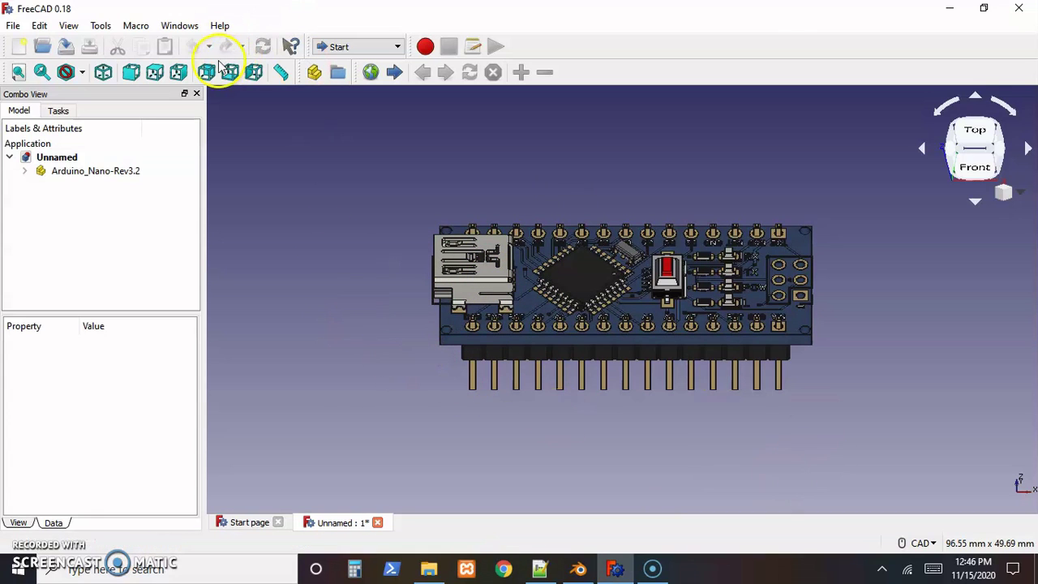
Select the entire Arduino Nano model with the Select All command.
click(14, 26)
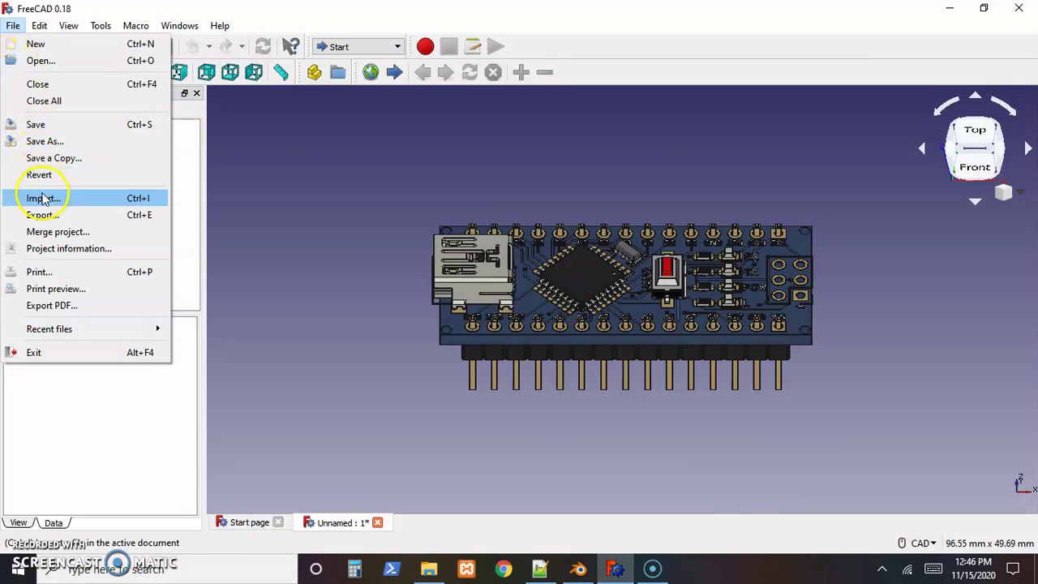
click(305, 266)
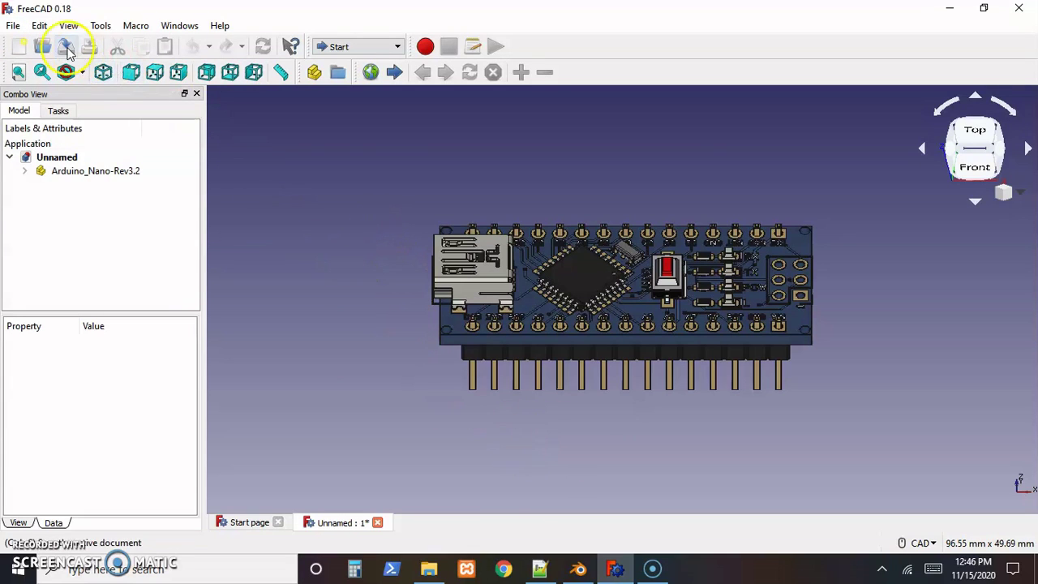
click(39, 25)
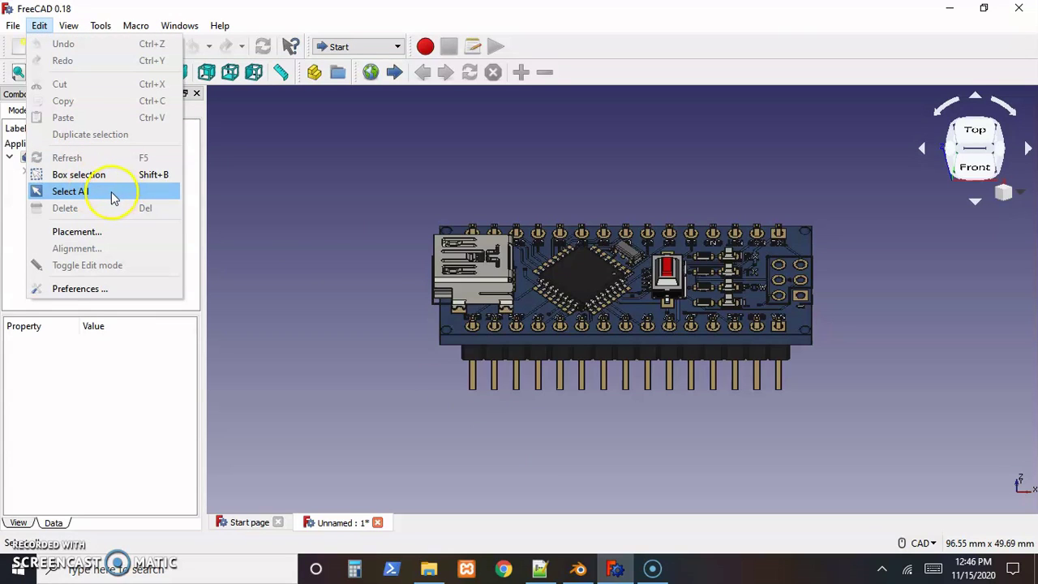
click(361, 282)
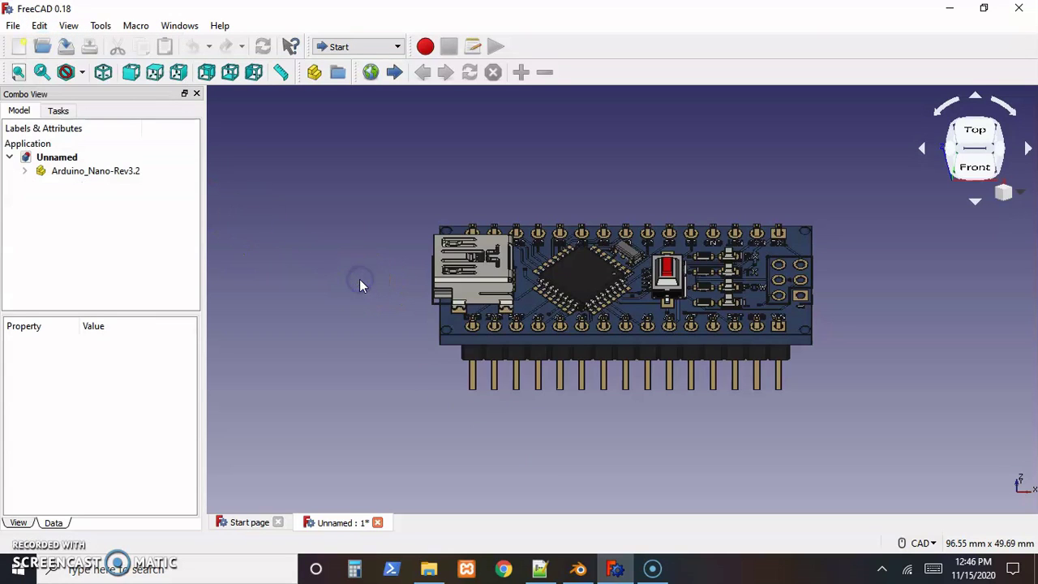
key(ctrl+a)
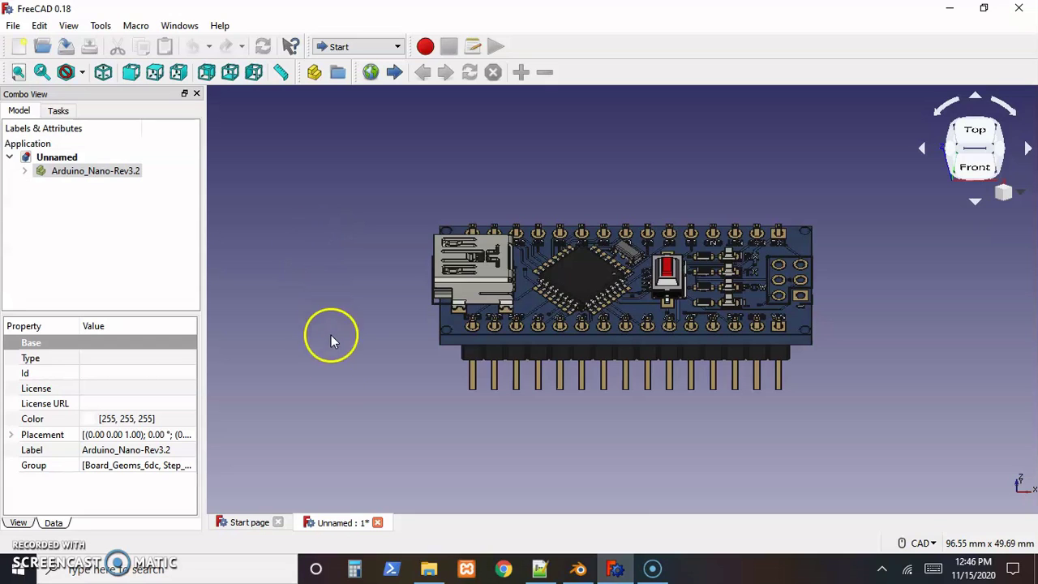
click(41, 26)
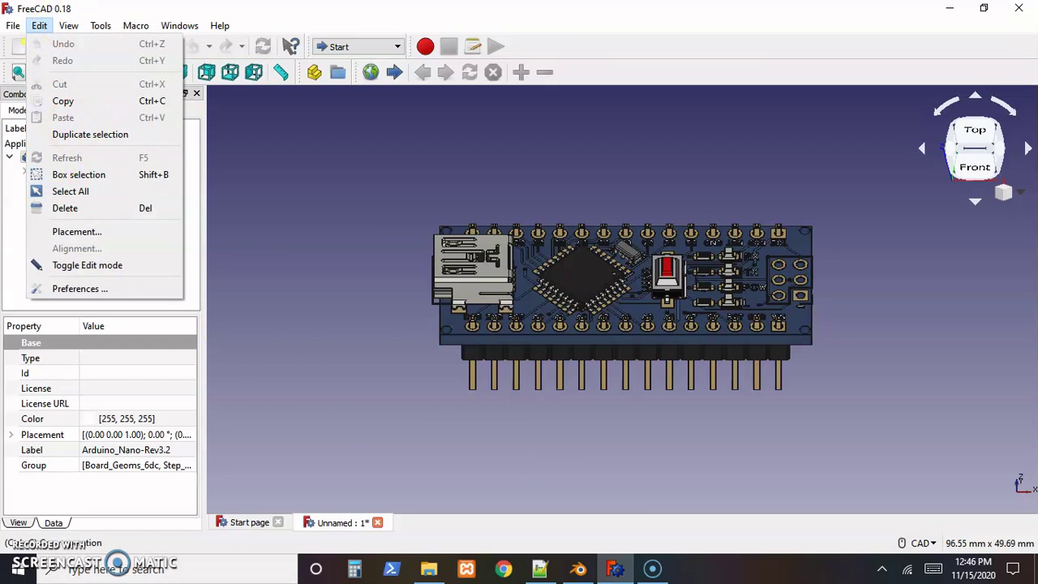
click(40, 192)
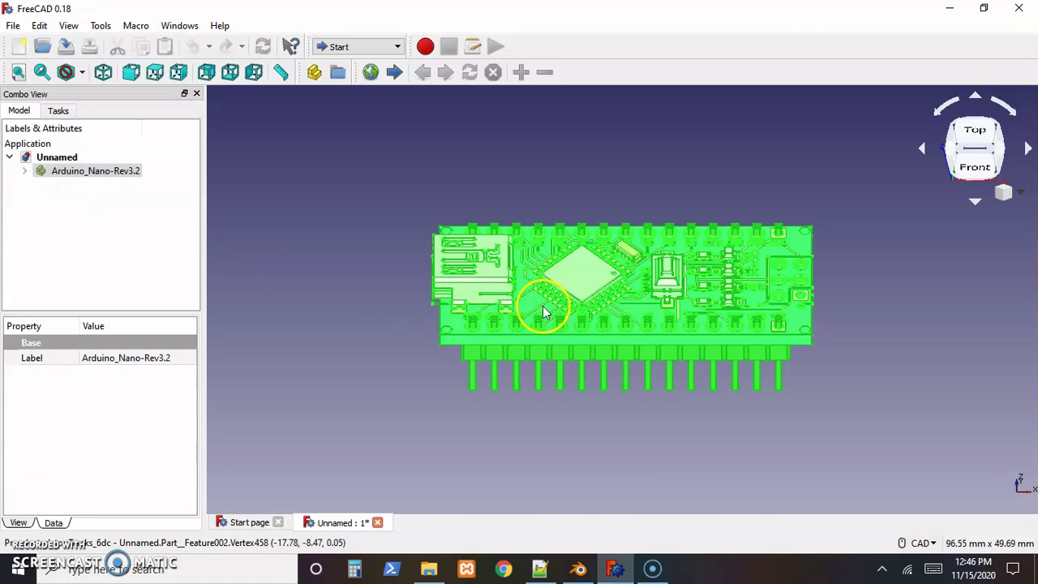
Export the selected board to the Downloads folder as an STL Mesh file named nano.
click(13, 26)
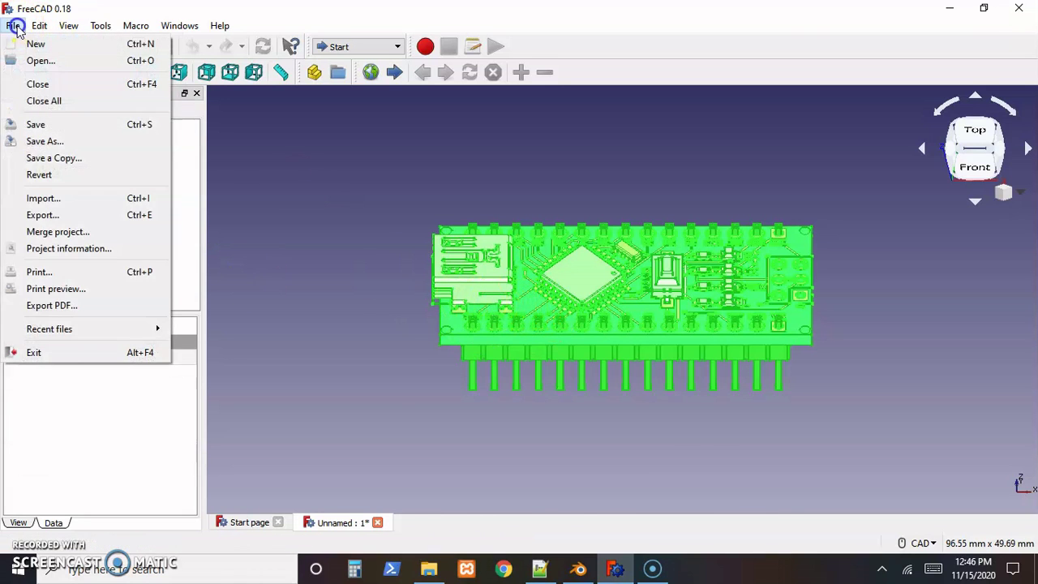
click(43, 215)
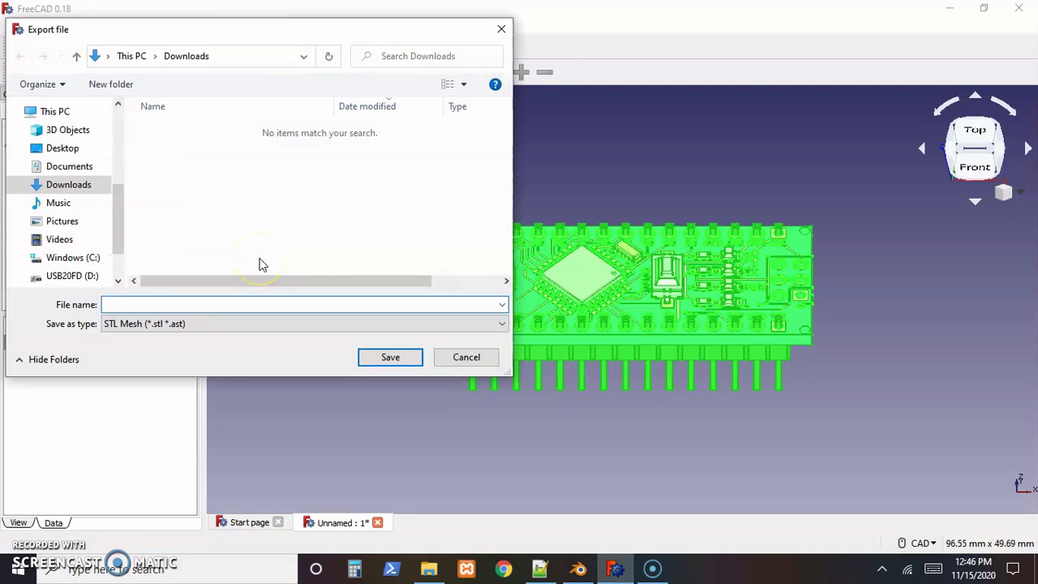
click(166, 325)
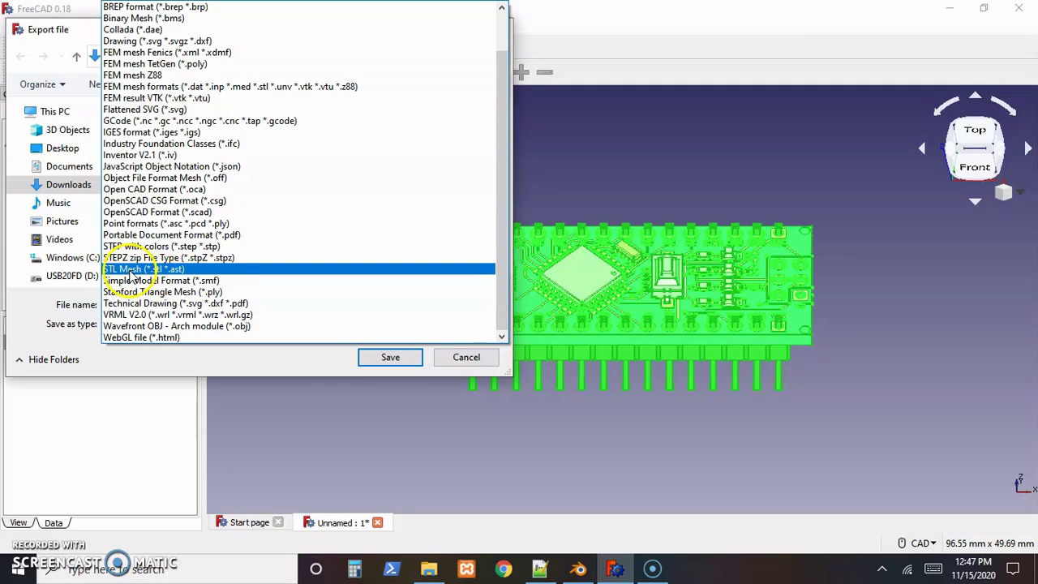
click(135, 271)
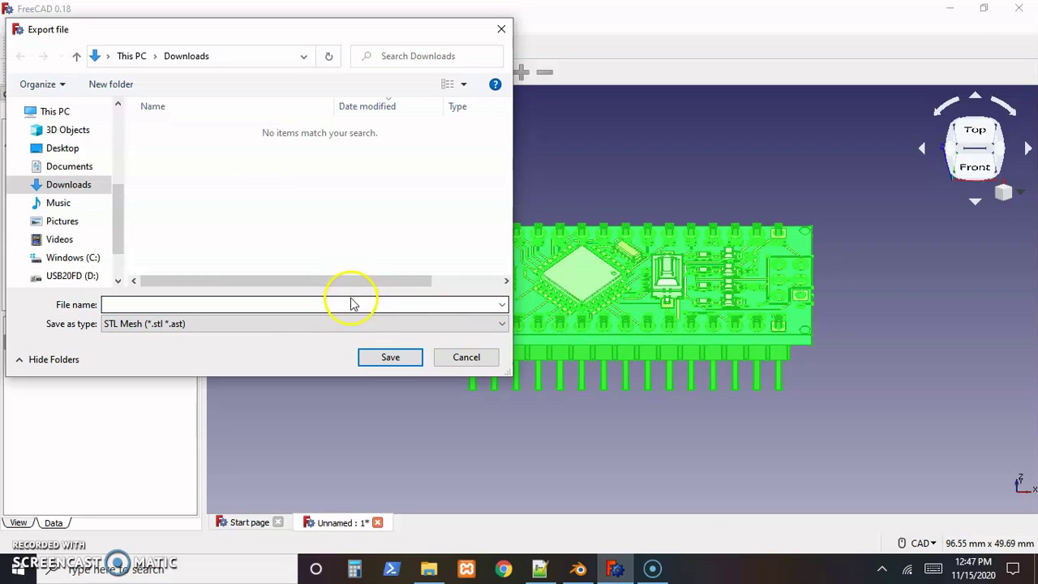
click(326, 305)
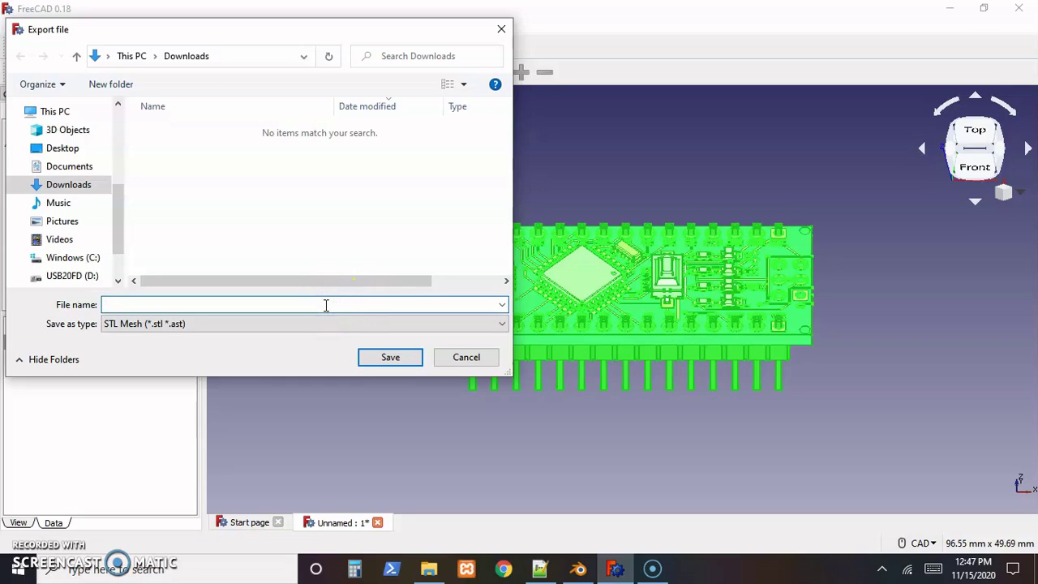
click(281, 321)
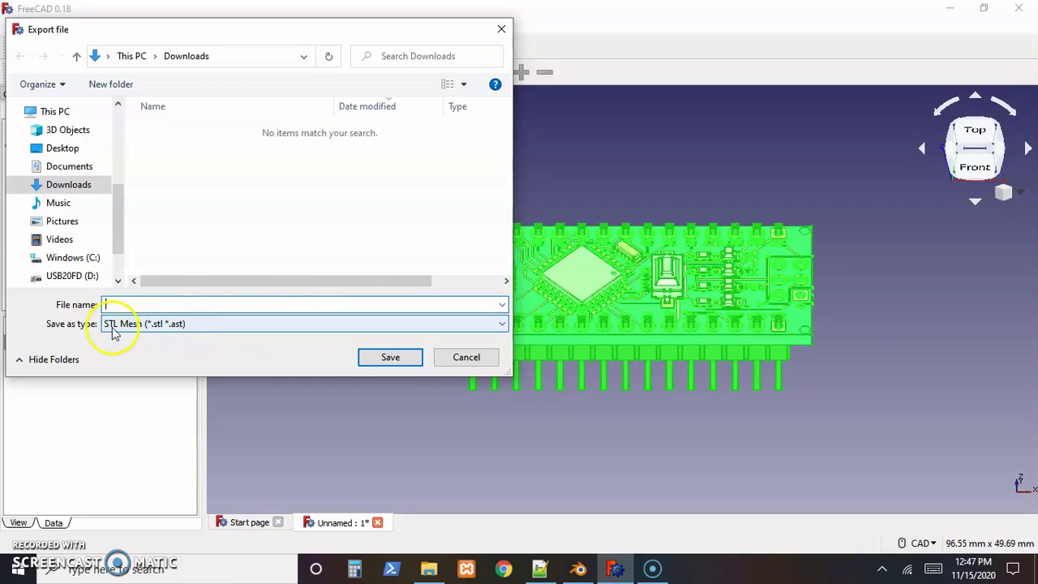
click(149, 303)
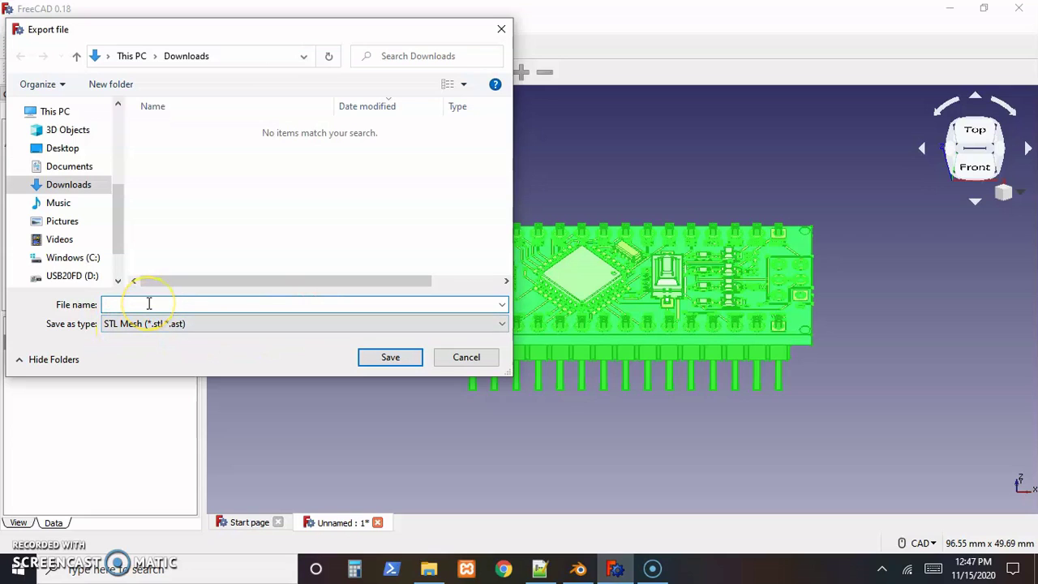
text(nano)
key(Return)
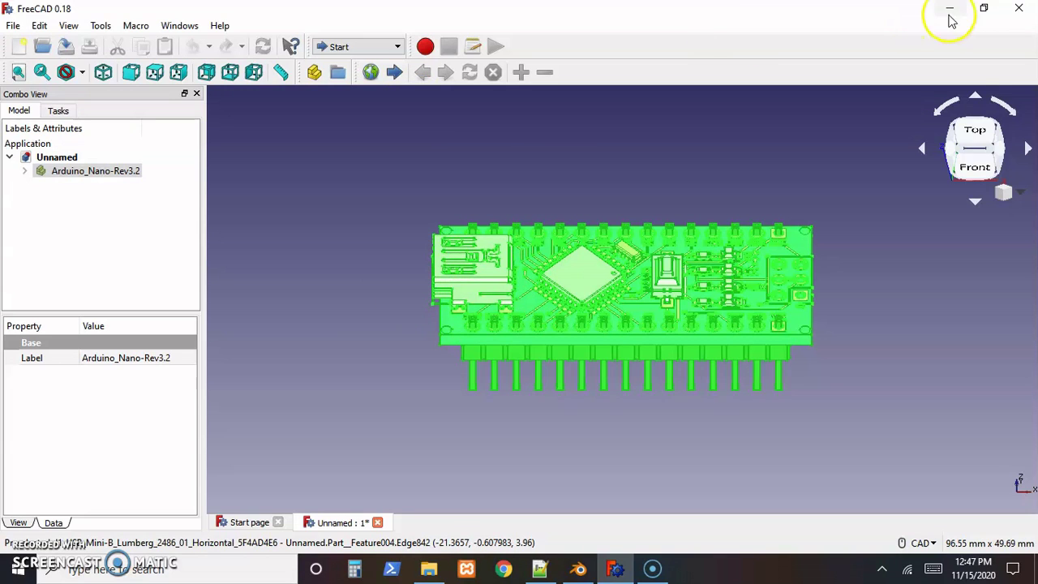
Close FreeCAD, discarding the unsaved document, and start a new General file in Blender.
click(1018, 10)
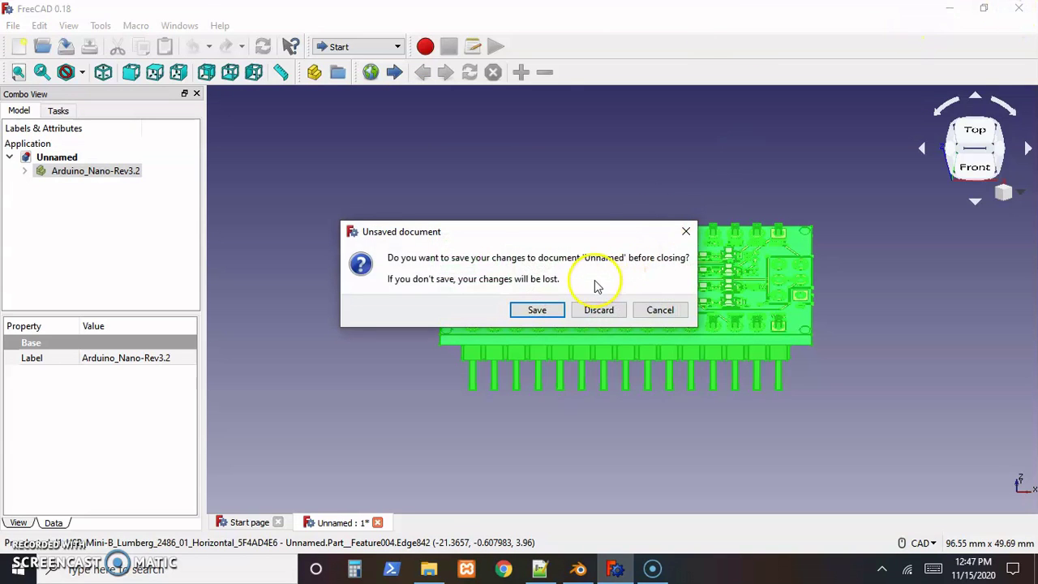
click(599, 311)
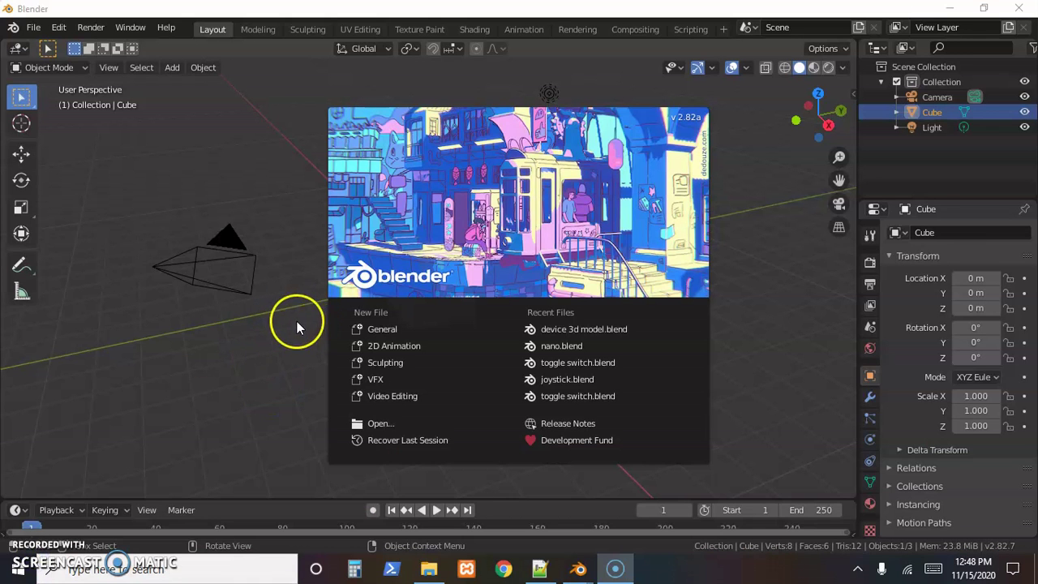
click(388, 329)
click(388, 328)
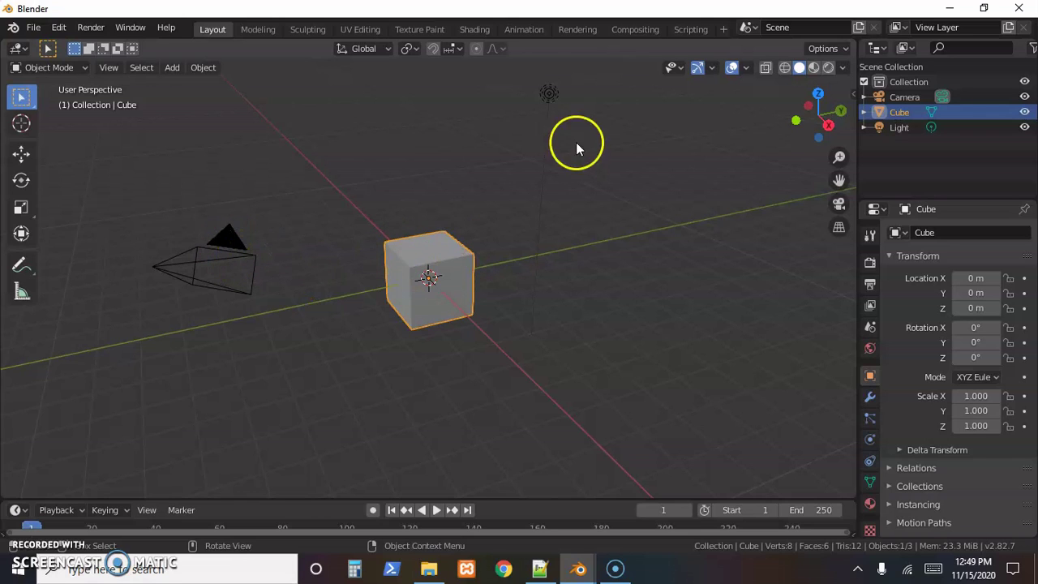
click(408, 288)
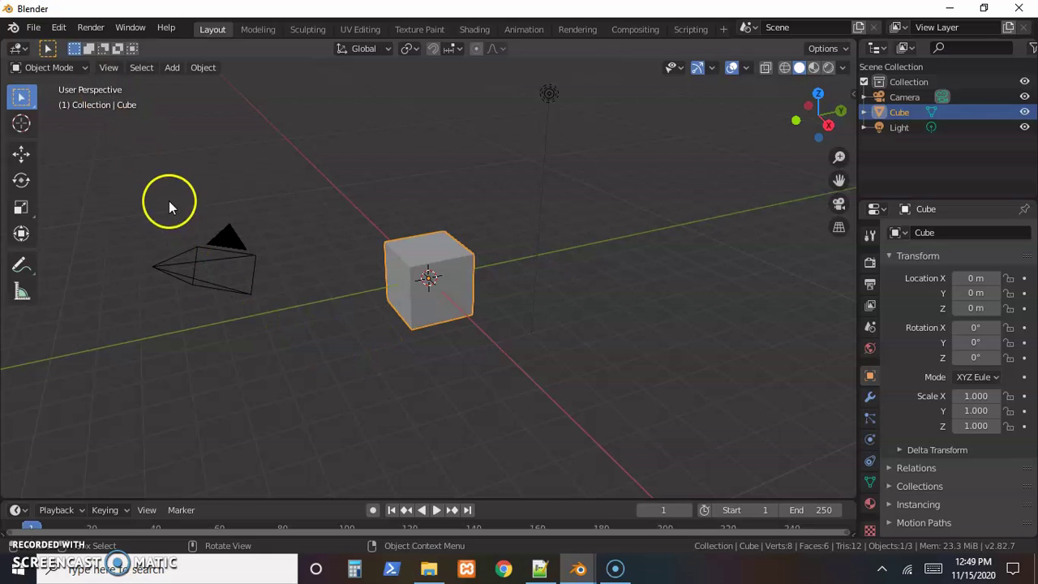
mouse_move(171, 173)
mouse_down()
mouse_move(288, 309)
mouse_move(404, 367)
mouse_up()
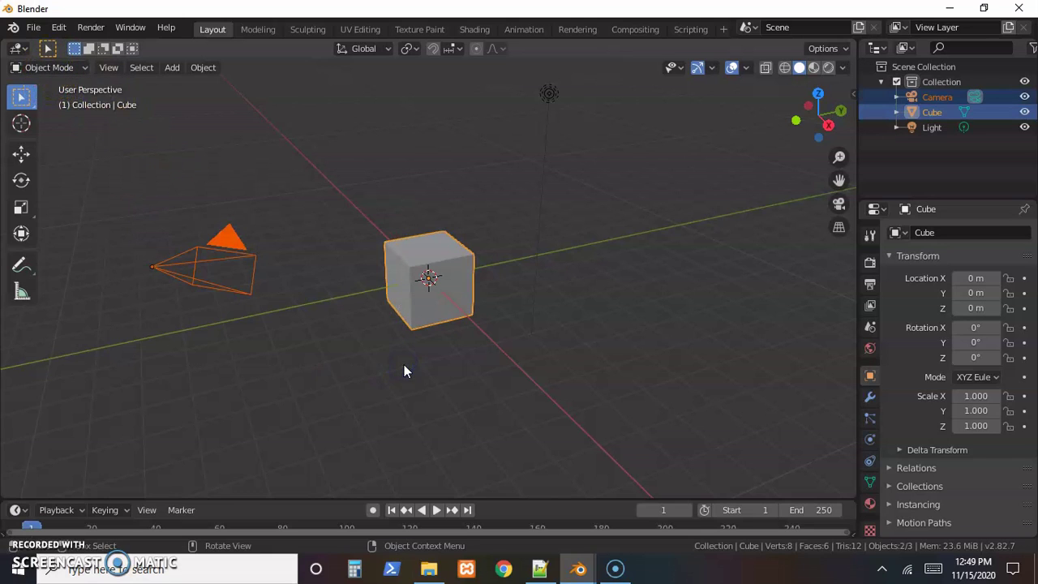
click(312, 358)
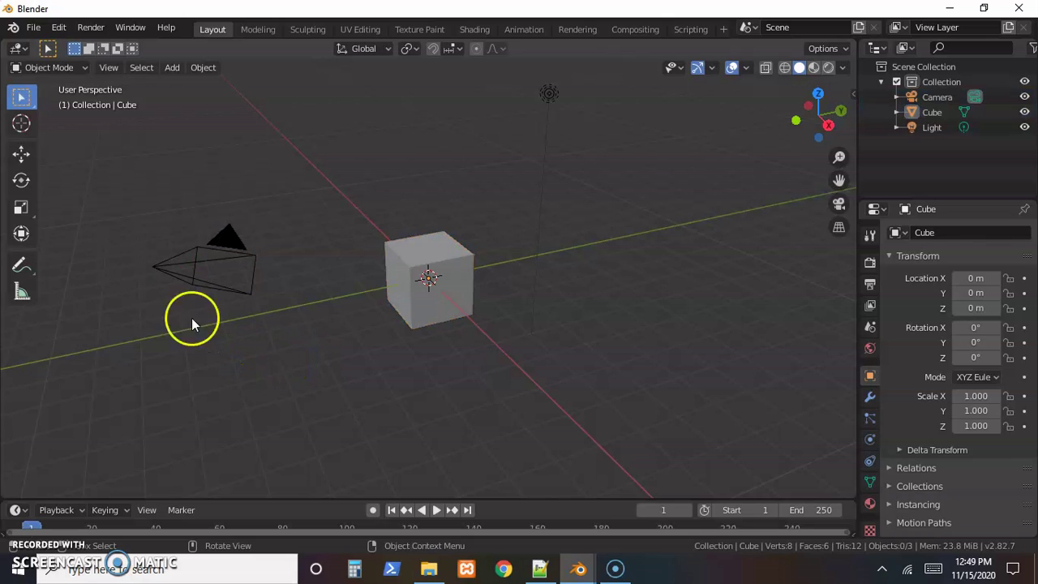
Delete the default camera, cube and light together so the scene is empty.
click(47, 48)
key(c)
key(Escape)
click(46, 49)
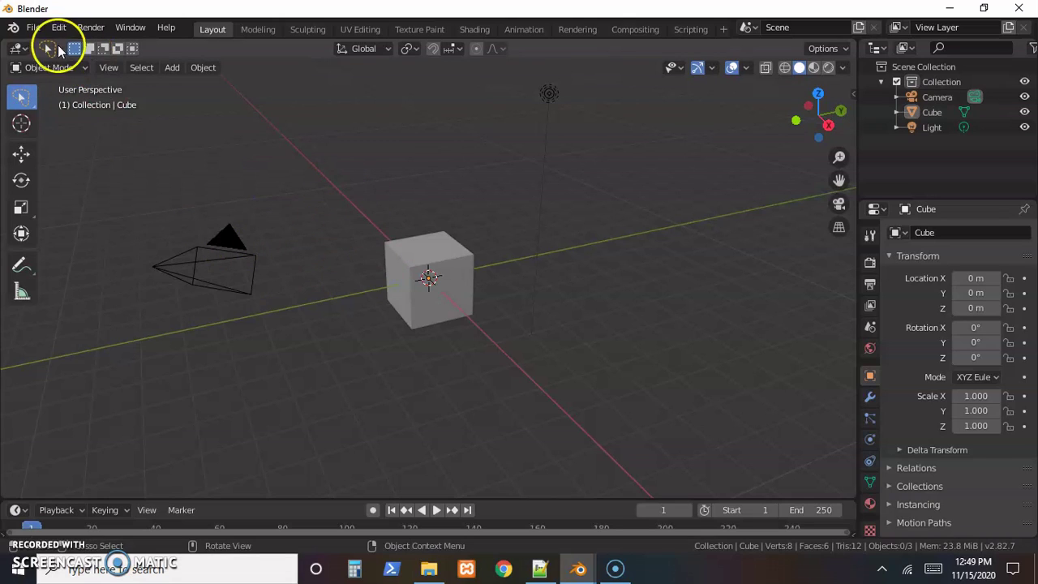
mouse_move(557, 351)
mouse_down()
mouse_move(464, 382)
mouse_move(127, 266)
mouse_move(405, 116)
mouse_move(575, 82)
mouse_move(585, 212)
mouse_up()
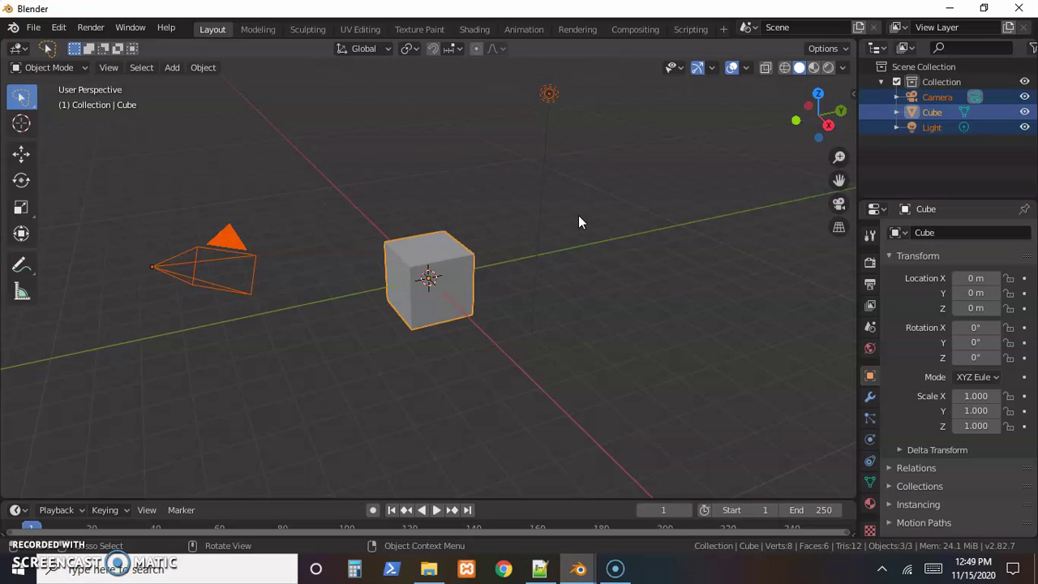
key(Delete)
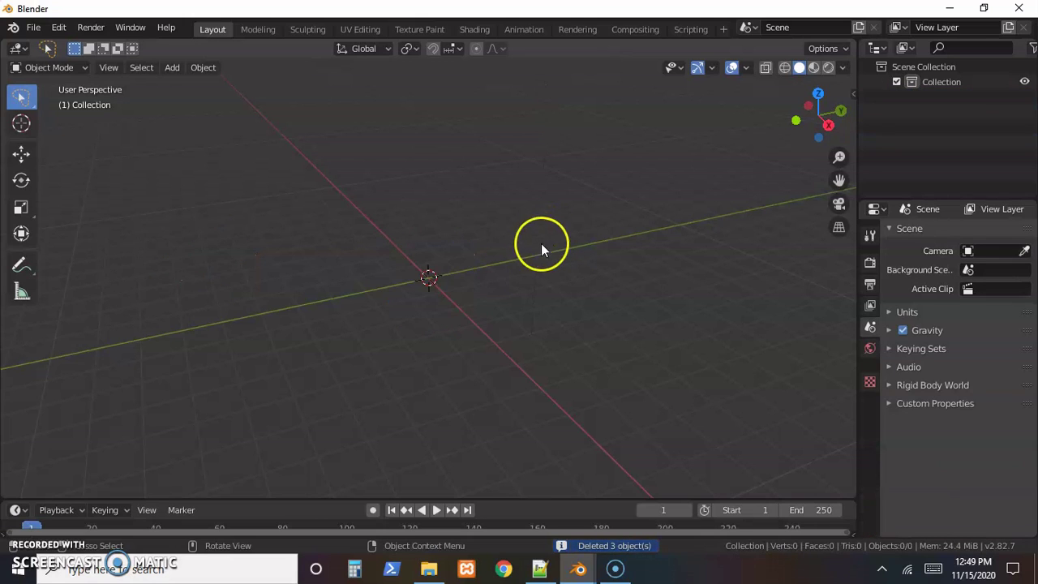
Import nano.stl from the Downloads folder as an STL model.
click(33, 28)
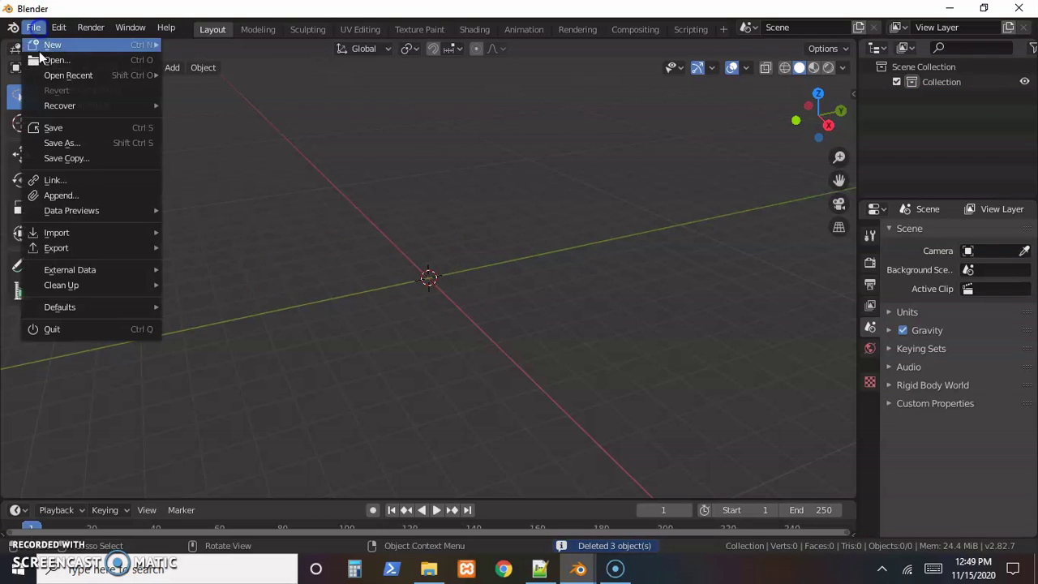
mouse_move(71, 234)
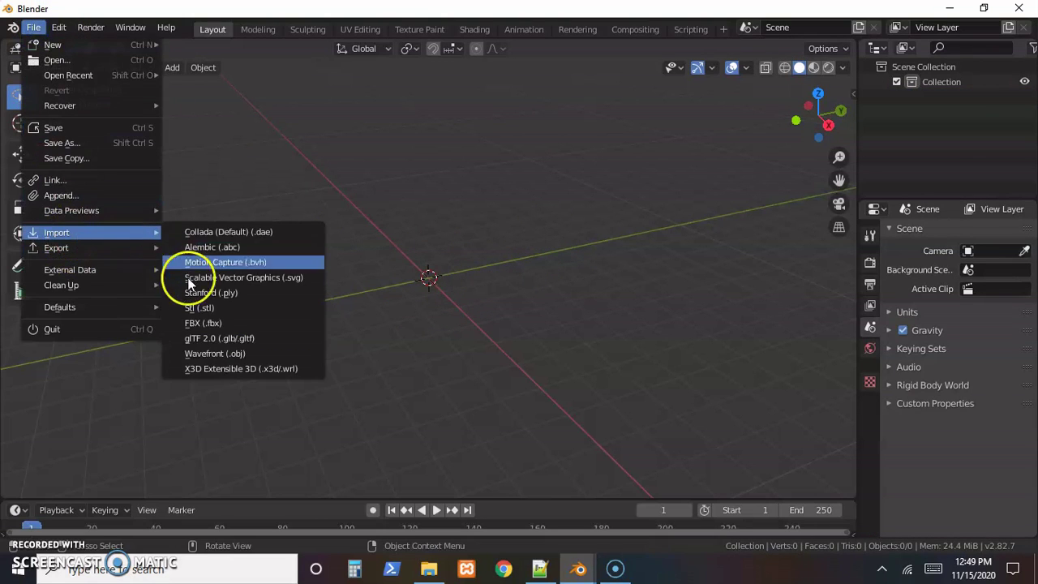
click(205, 310)
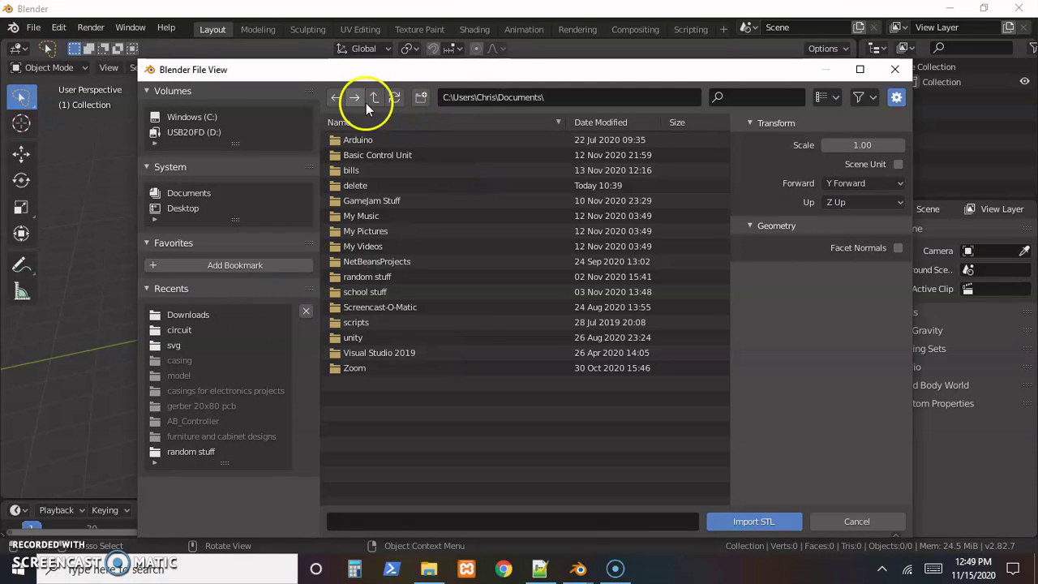
click(375, 98)
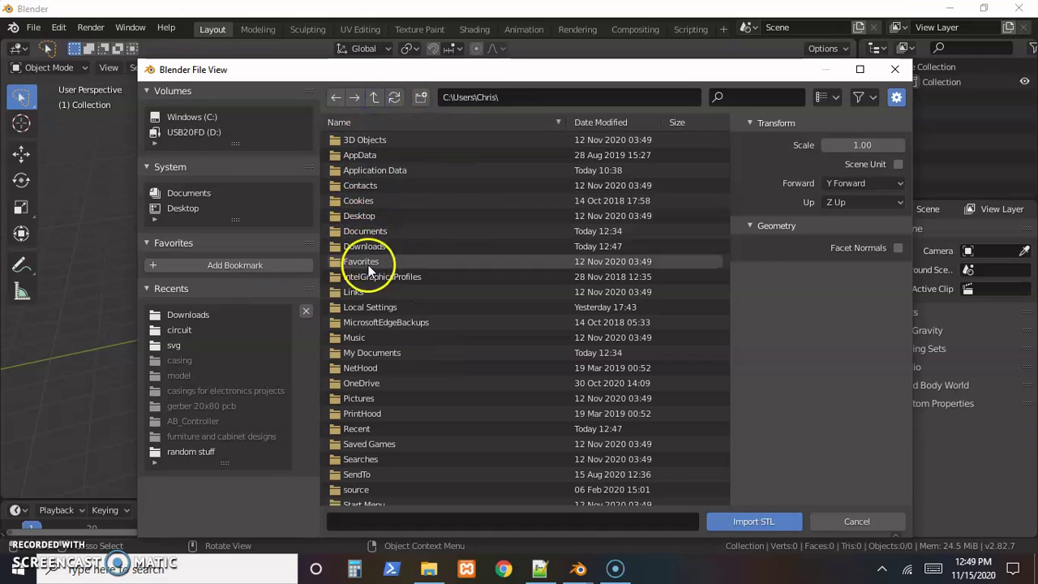
click(370, 246)
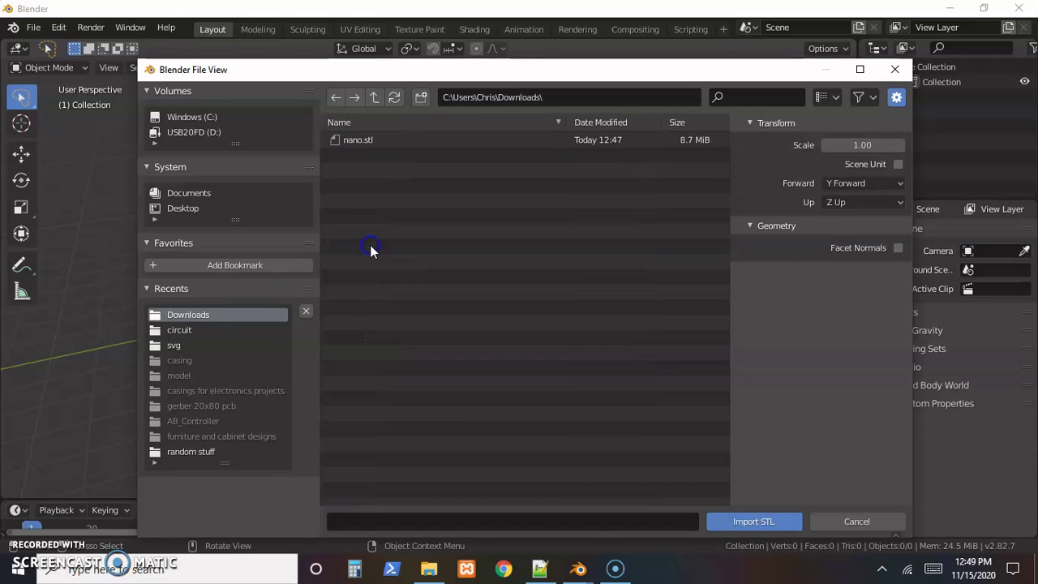
double_click(358, 143)
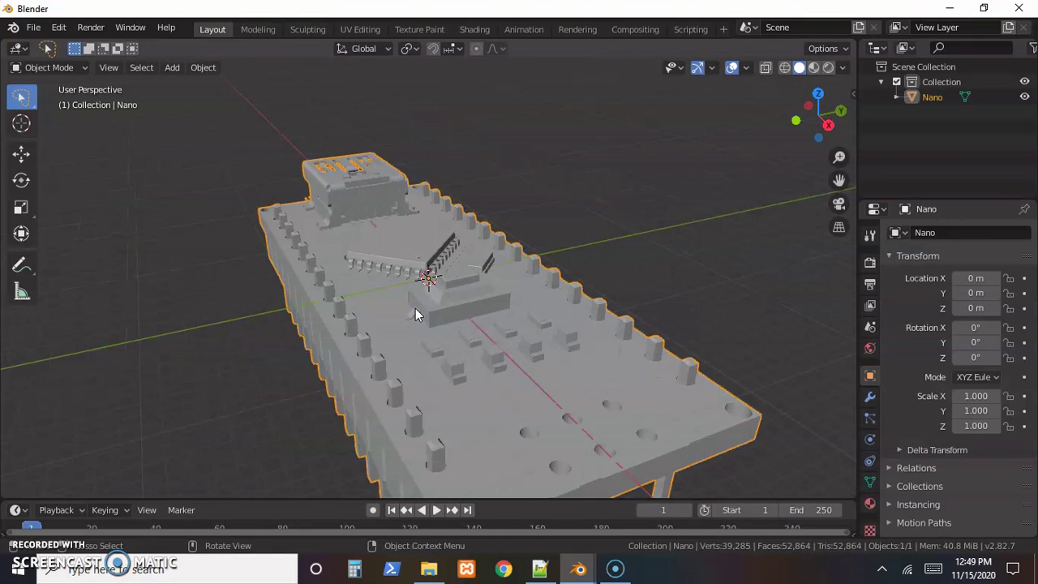
Examine the imported Nano mesh from the side, from above and from its opposite end.
click(394, 356)
middle_drag(395, 356, 455, 324)
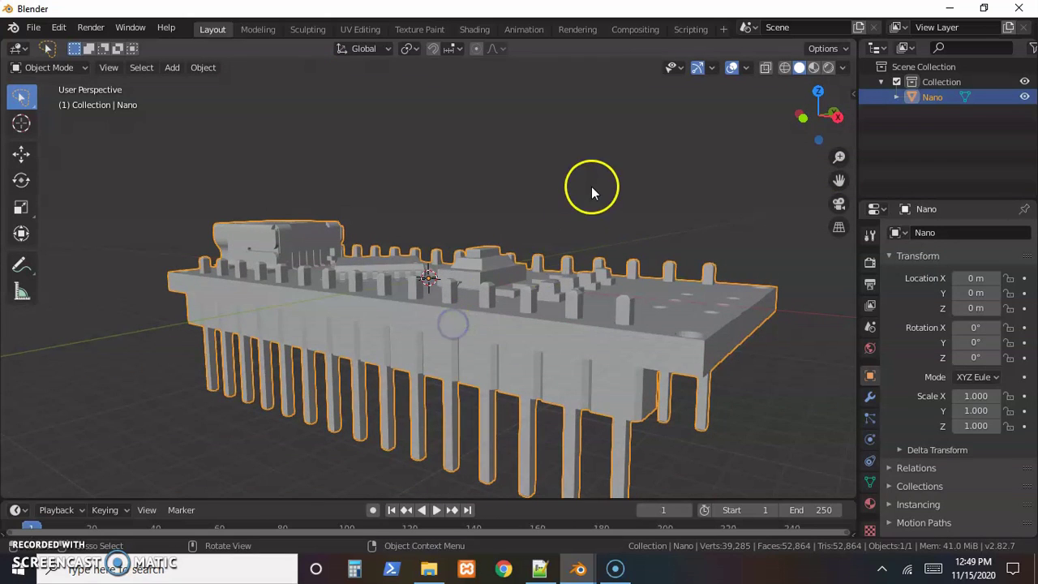
mouse_move(592, 193)
middle_down()
mouse_move(665, 179)
mouse_move(563, 317)
middle_up()
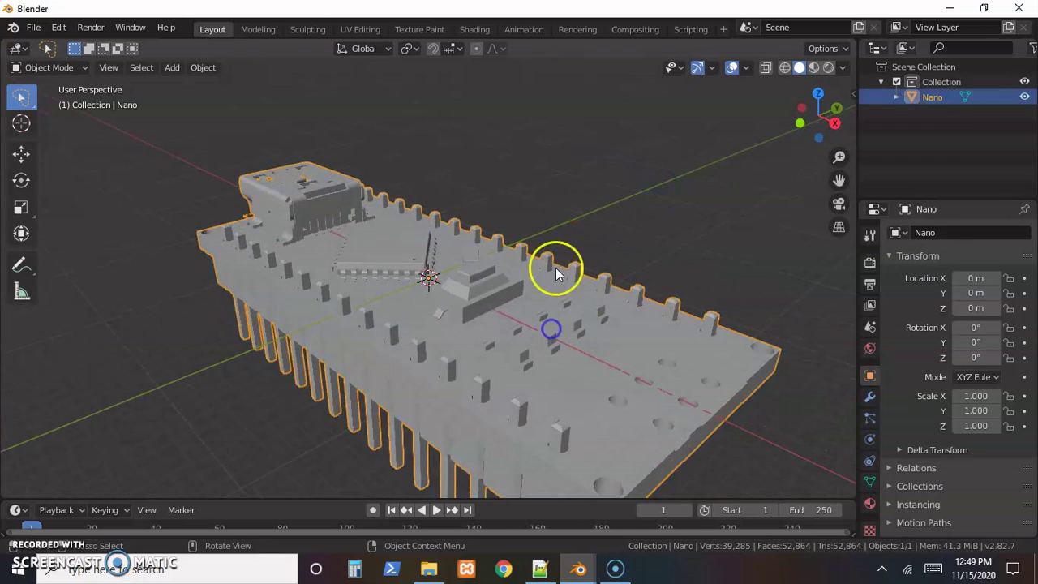
middle_drag(566, 220, 575, 318)
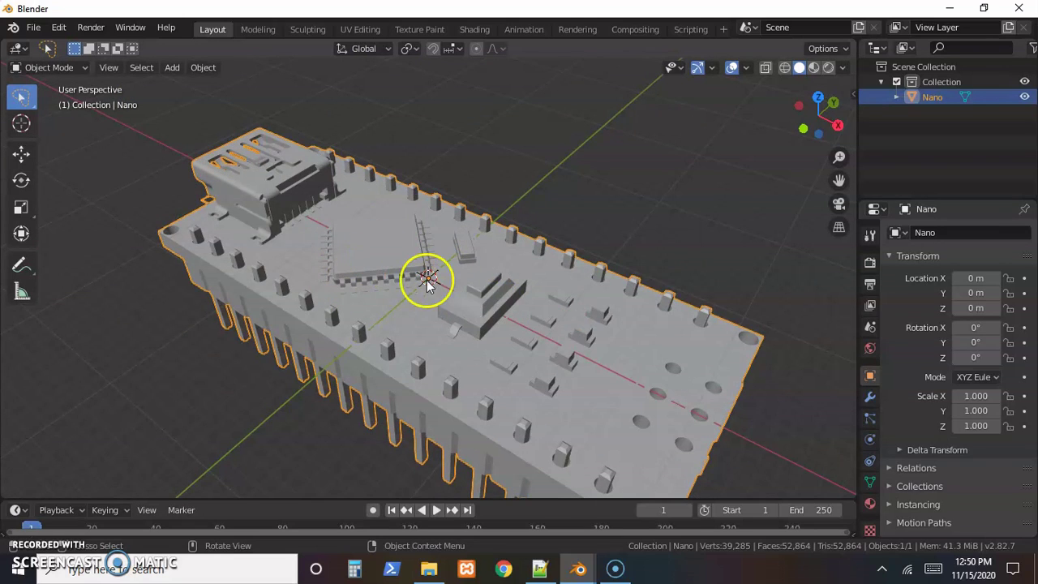
scroll(427, 280, down, 2)
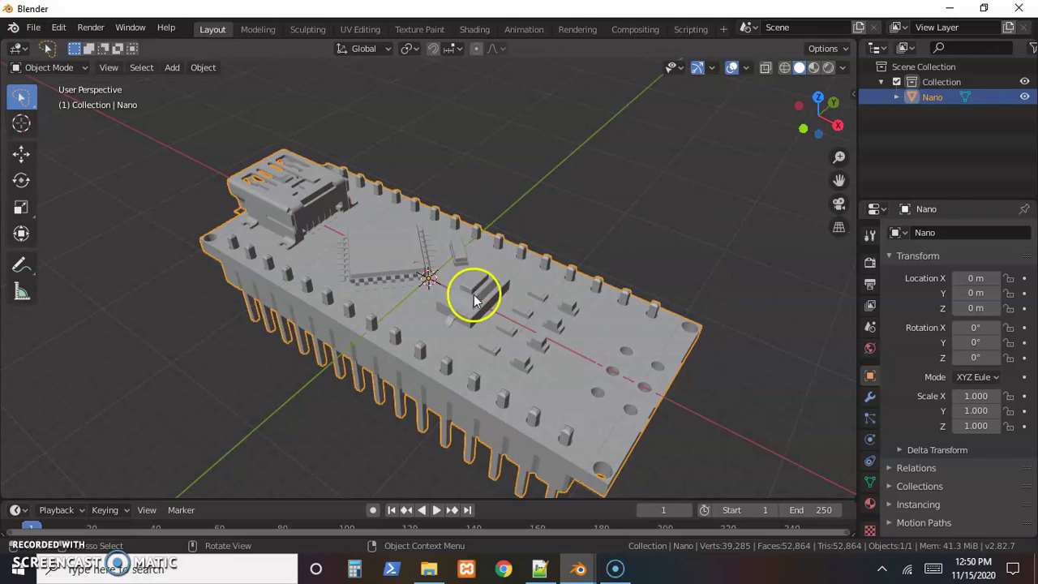
middle_drag(544, 319, 348, 255)
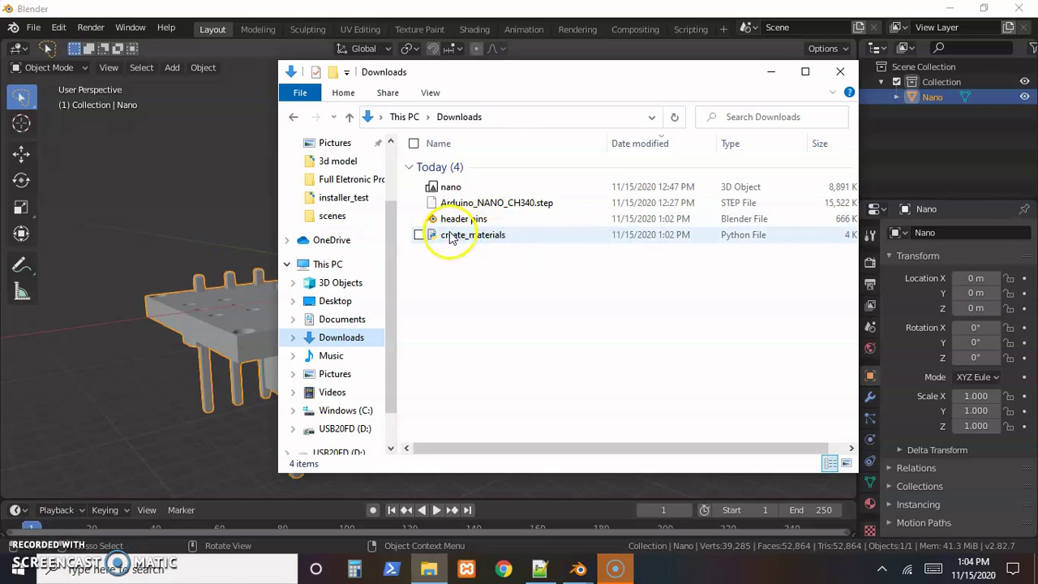
Open create_materials.py from the Downloads folder in Sublime Text, read through its create_material definitions, and close it.
click(485, 235)
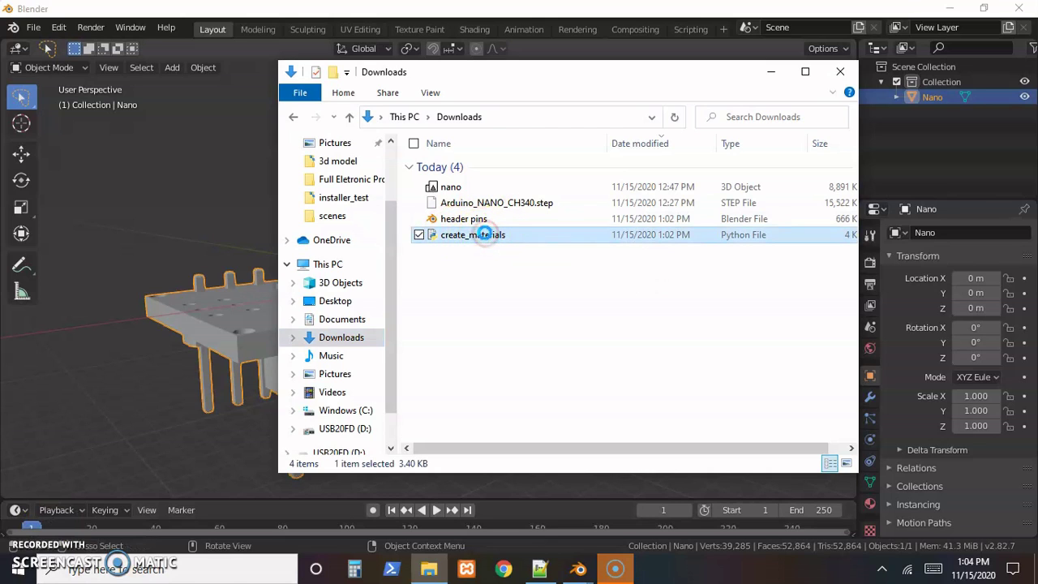
right_click(482, 234)
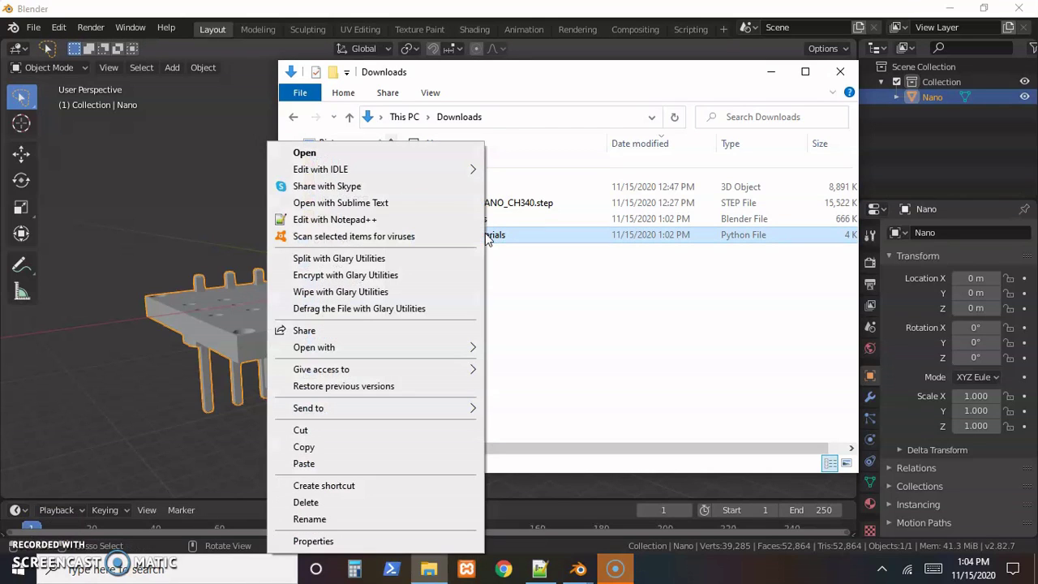
click(377, 205)
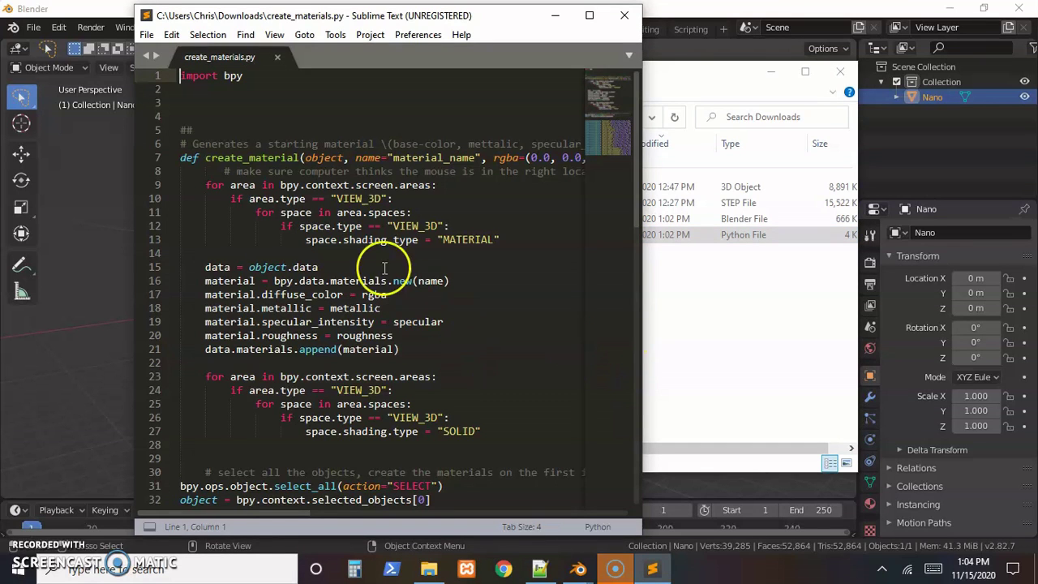
scroll(384, 268, down, 8)
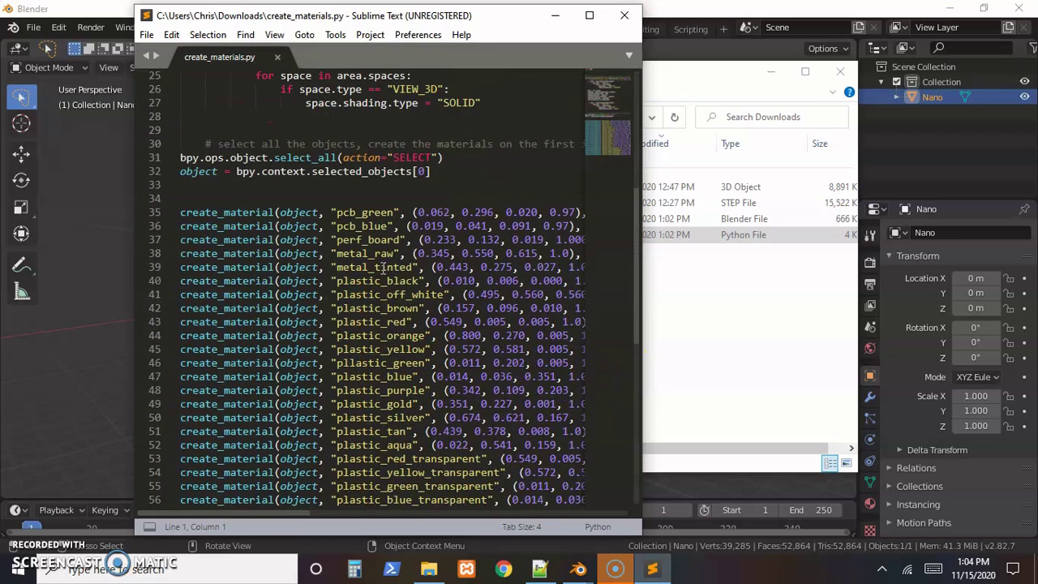
scroll(384, 268, down, 1)
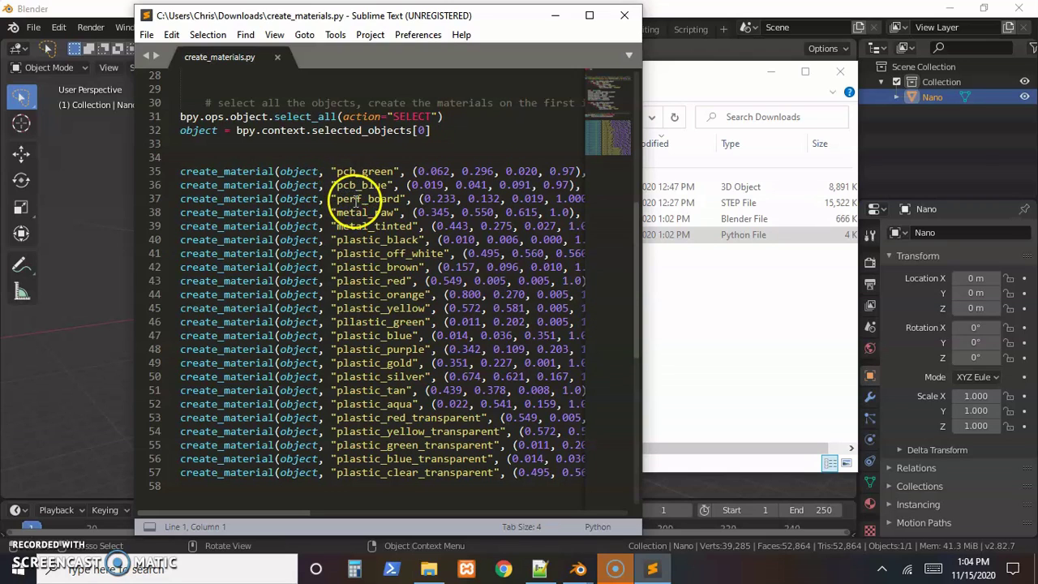
drag(354, 212, 382, 231)
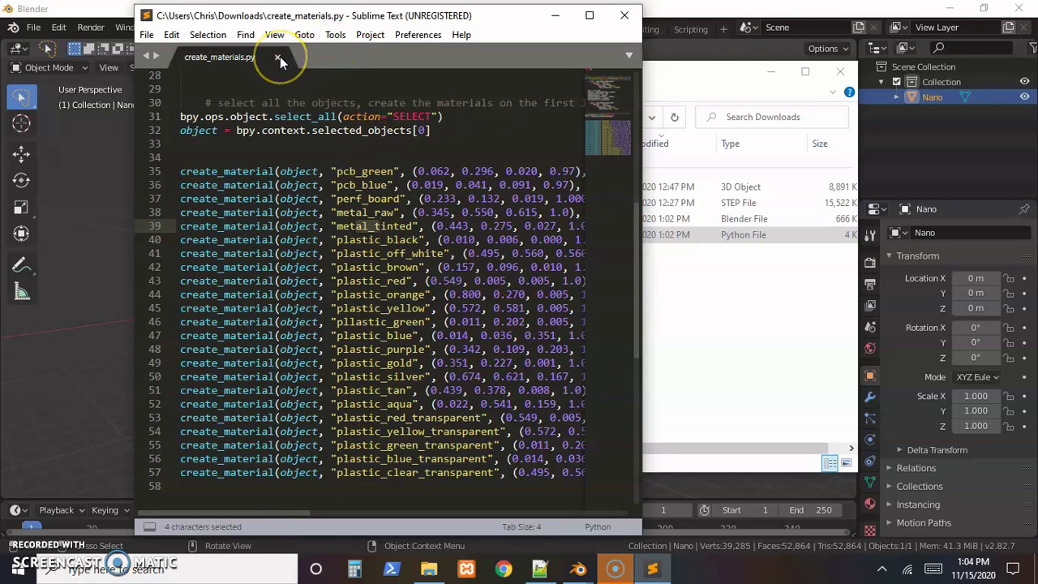
click(625, 15)
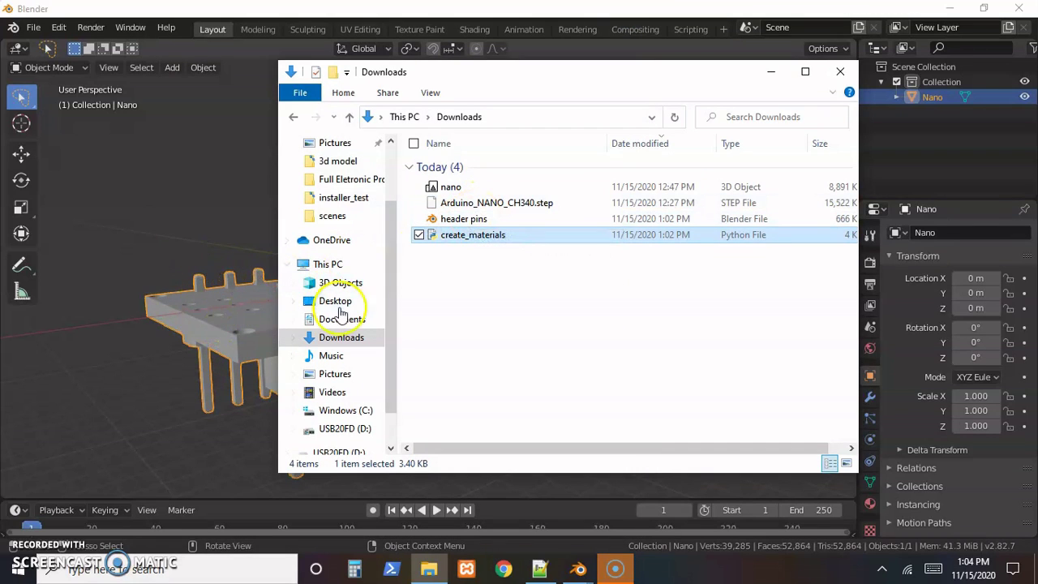
Open the header pins Blender file from the Downloads folder in Blender, with all the header models in close view.
click(468, 225)
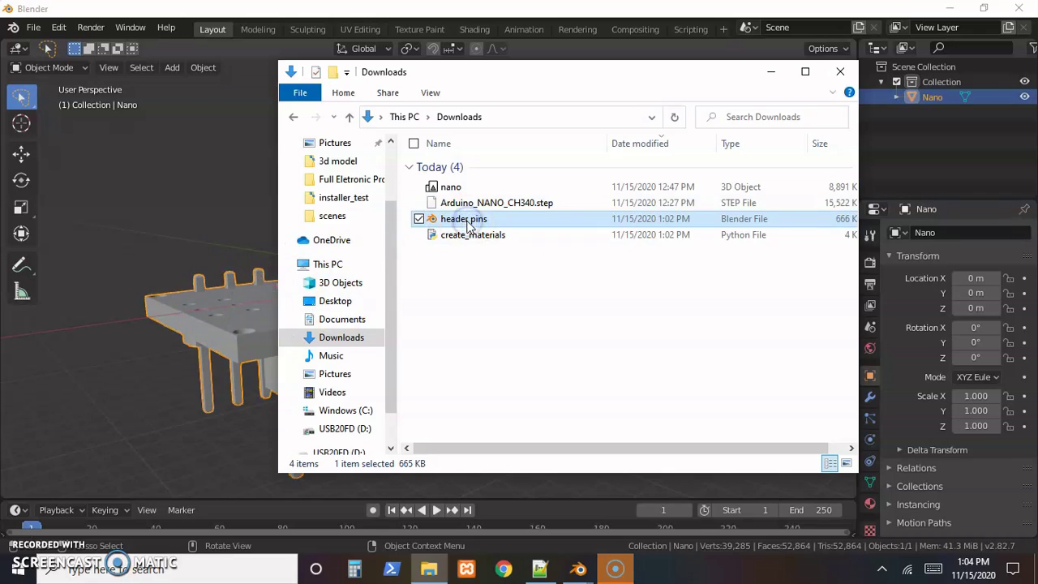
double_click(468, 226)
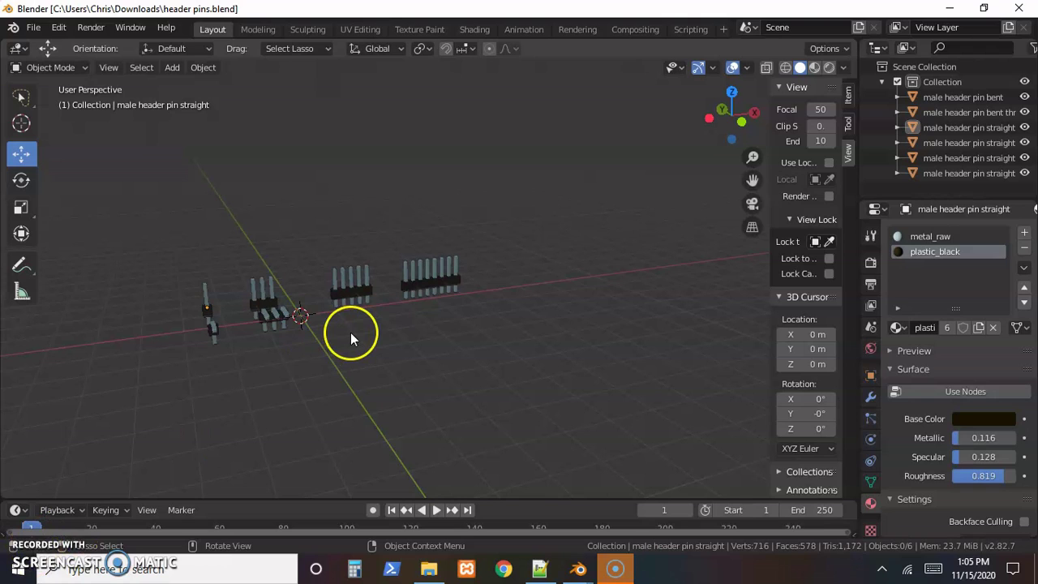
scroll(348, 333, up, 3)
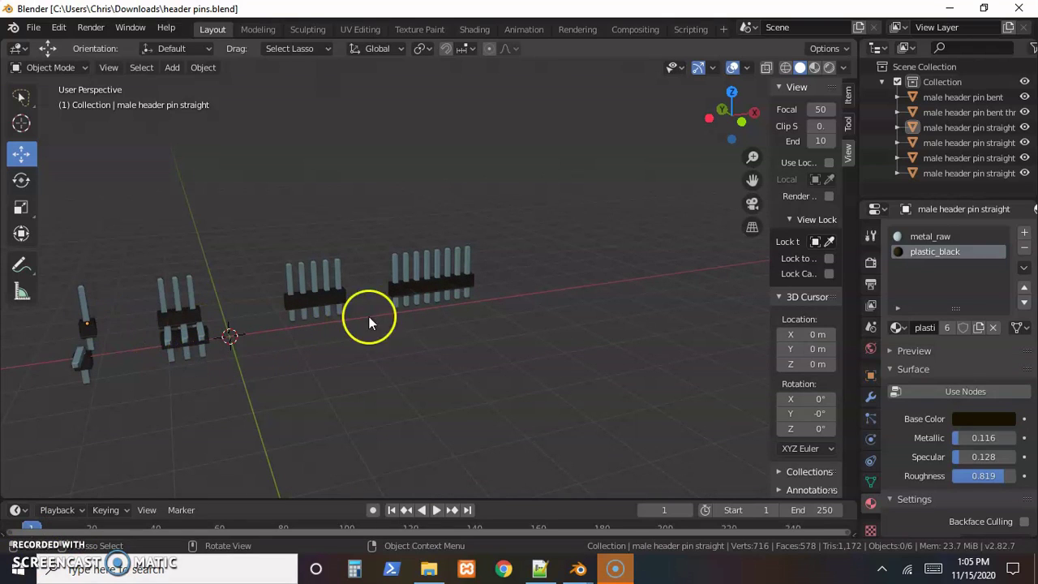
middle_drag(290, 323, 318, 323)
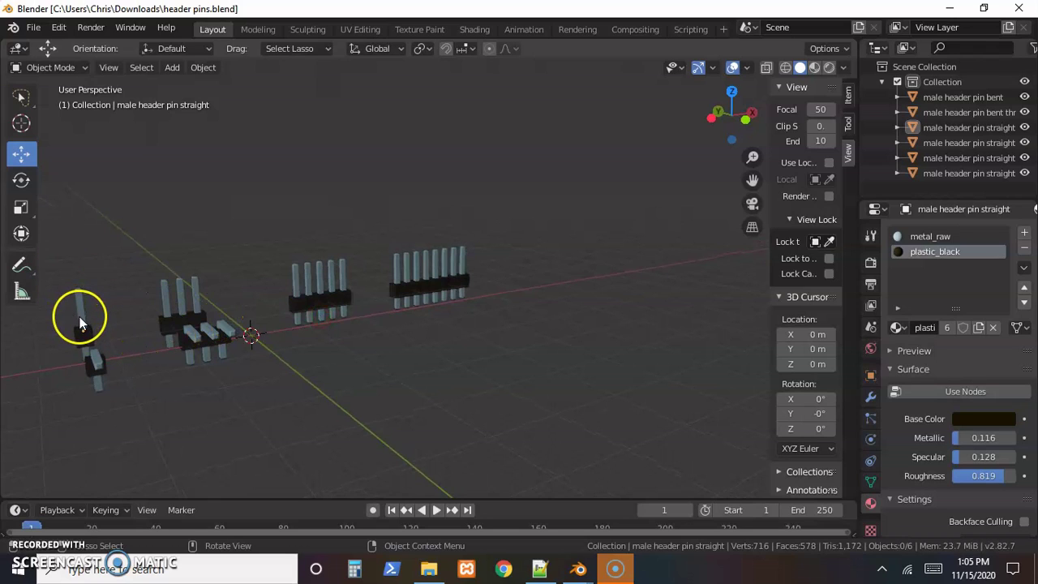
Inspect the header models by selecting the straight five-pin, longest straight, bent three-pin and single straight ones in turn.
click(85, 325)
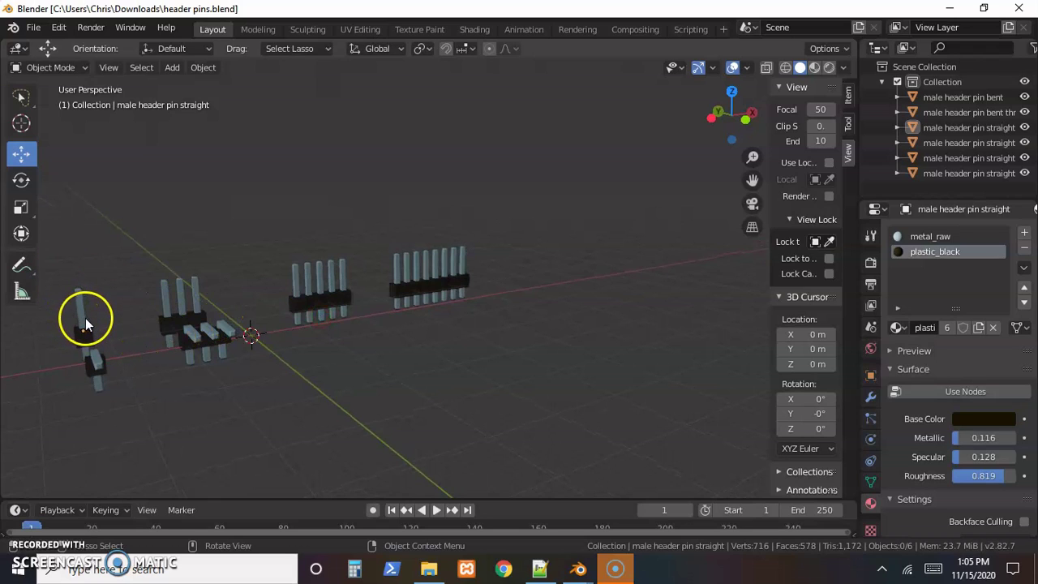
click(329, 296)
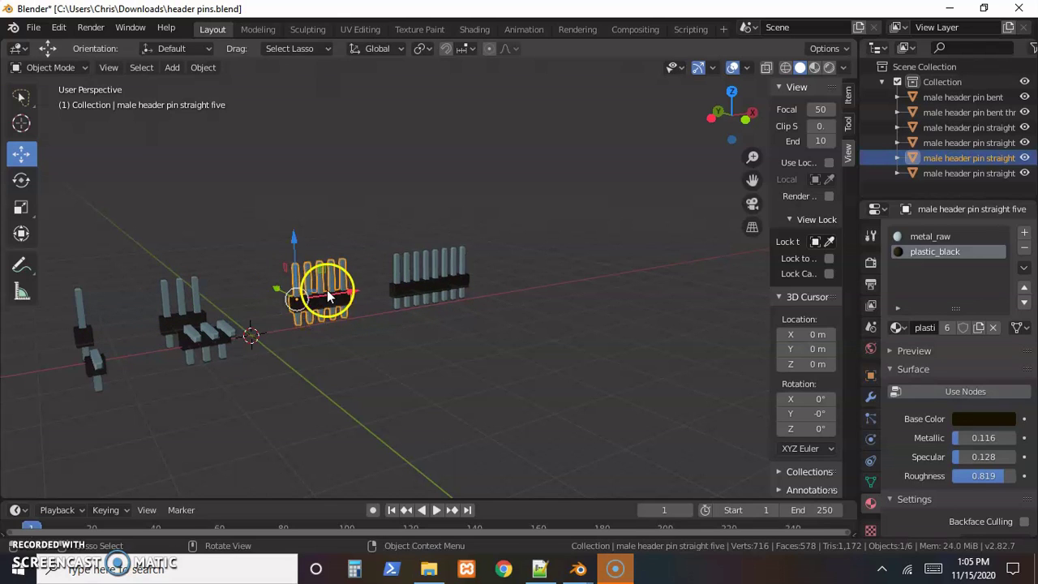
click(416, 283)
click(201, 340)
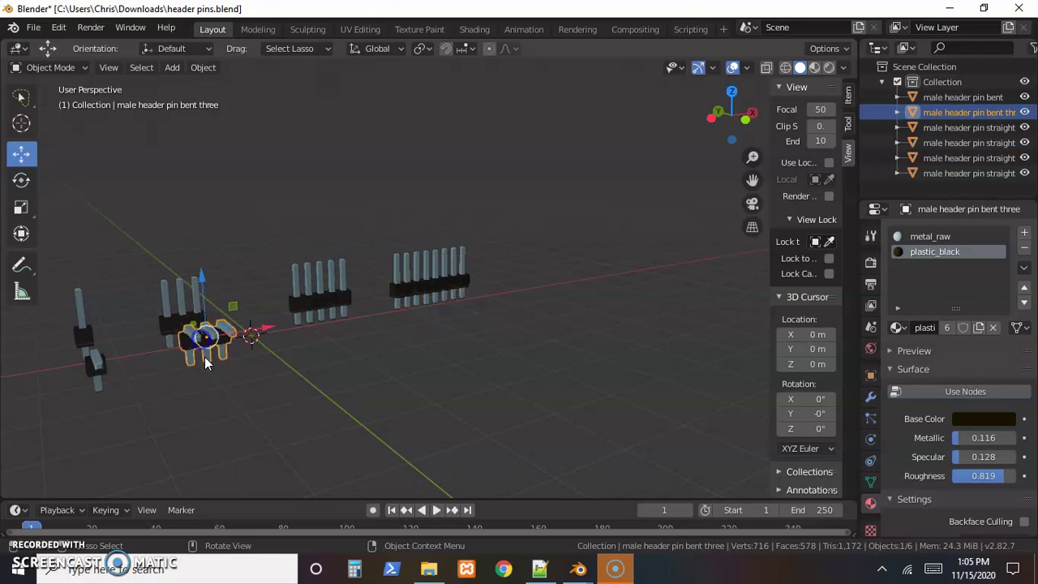
click(84, 329)
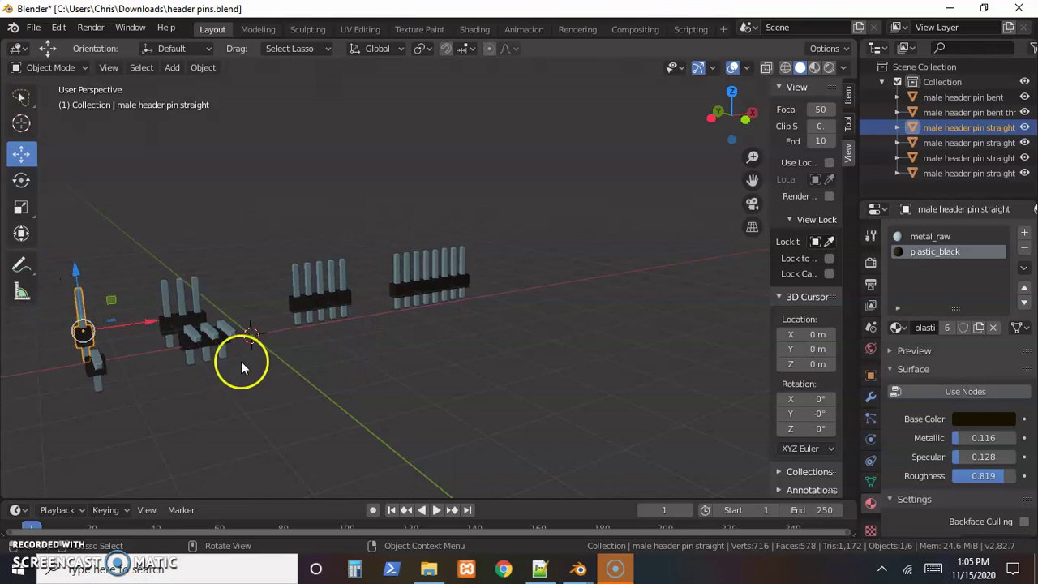
Copy the single straight header pin from the header pins file and paste it into the scene containing the Nano board.
key(ctrl+c)
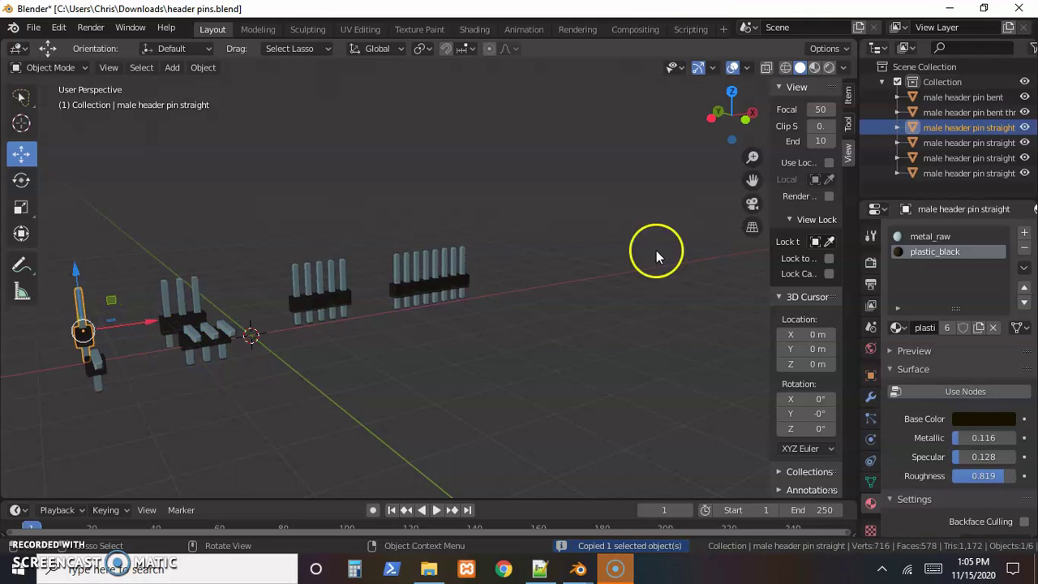
click(949, 7)
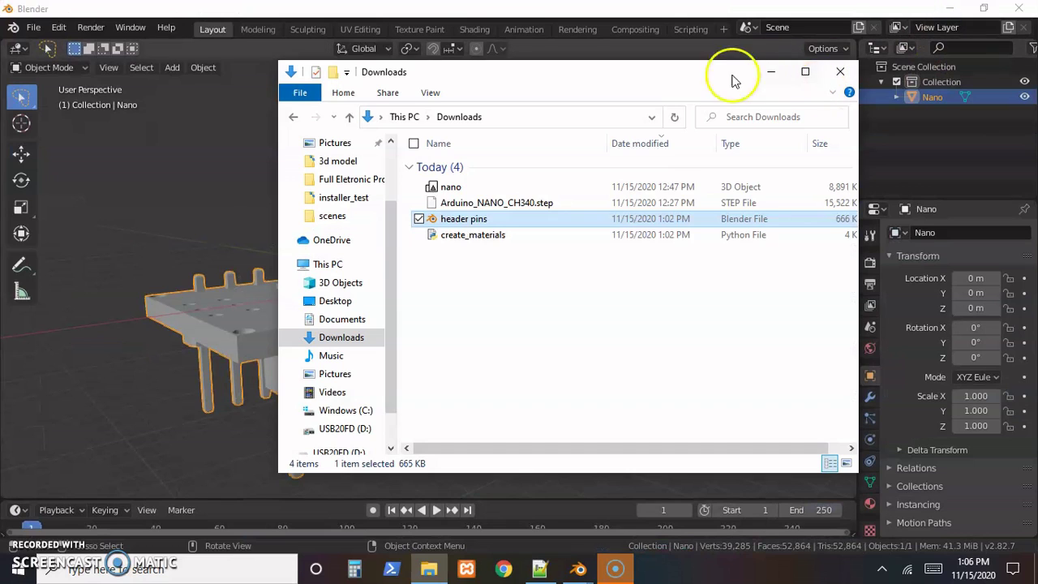
click(772, 72)
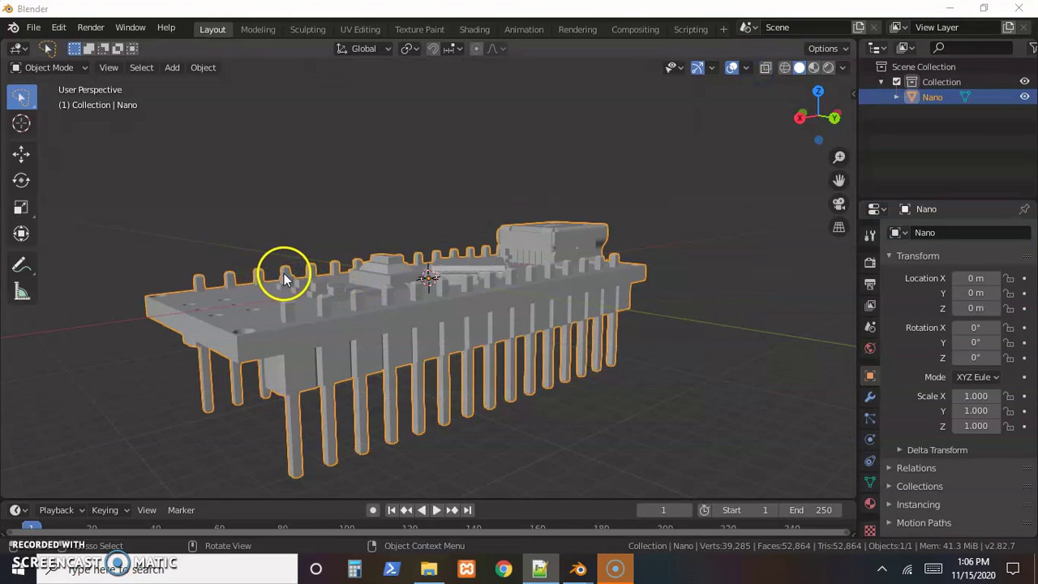
key(ctrl+v)
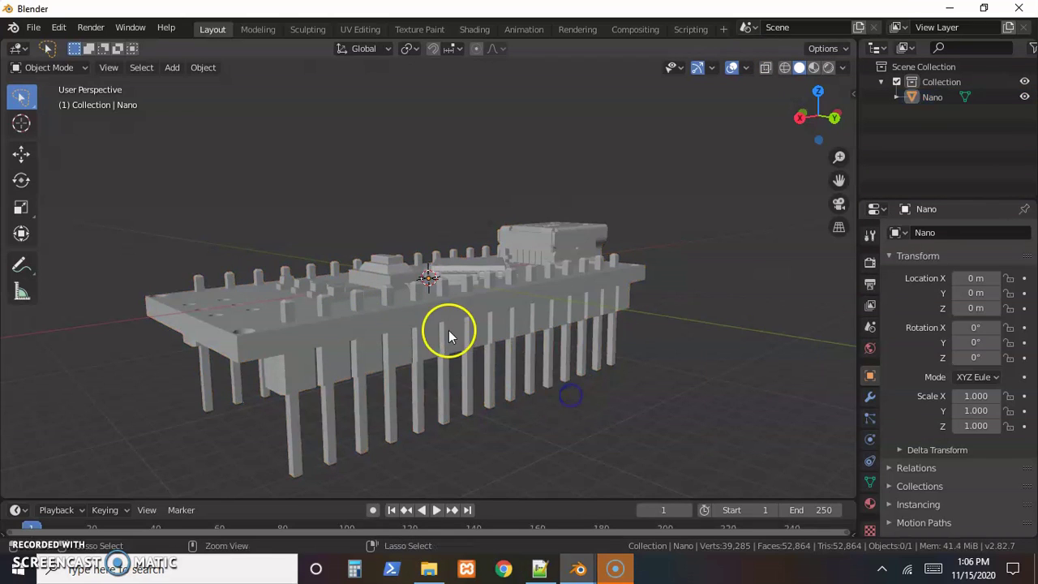
click(664, 330)
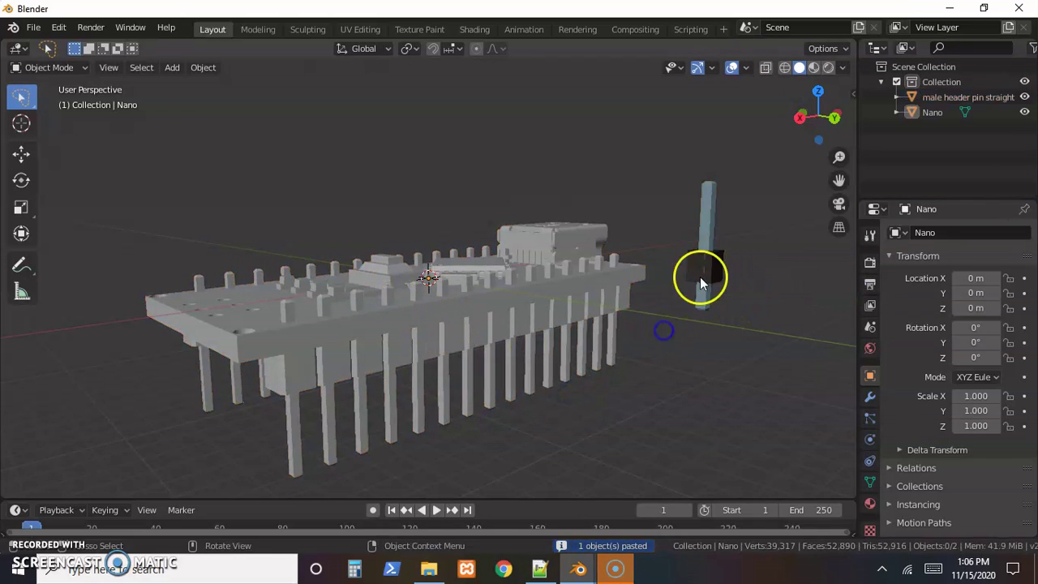
click(706, 270)
In top view, move the header pin over an inner hole of the six-hole group, to about X 17.79 m, Y 3.05 m.
click(21, 154)
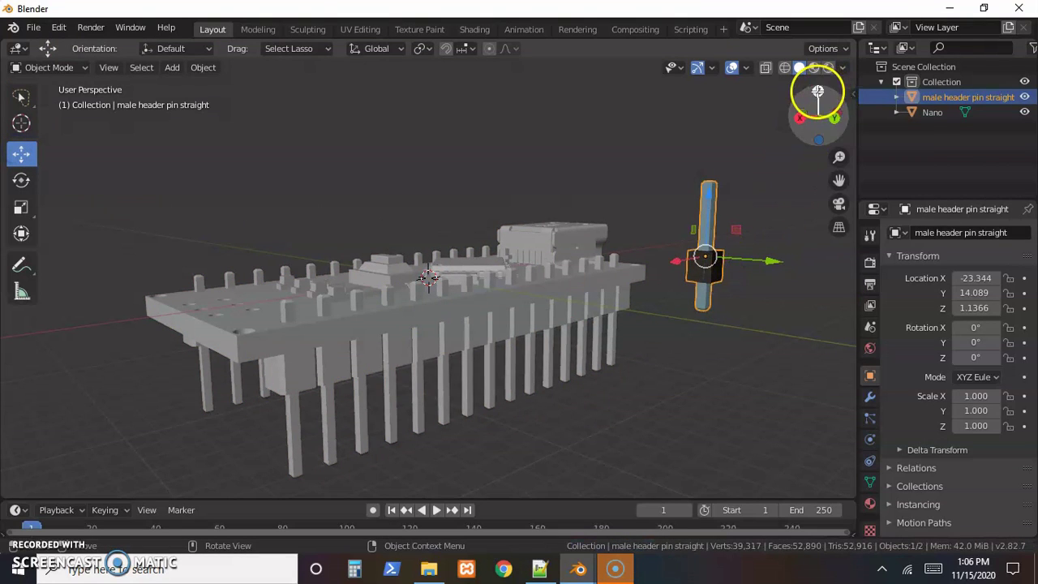
drag(817, 92, 812, 100)
click(816, 115)
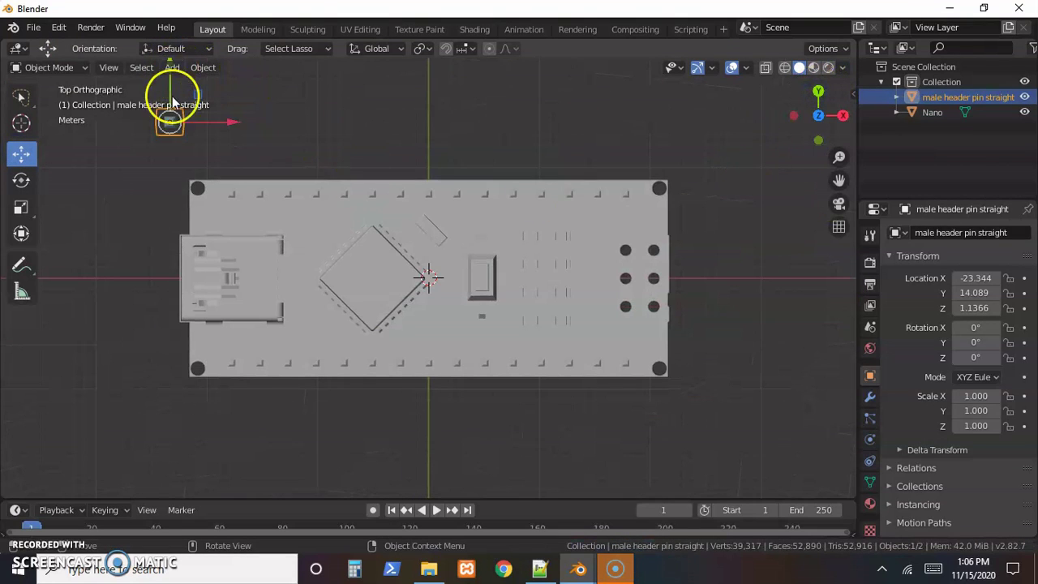
drag(230, 124, 693, 139)
drag(630, 67, 623, 185)
drag(693, 249, 684, 242)
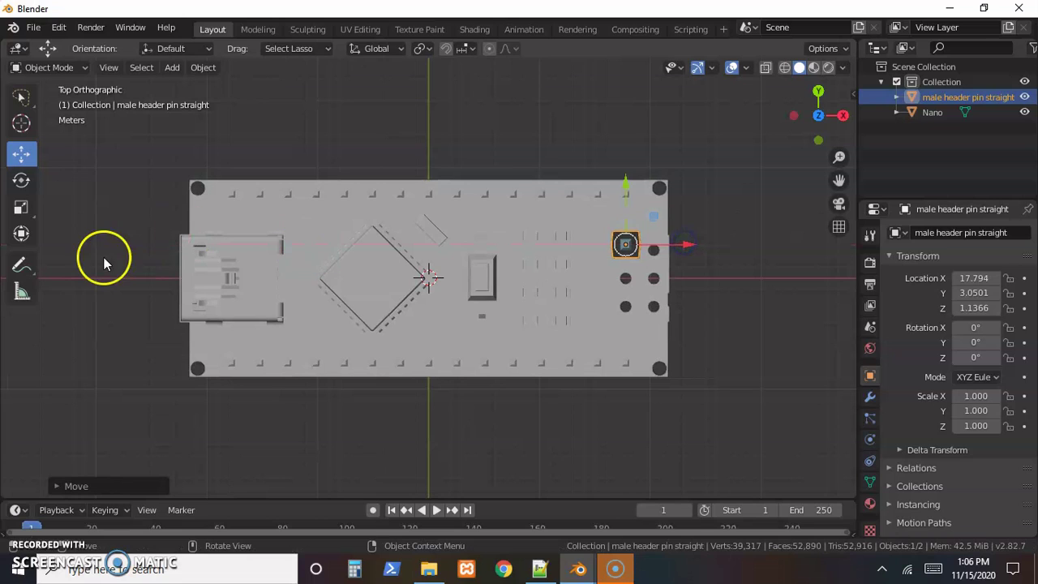
Measure the Nano board's width across its two long edges in top view, then remove the measurement.
click(22, 292)
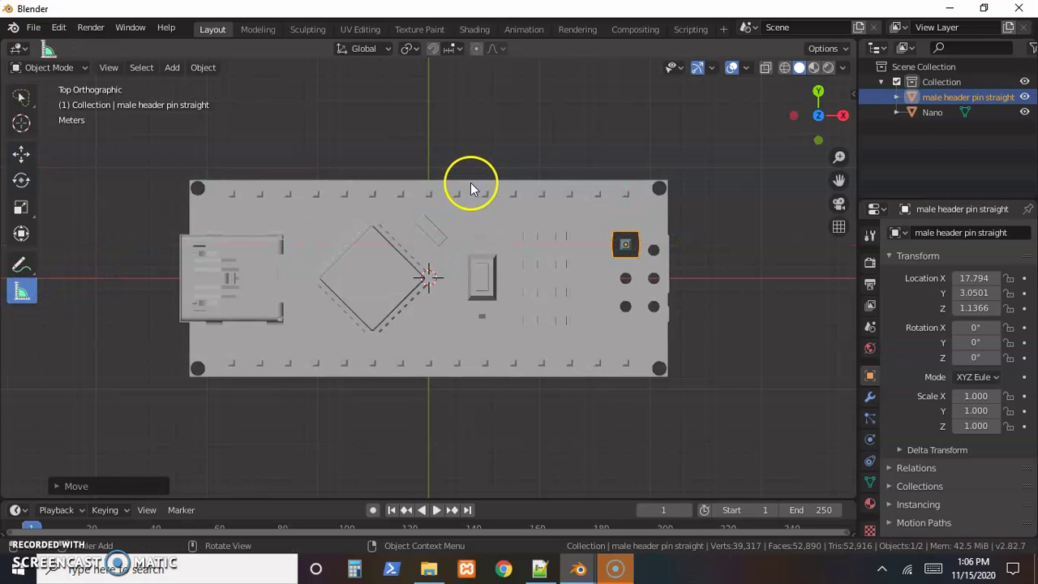
drag(470, 183, 468, 378)
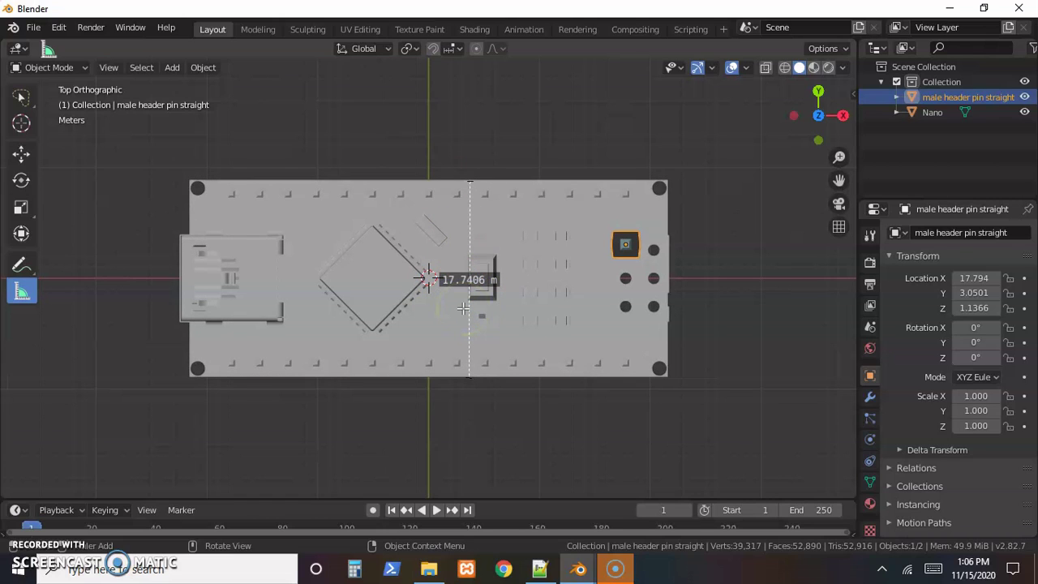
key(Delete)
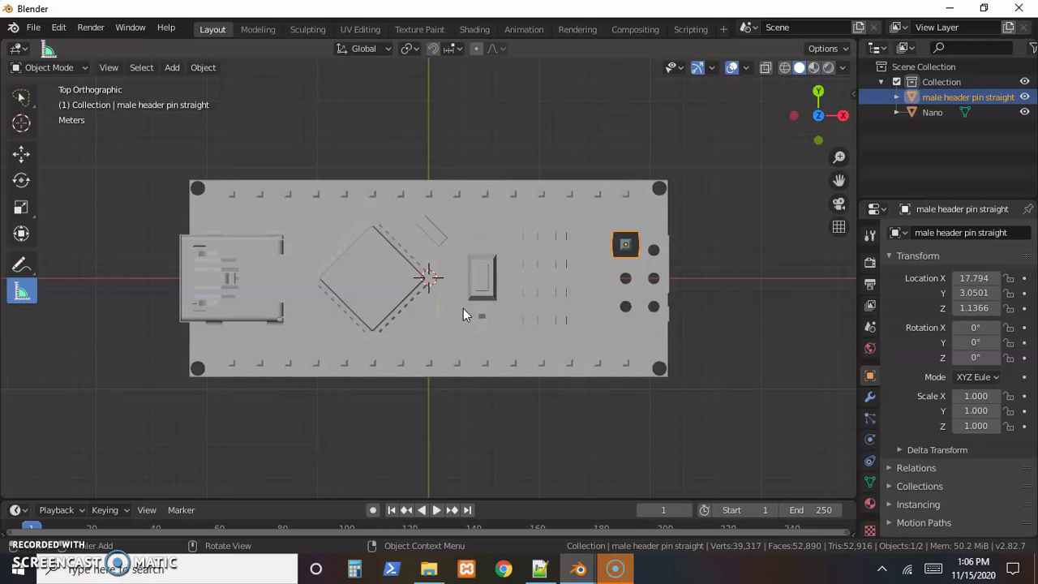
Raise the header pin along Z to about 3.41 m so its plastic base sits above the board.
middle_drag(598, 357, 584, 241)
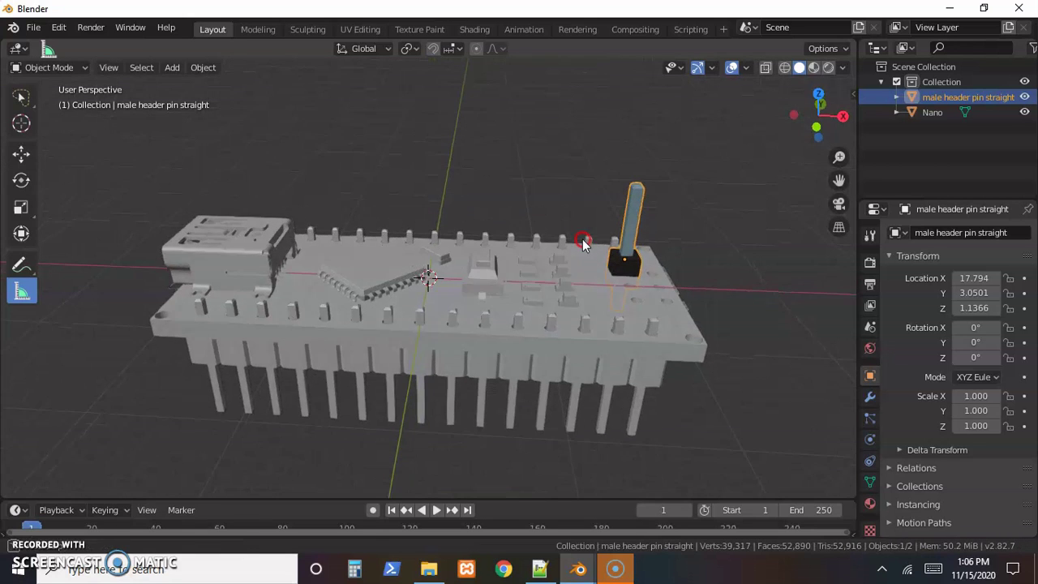
middle_drag(644, 364, 460, 318)
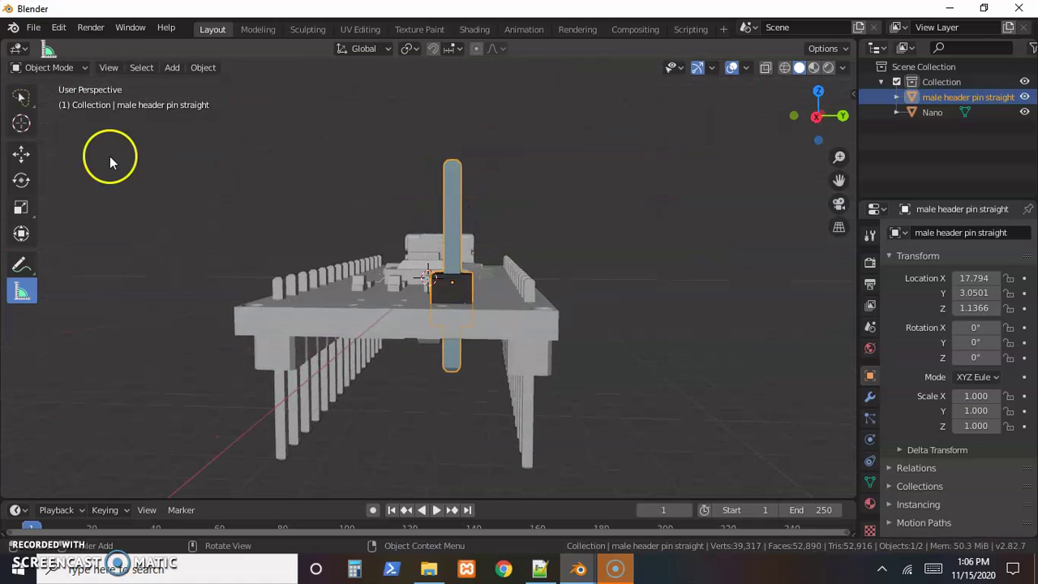
click(21, 151)
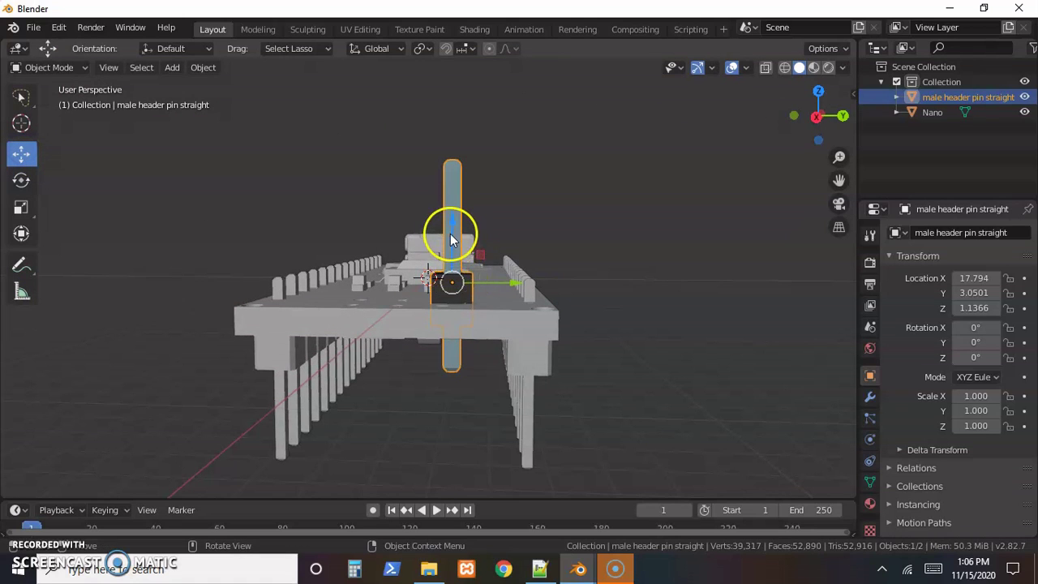
drag(452, 224, 440, 182)
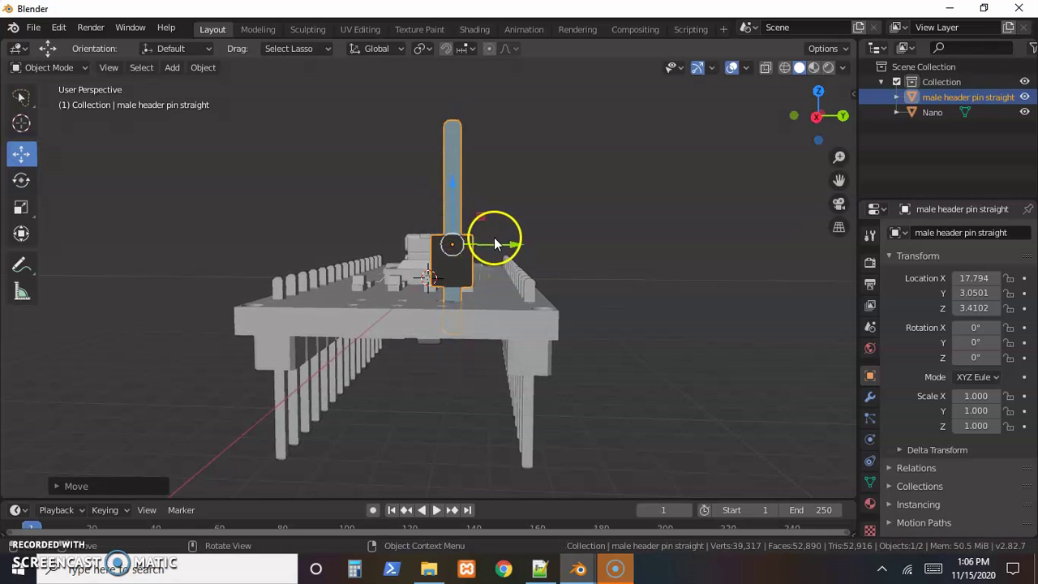
From the bottom view, align the header pin with its hole by moving it along Y to about 2.48 m.
click(819, 139)
scroll(631, 360, up, 1)
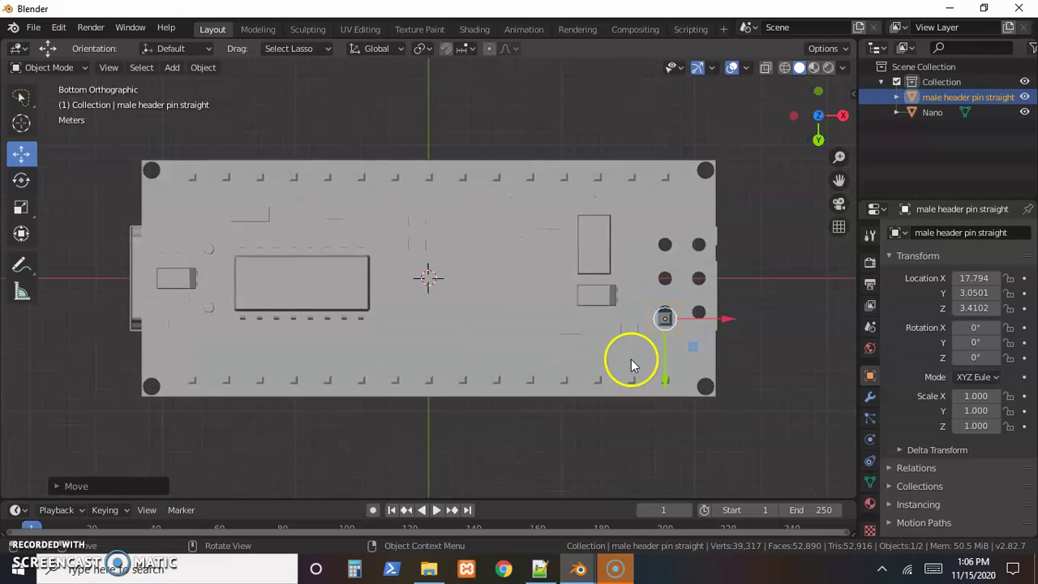
drag(666, 378, 665, 360)
scroll(664, 359, up, 4)
scroll(665, 360, down, 4)
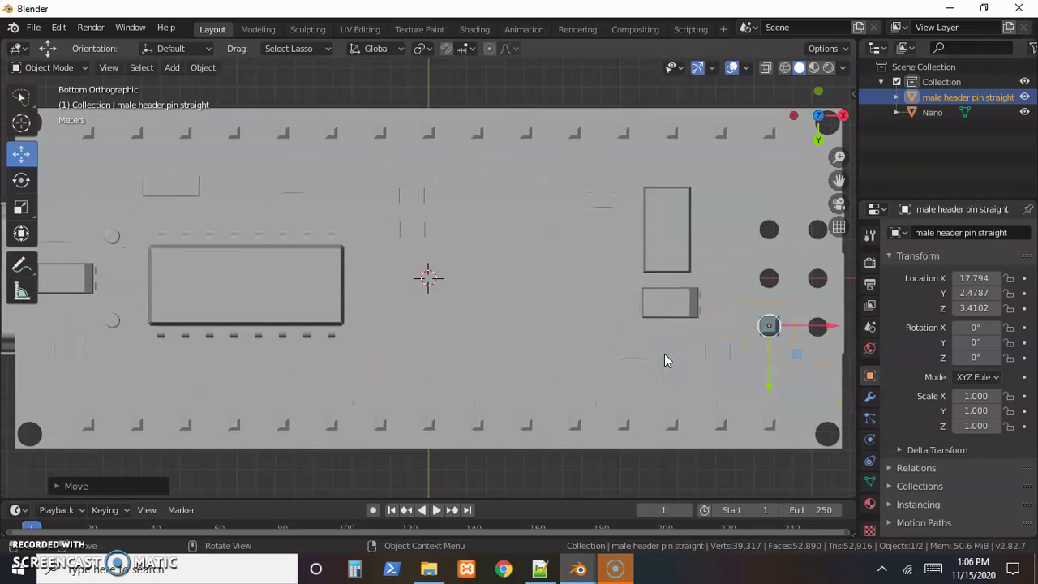
shift+middle_drag(626, 350, 491, 346)
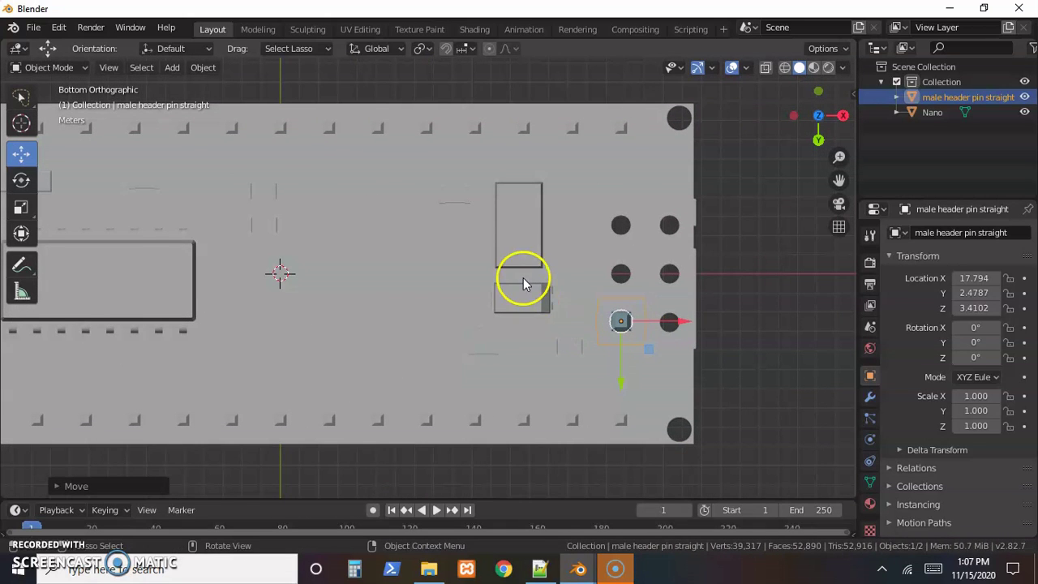
Check the header pin's placement on the board from the sides, then delete the pin from the scene.
middle_drag(523, 278, 408, 401)
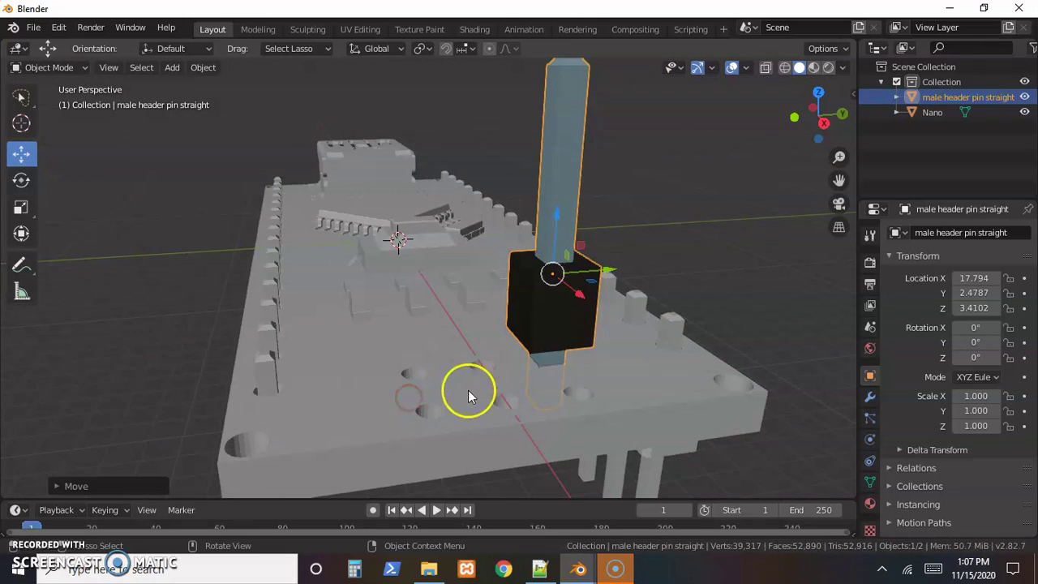
middle_drag(551, 390, 436, 371)
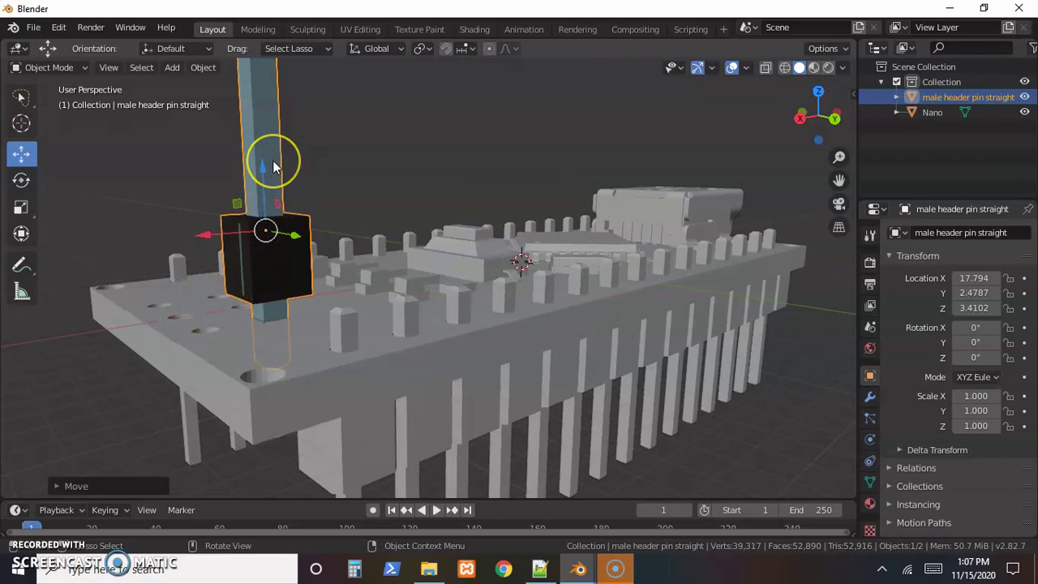
key(Delete)
scroll(367, 280, down, 2)
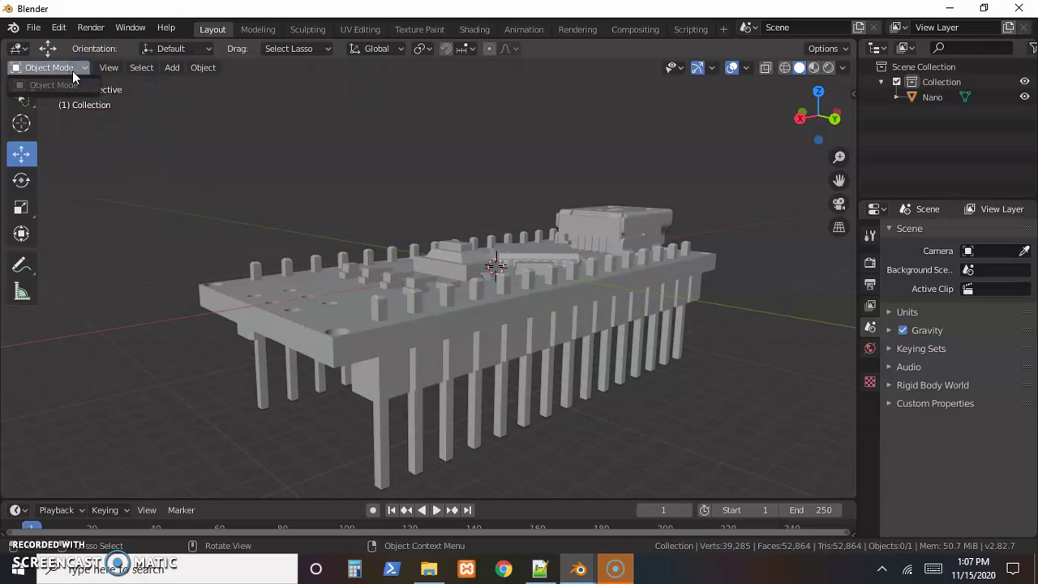
Show the Nano mesh's geometry in Edit Mode, then return it to Object Mode.
click(333, 327)
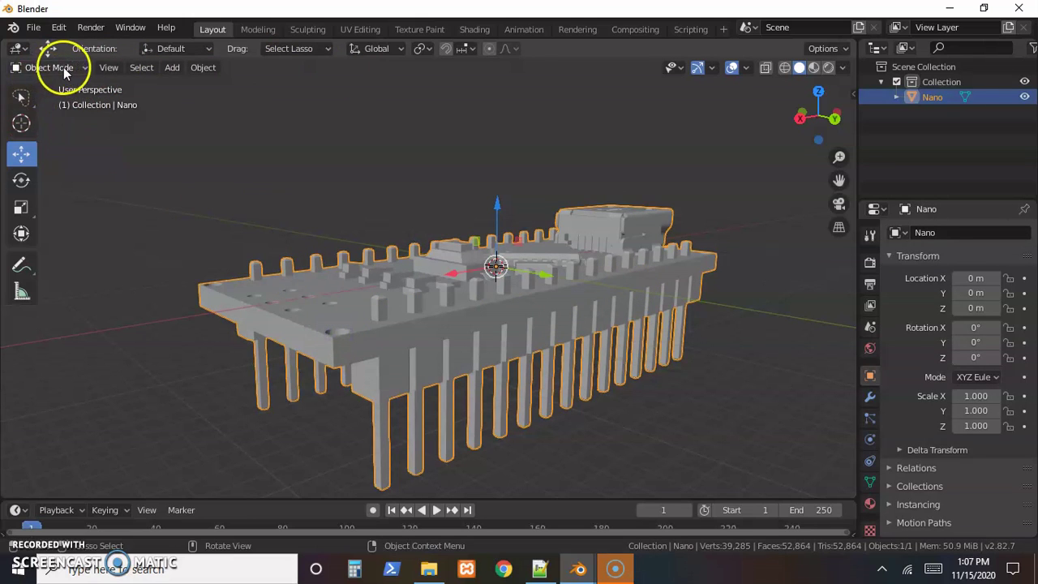
click(61, 67)
click(61, 106)
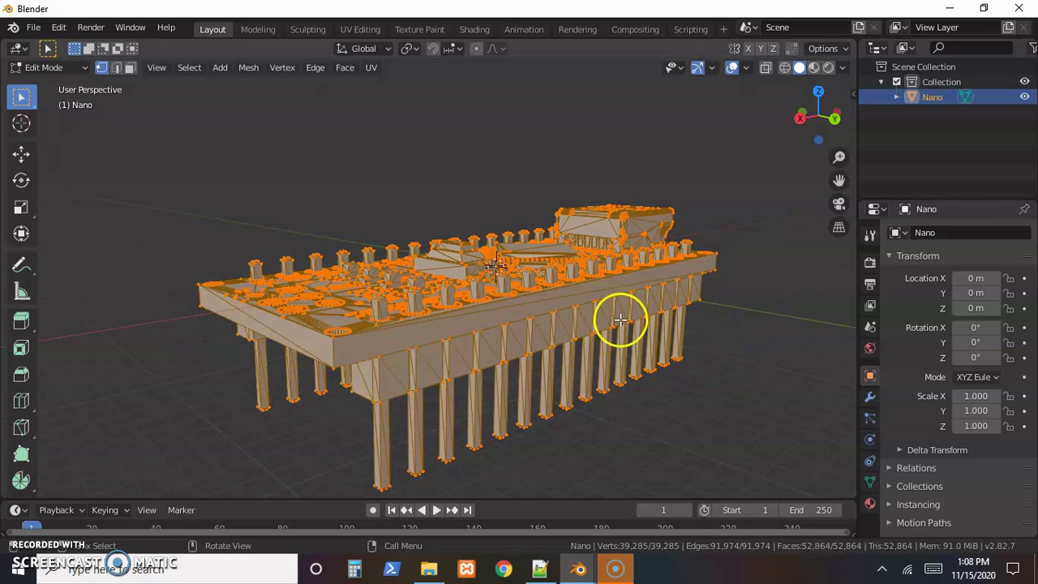
click(78, 68)
click(73, 82)
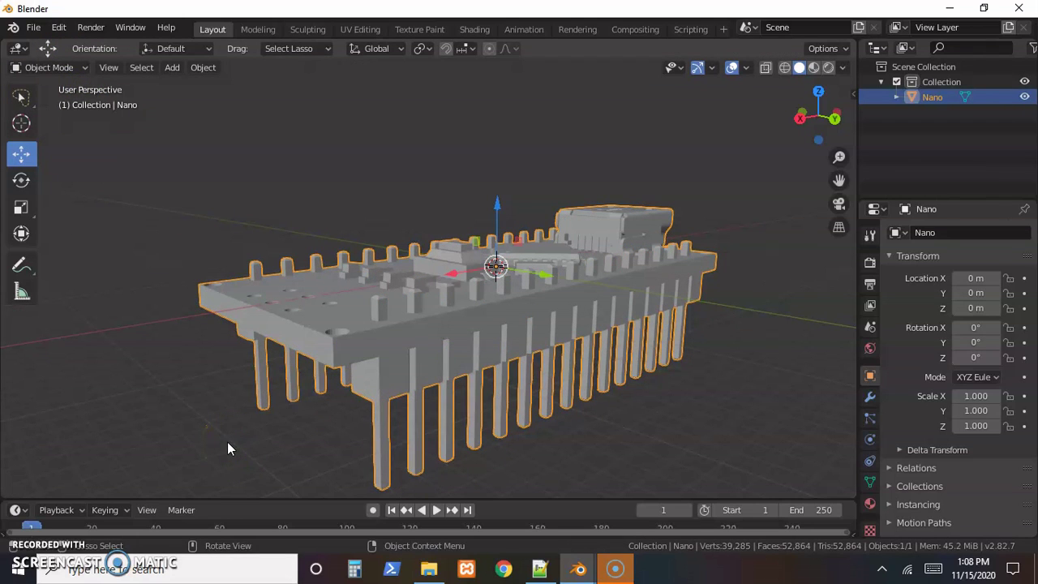
Switch to the Scripting workspace and look over the Python console and command log, keeping the Nano board selected.
click(80, 511)
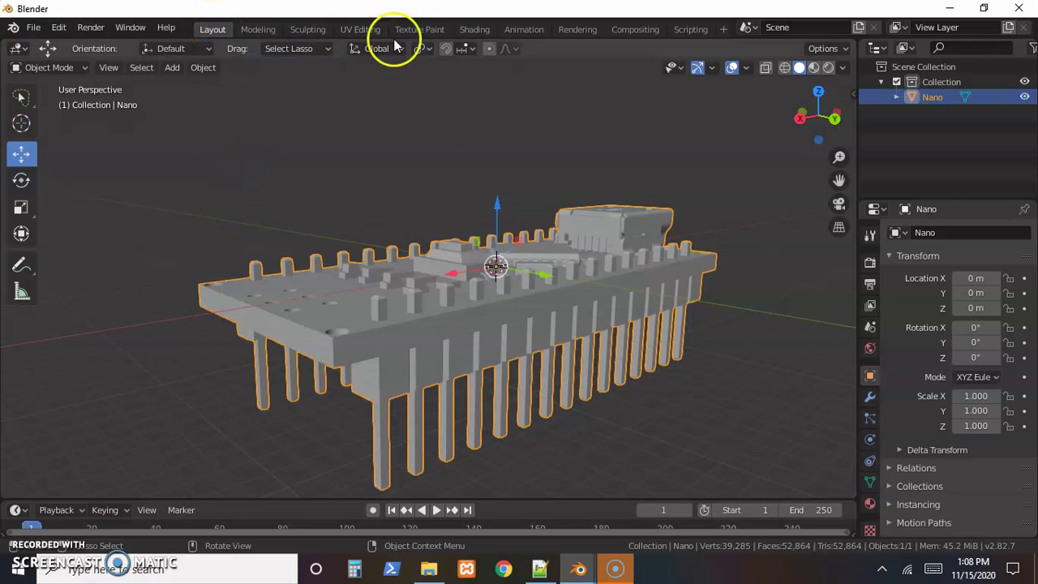
click(692, 30)
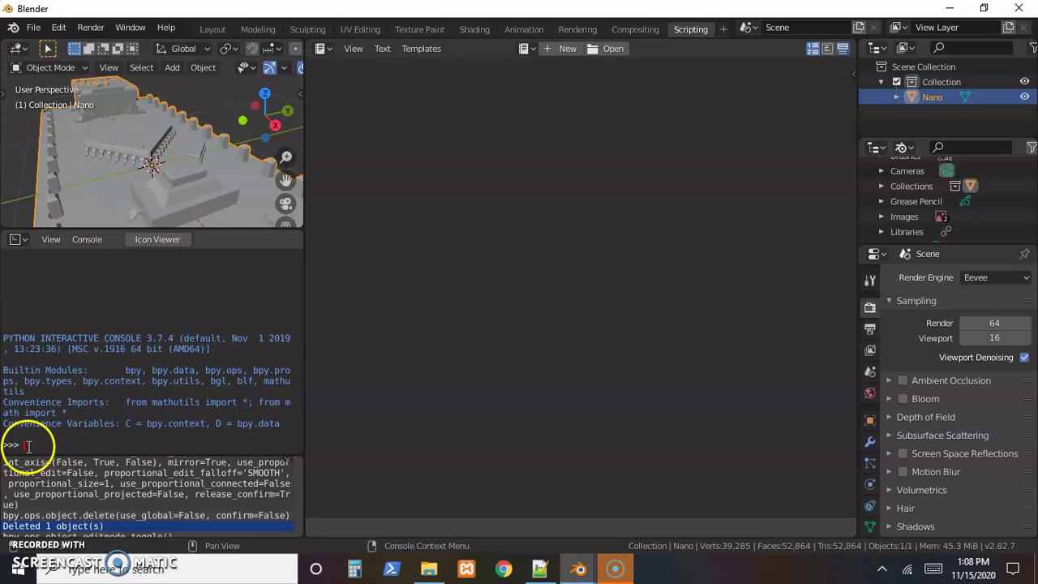
click(62, 444)
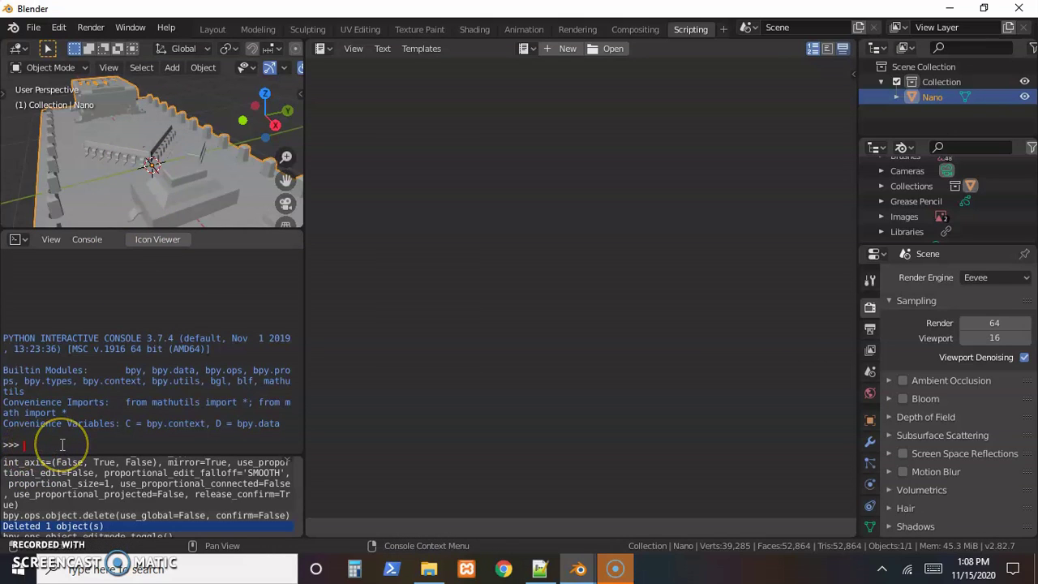
click(64, 483)
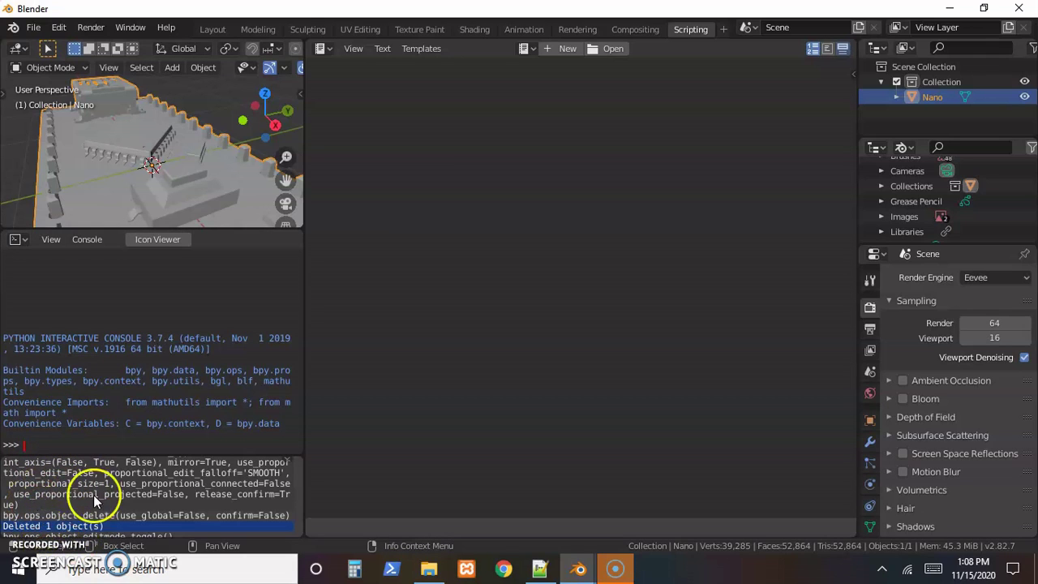
click(15, 160)
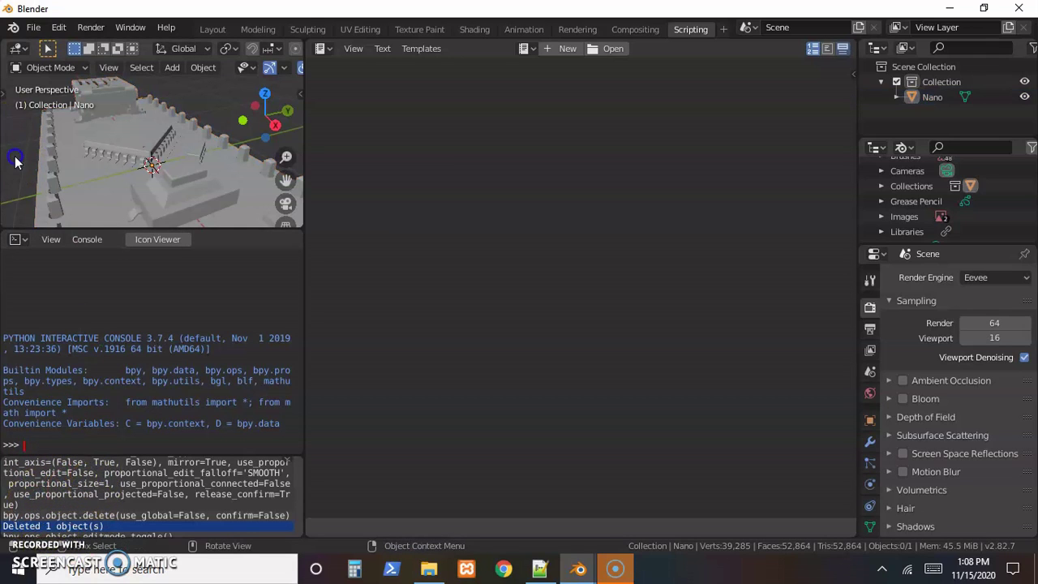
click(61, 178)
scroll(133, 487, down, 1)
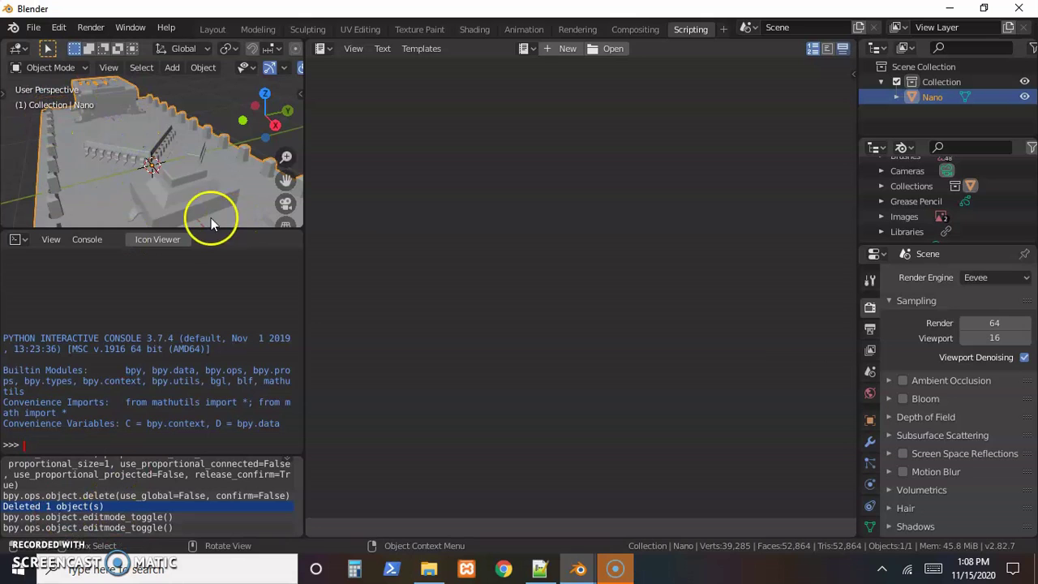
Enlarge the 3D viewport in both height and width in the Scripting workspace and reveal its toolbar.
drag(200, 229, 199, 277)
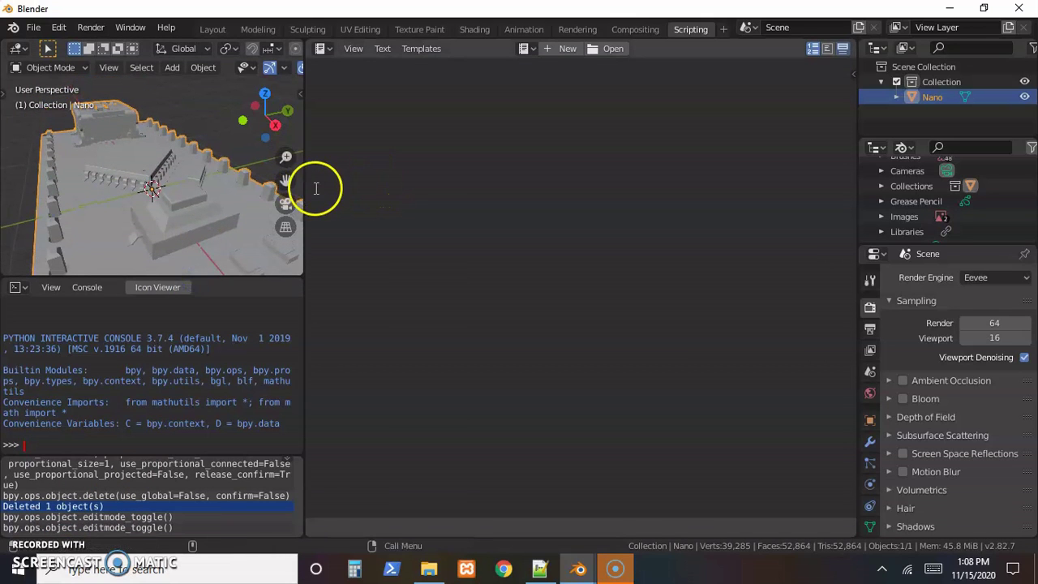
drag(303, 186, 460, 194)
click(56, 161)
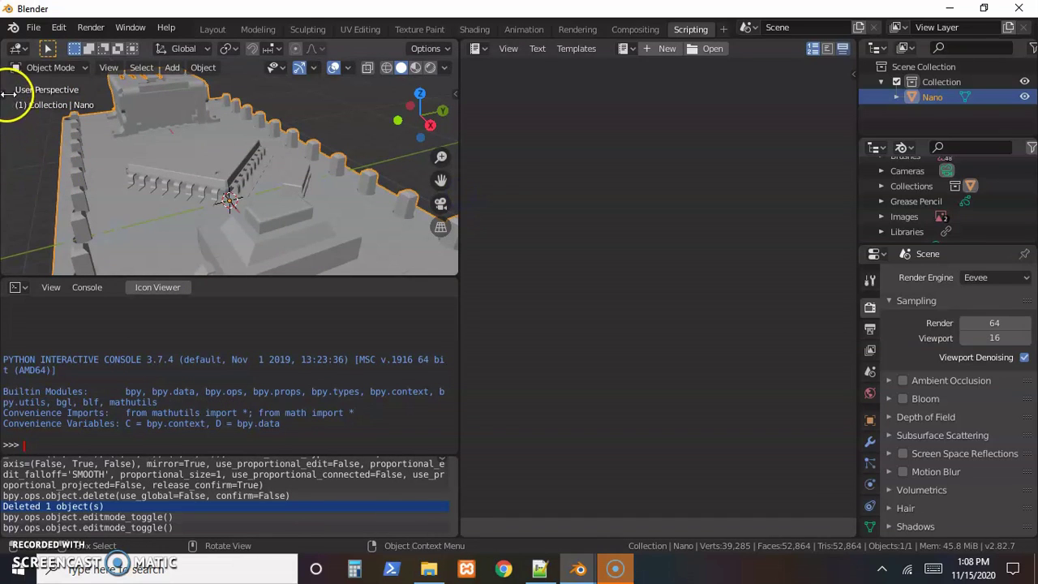
drag(6, 94, 35, 96)
Move the Nano board about 1.9 m along X to log the operation's Python command, then undo the move.
click(22, 153)
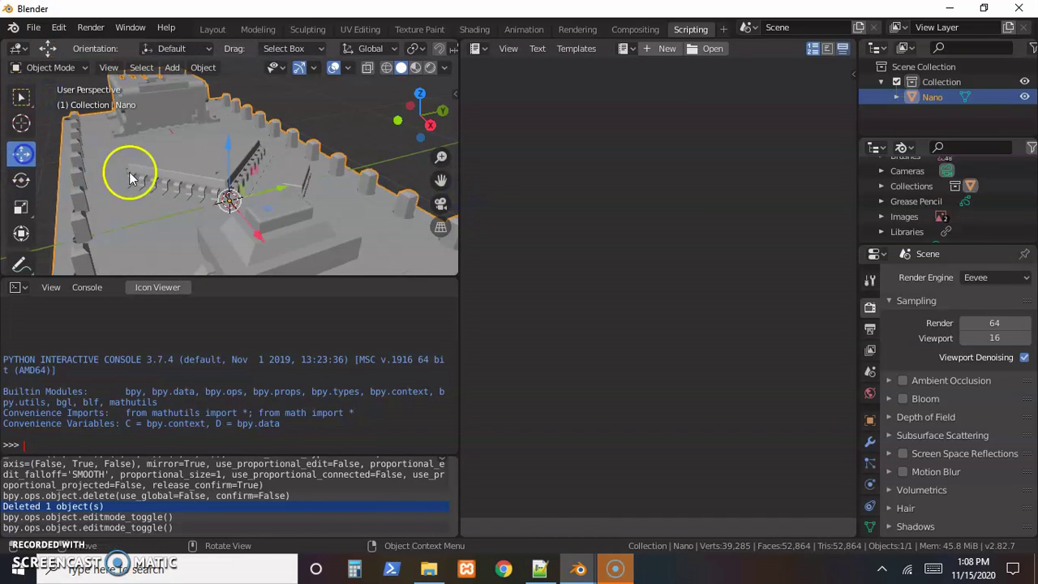
drag(255, 235, 272, 263)
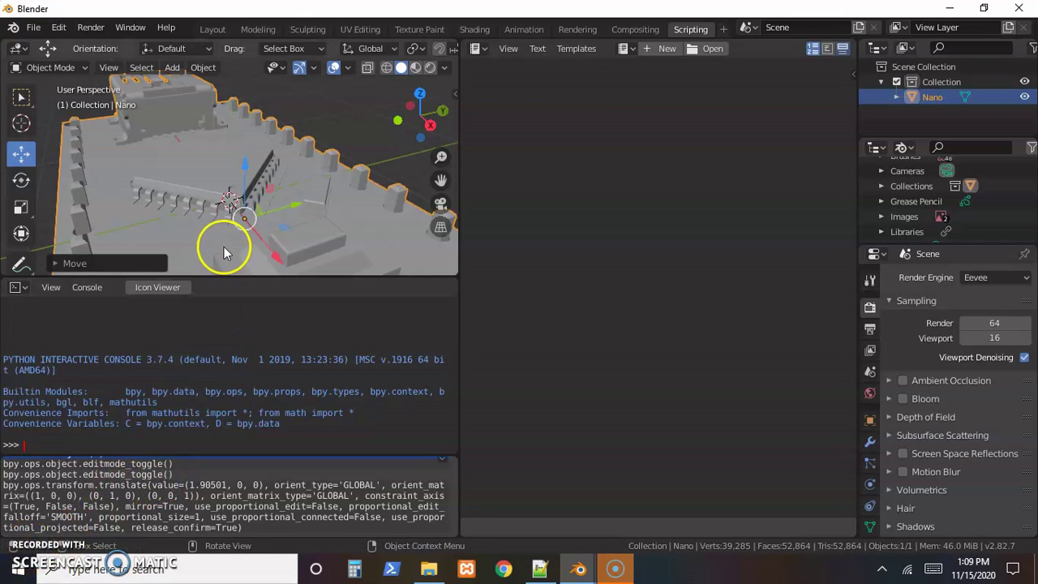
shift+middle_drag(214, 251, 215, 207)
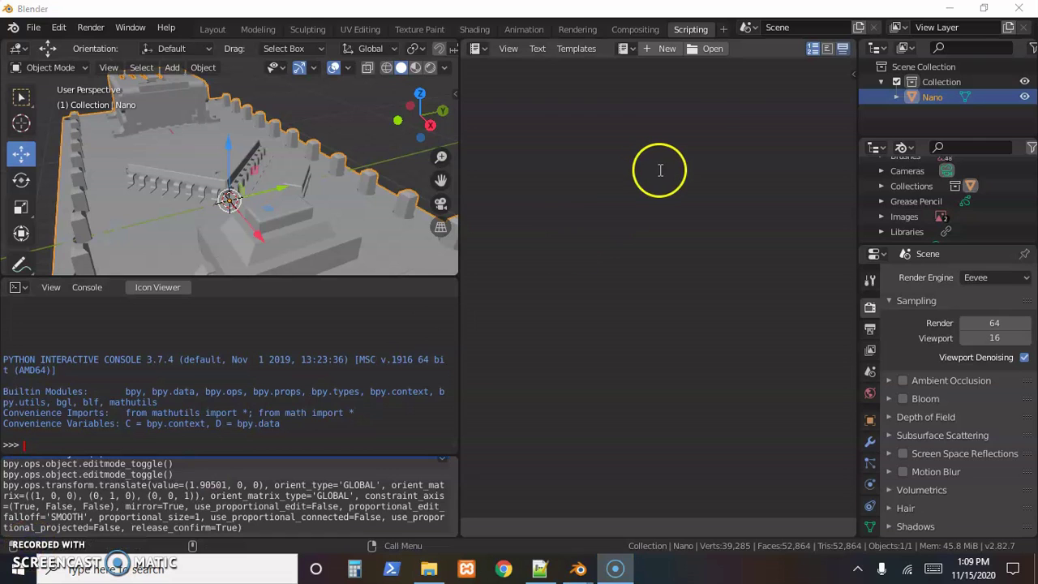
Open the create_materials.py script from the Downloads folder in the text editor.
click(710, 50)
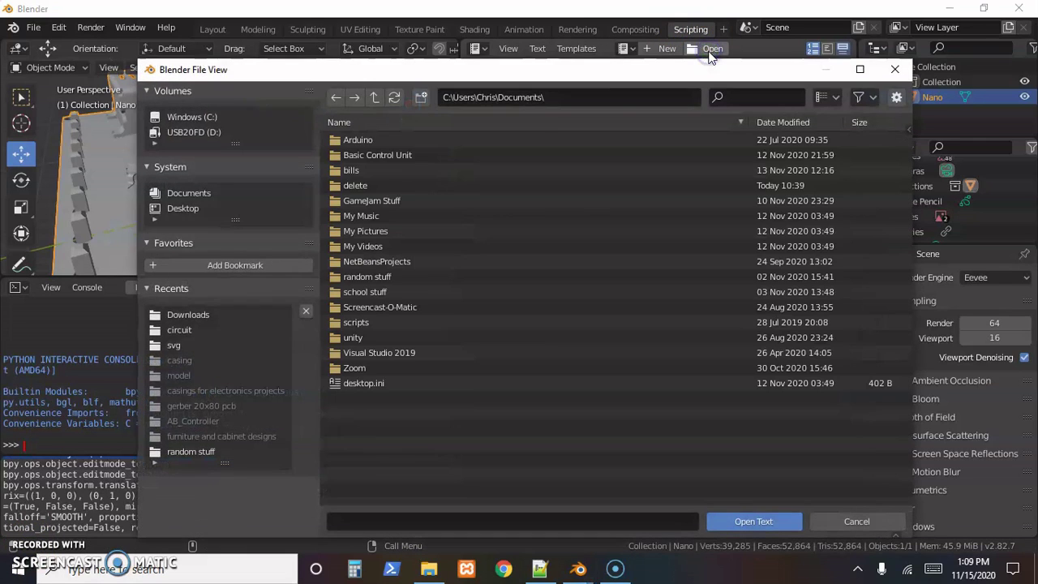
click(373, 98)
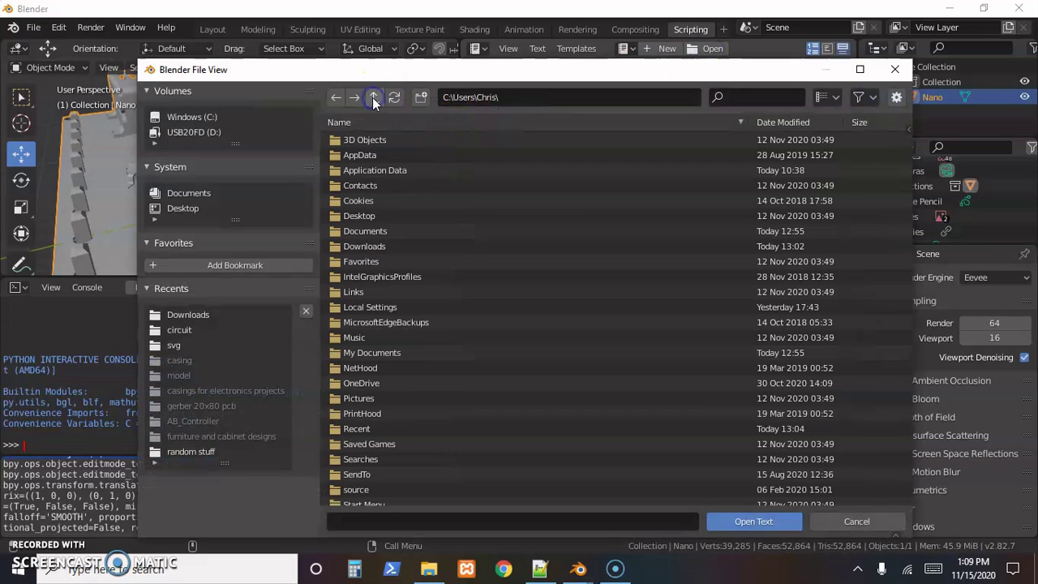
double_click(369, 246)
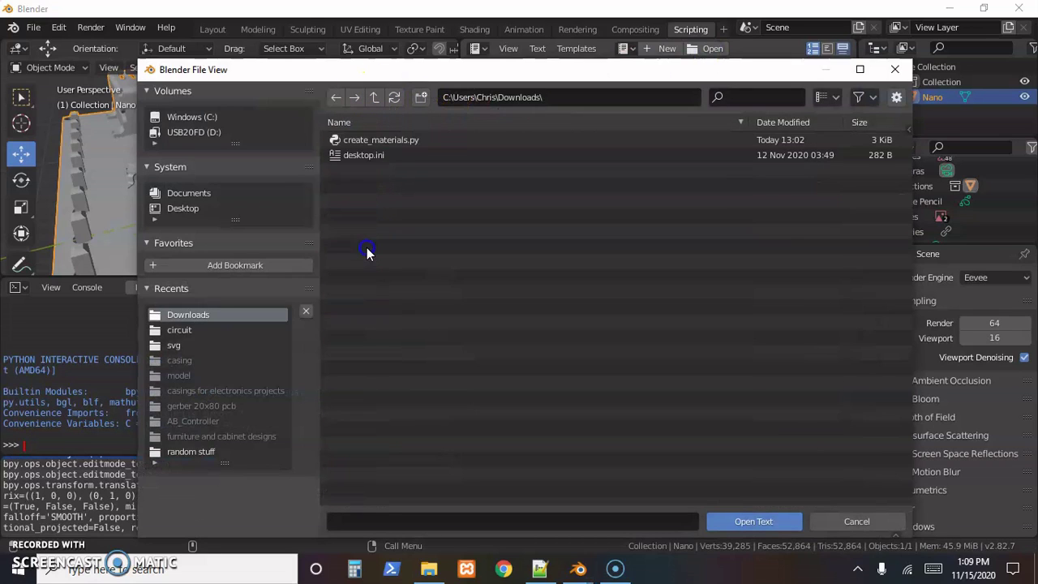
click(373, 141)
double_click(372, 140)
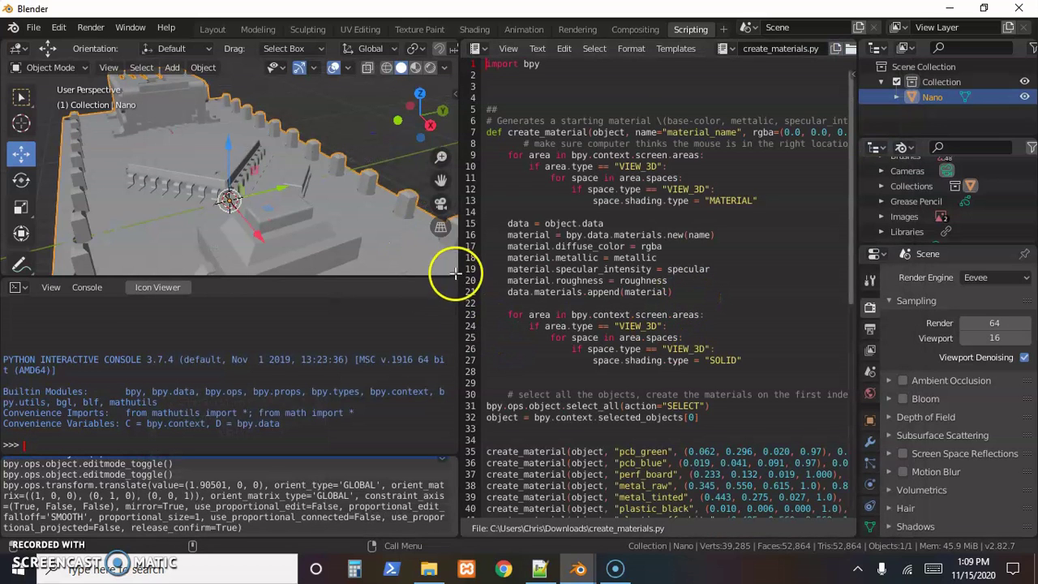
Widen the text editor to read through the create_materials.py script, and run it to add its materials to the Nano board.
drag(459, 266, 254, 260)
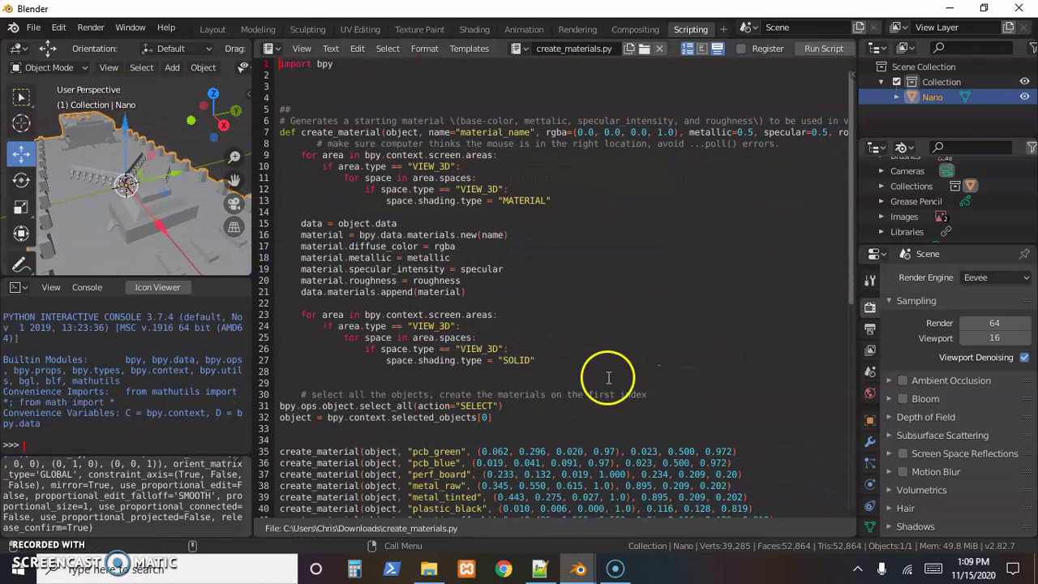
scroll(673, 378, down, 1)
scroll(497, 443, down, 1)
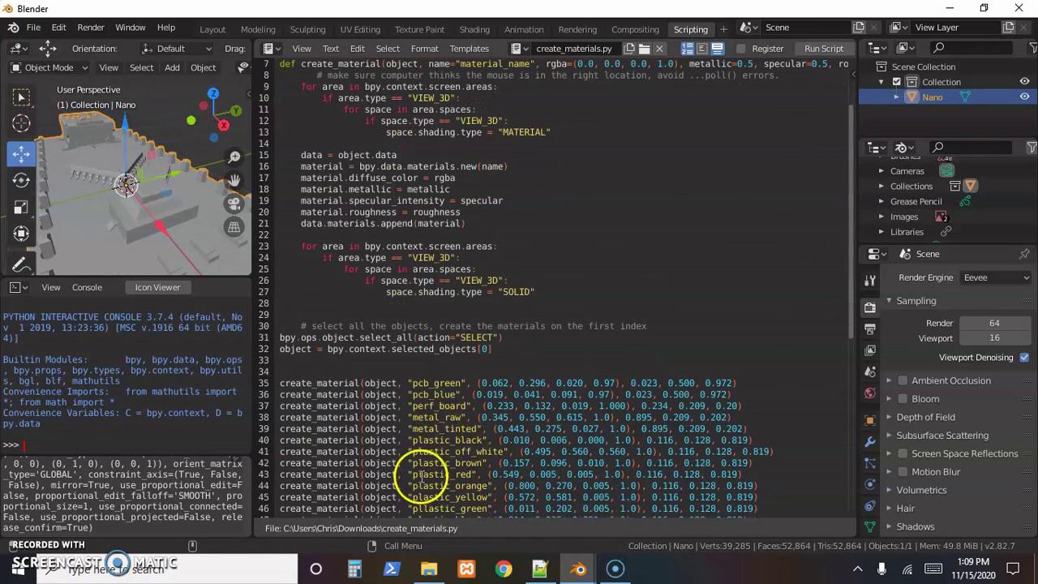
scroll(673, 283, up, 1)
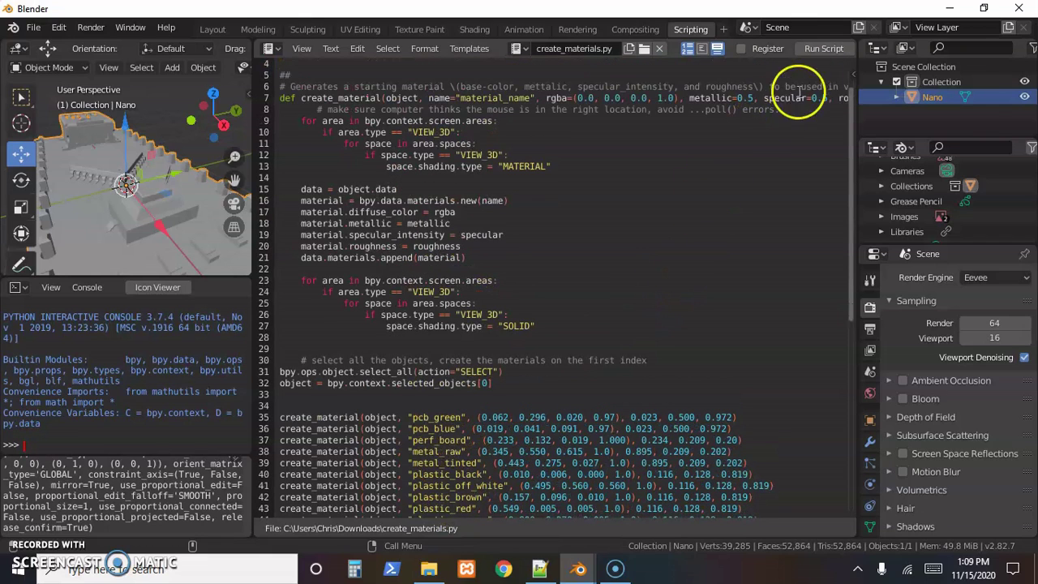
click(826, 50)
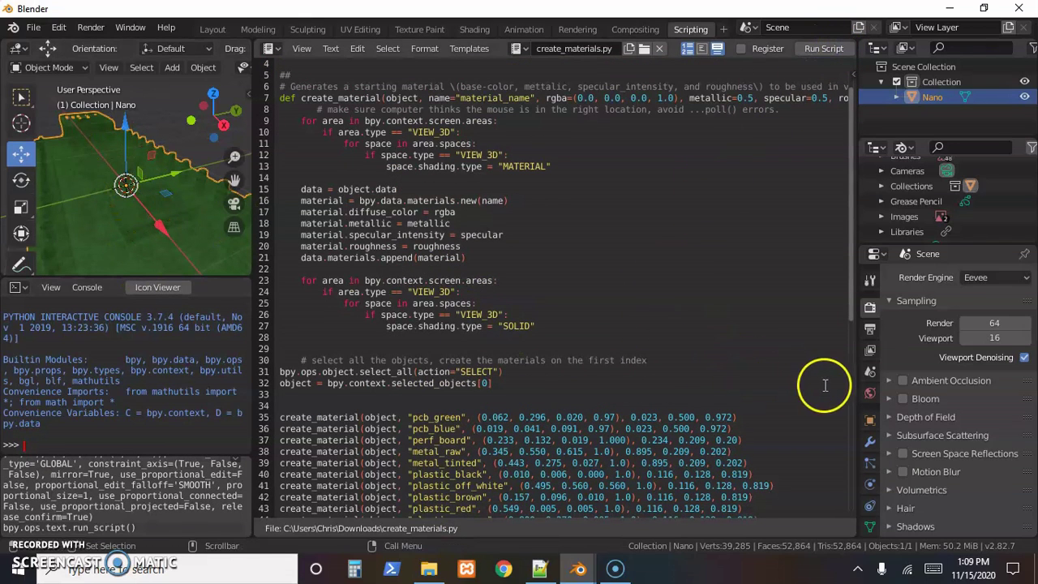
Set the Nano's first material slot to pcb_blue and look through the other available materials.
scroll(870, 390, down, 2)
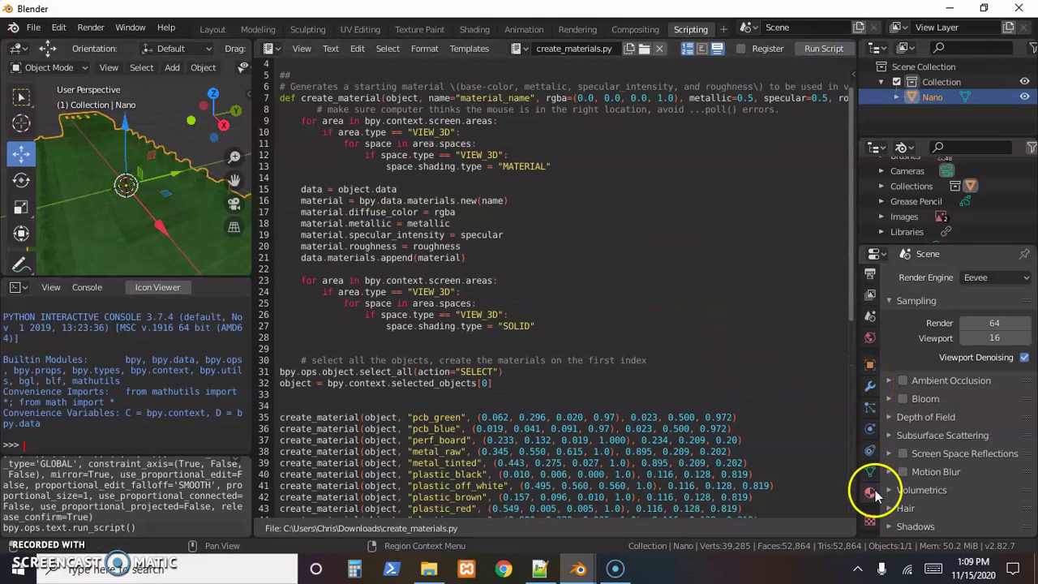
click(871, 493)
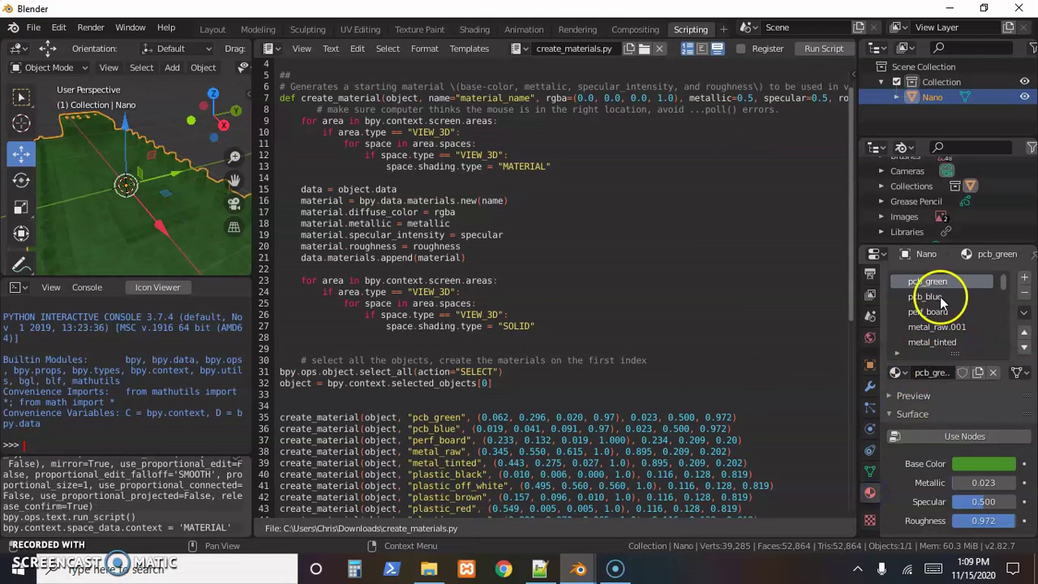
click(897, 373)
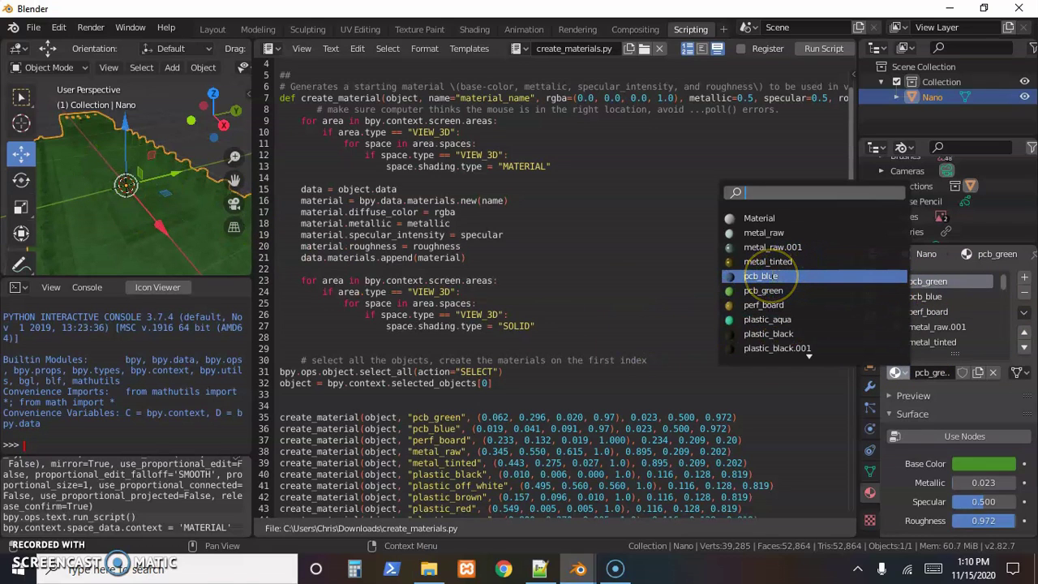
click(771, 277)
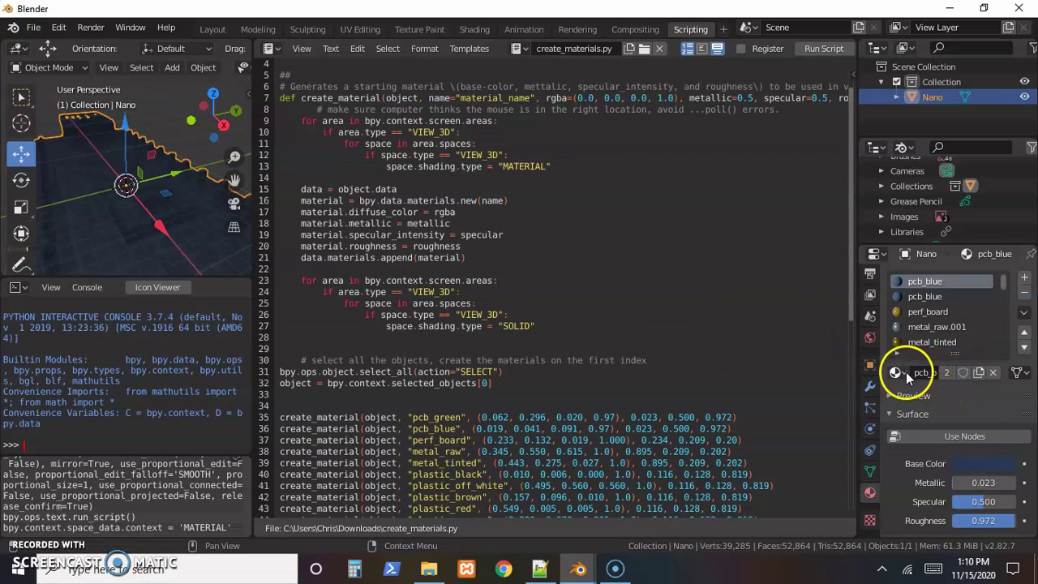
click(901, 372)
scroll(799, 321, down, 5)
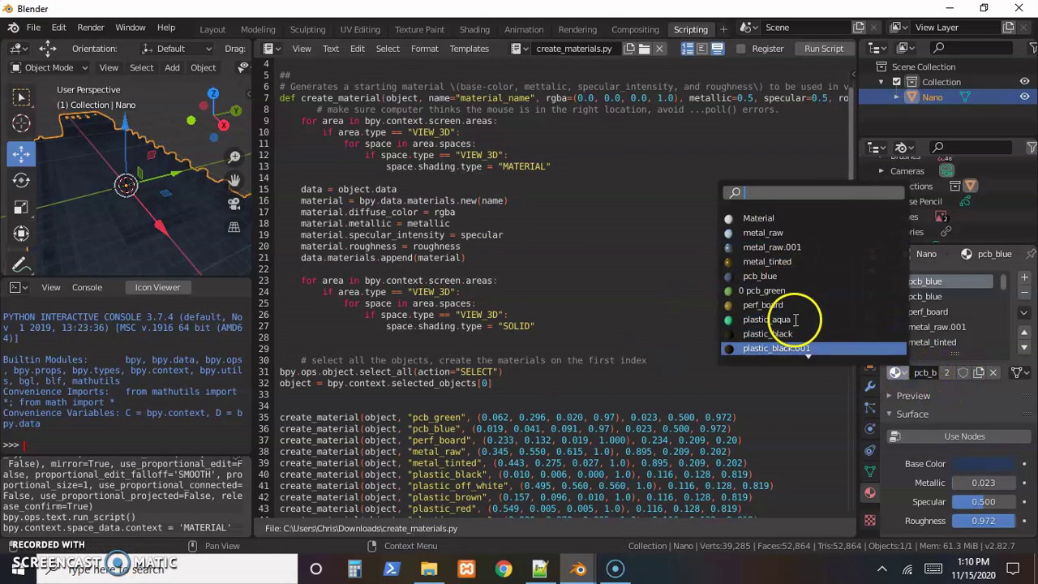
scroll(824, 303, down, 2)
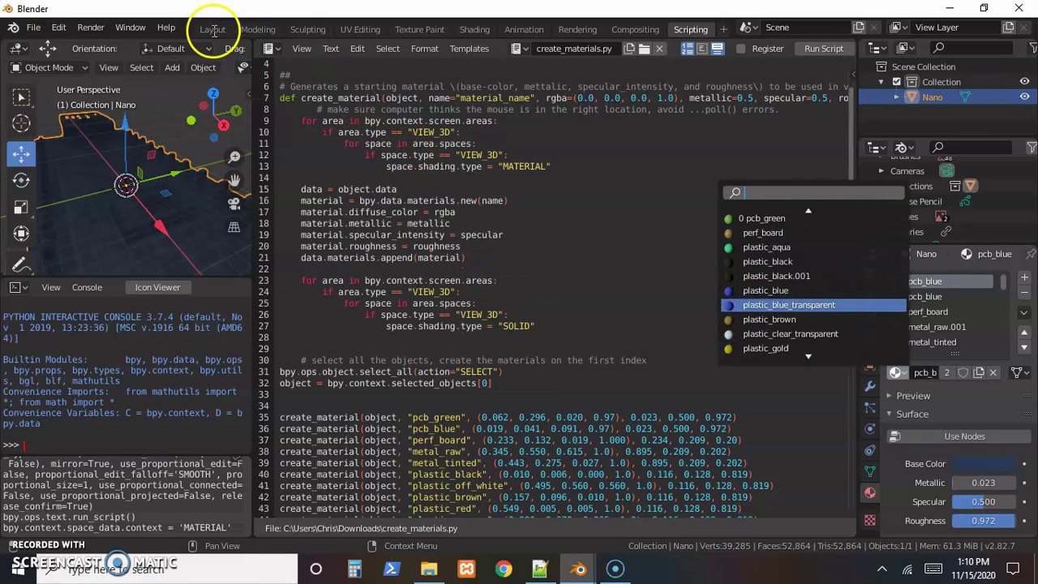
Switch to the Layout workspace and show the Nano board in Material Preview shading, viewed from the side with its header pins.
click(213, 30)
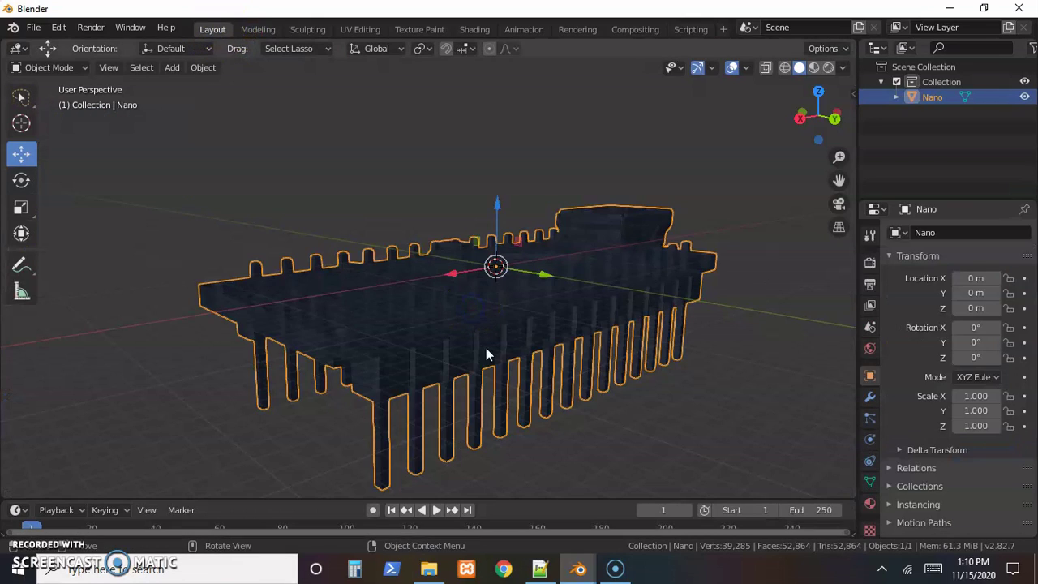
scroll(600, 381, down, 1)
mouse_move(604, 350)
middle_down()
mouse_move(617, 396)
mouse_move(695, 327)
middle_up()
click(816, 85)
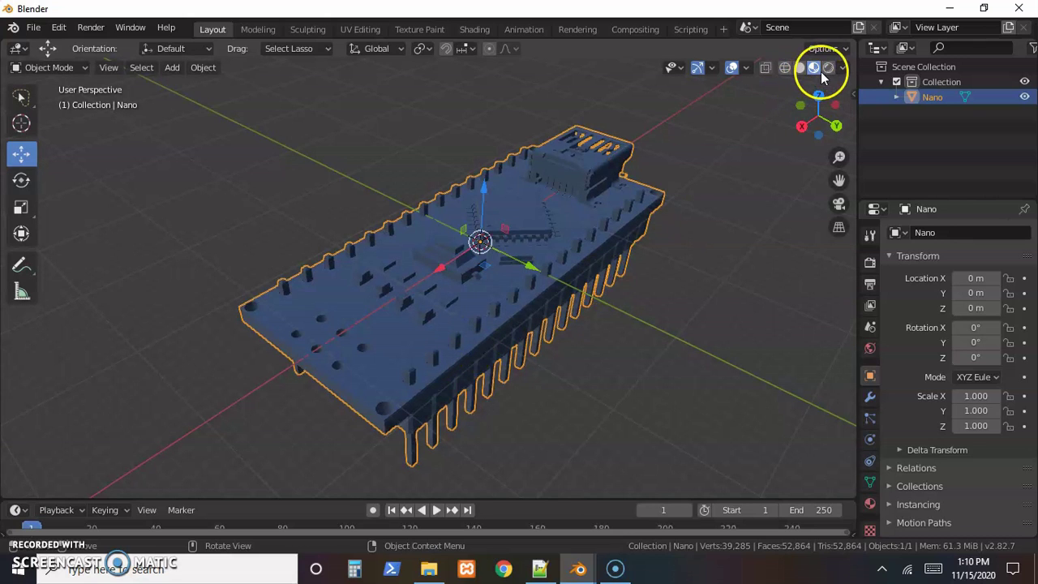
mouse_move(556, 341)
middle_down()
mouse_move(507, 312)
mouse_move(487, 373)
mouse_move(503, 271)
mouse_move(528, 248)
mouse_move(561, 353)
middle_up()
middle_drag(416, 372, 367, 349)
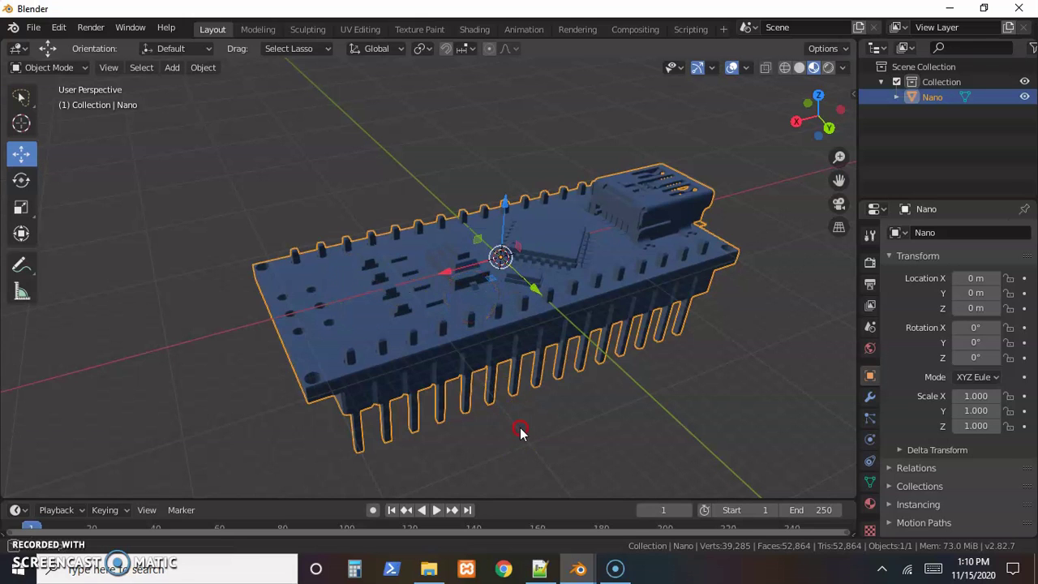
middle_drag(520, 432, 518, 398)
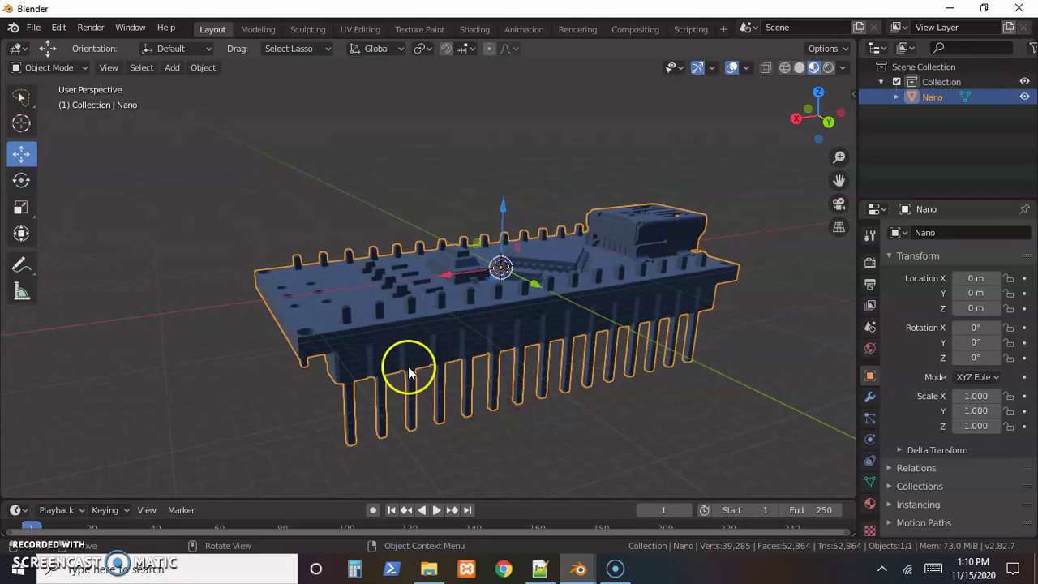
Put the Nano mesh in Edit Mode and deselect all of its geometry.
click(62, 69)
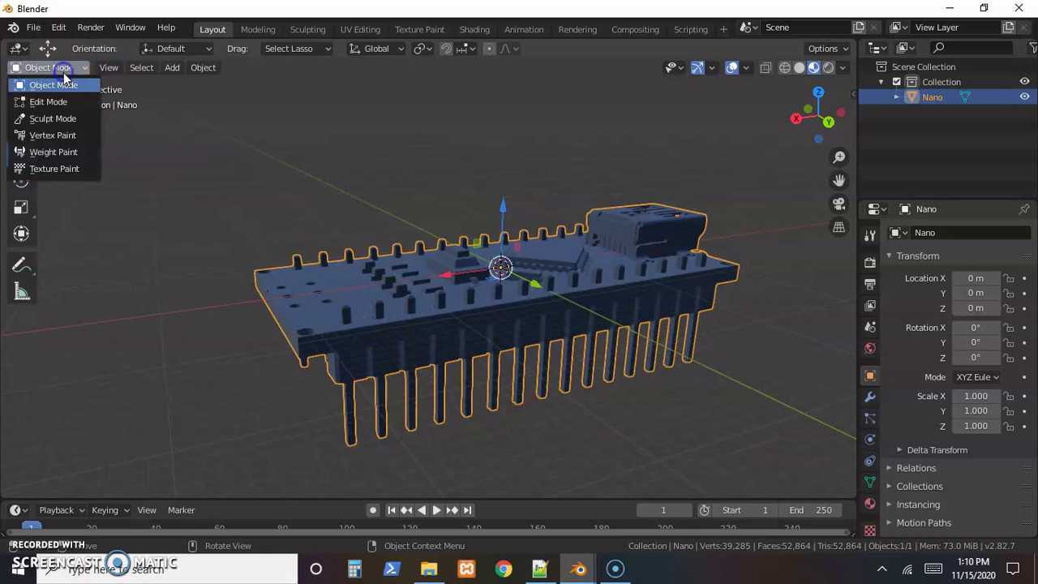
click(65, 109)
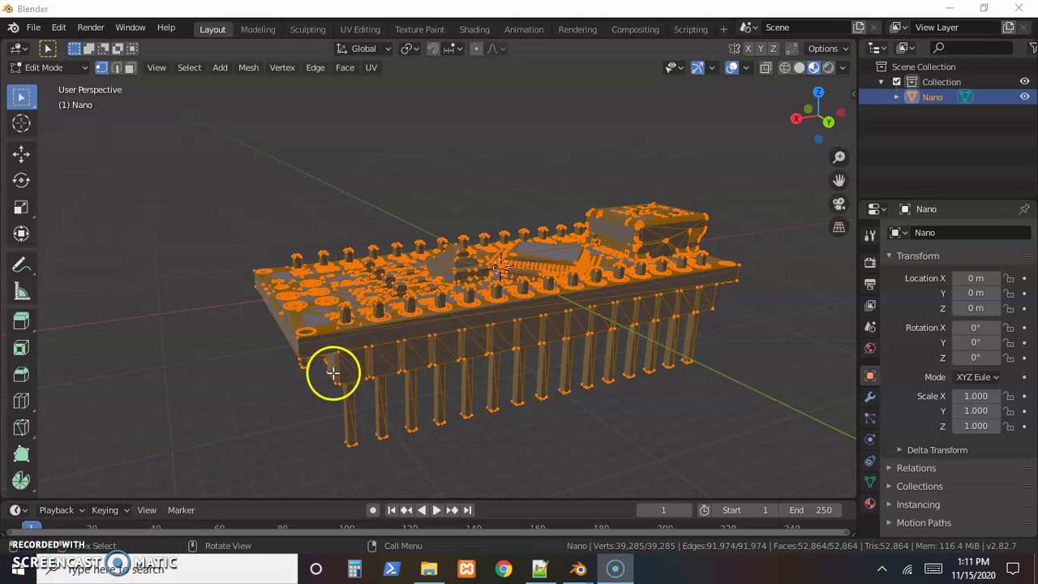
drag(85, 208, 163, 278)
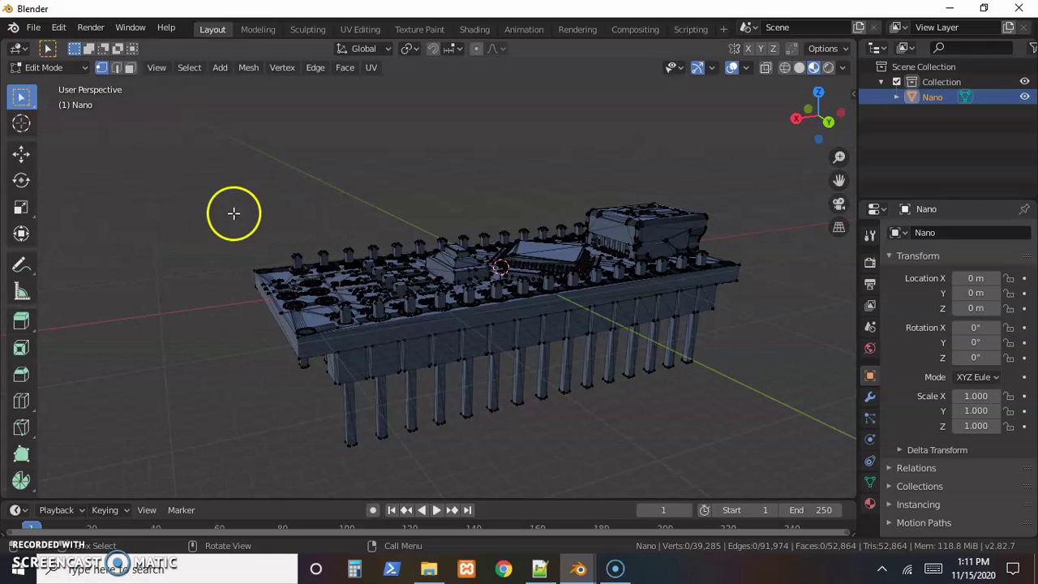
Try circle selection and lasso selection of vertices around the Nano's header pins and the end of the header strip.
key(c)
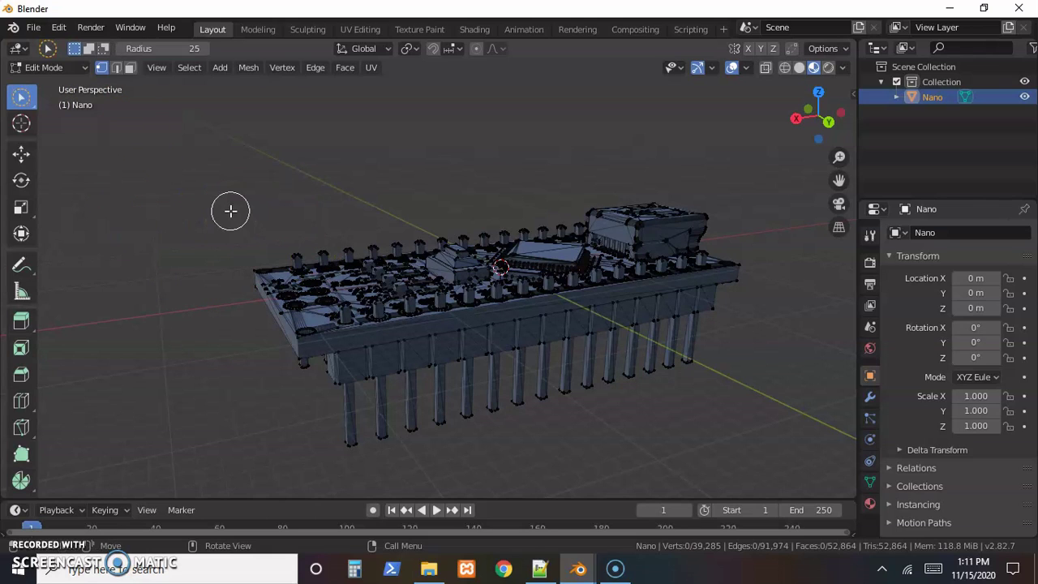
mouse_move(230, 211)
mouse_down()
mouse_move(246, 244)
mouse_move(229, 222)
mouse_up()
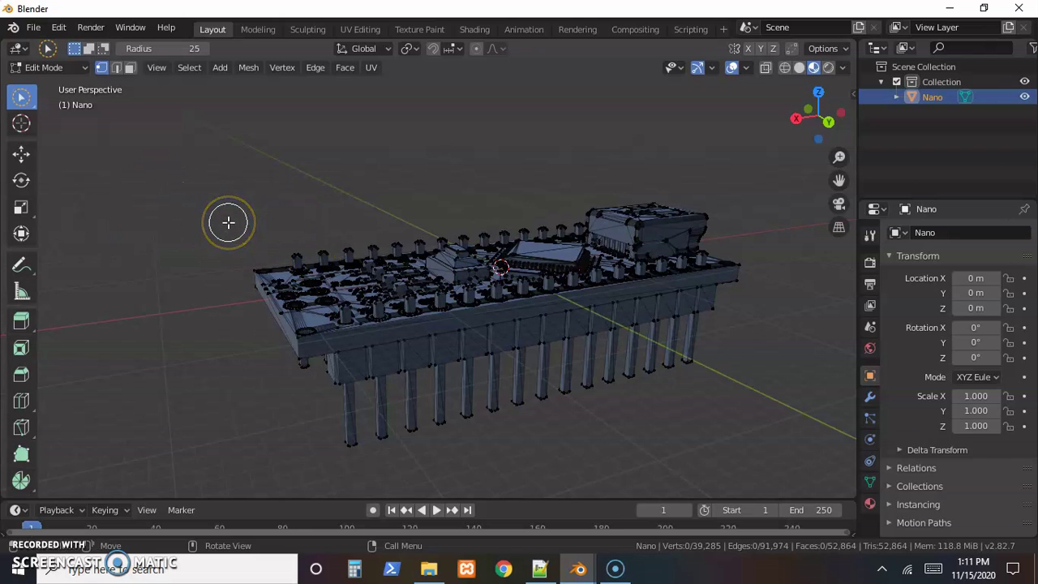
key(Escape)
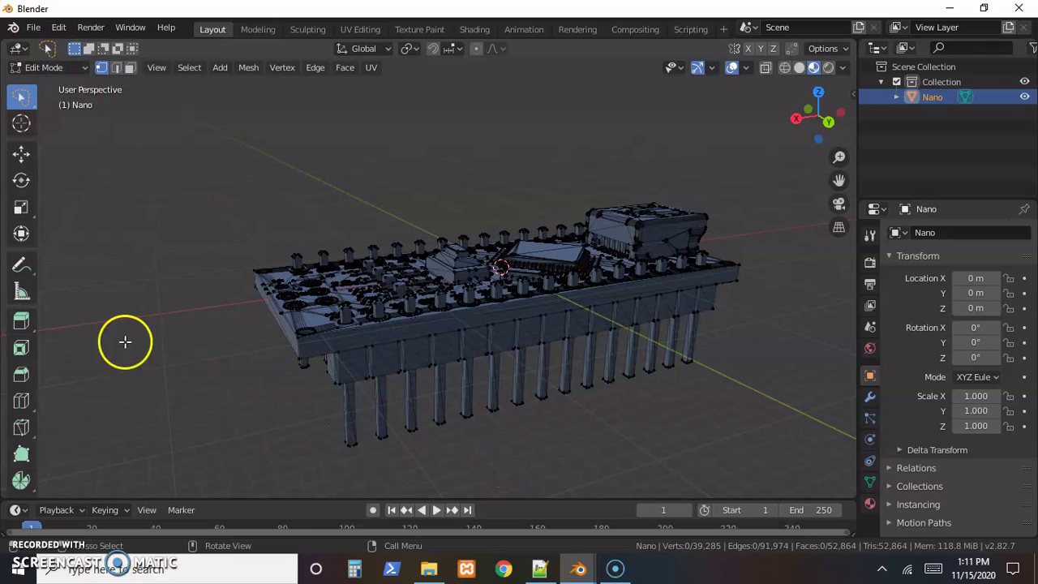
ctrl+right_drag(125, 342, 251, 413)
ctrl+right_drag(171, 398, 221, 357)
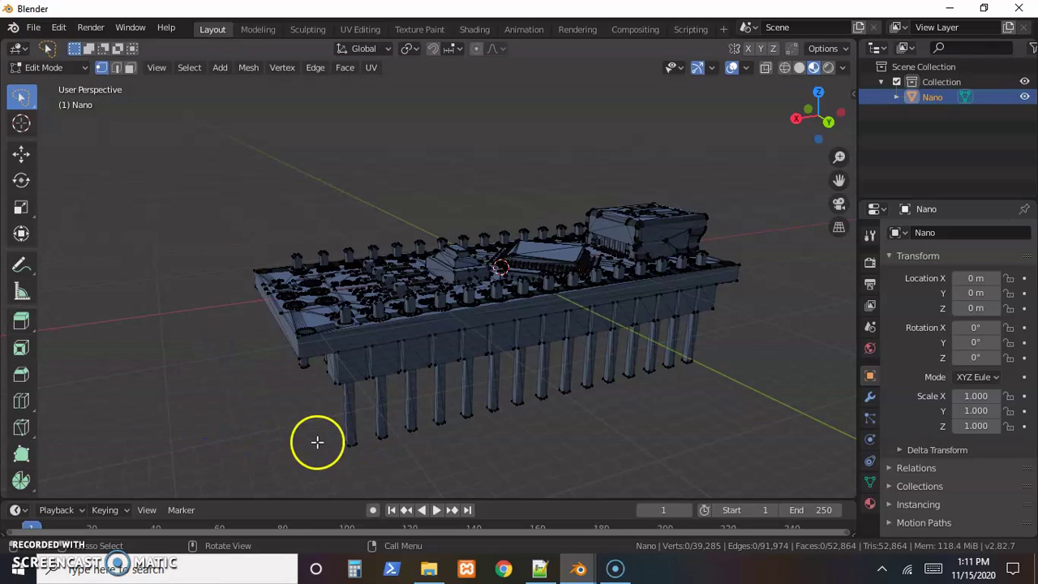
ctrl+right_drag(333, 417, 463, 384)
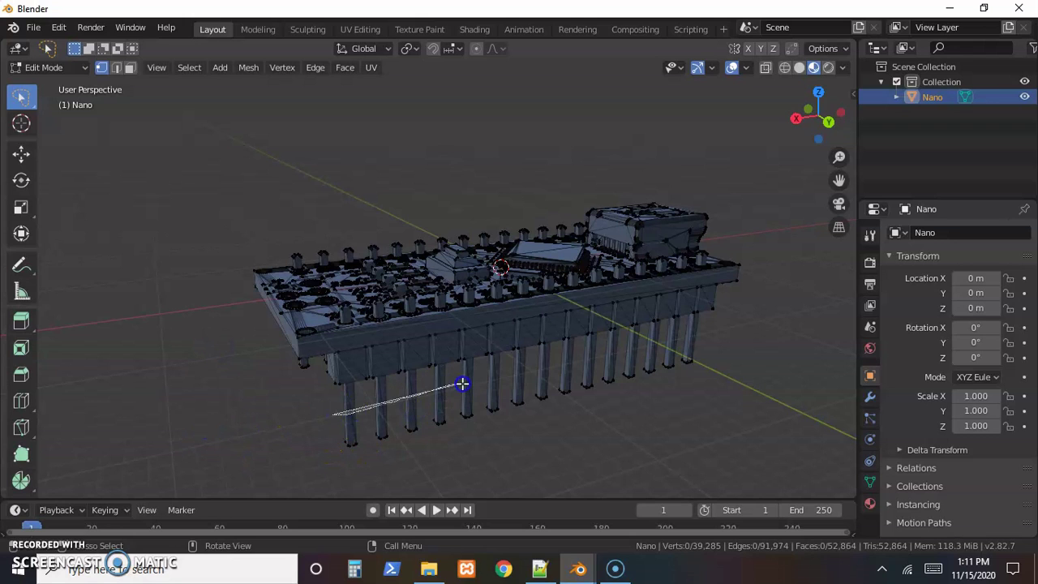
middle_drag(508, 458, 382, 448)
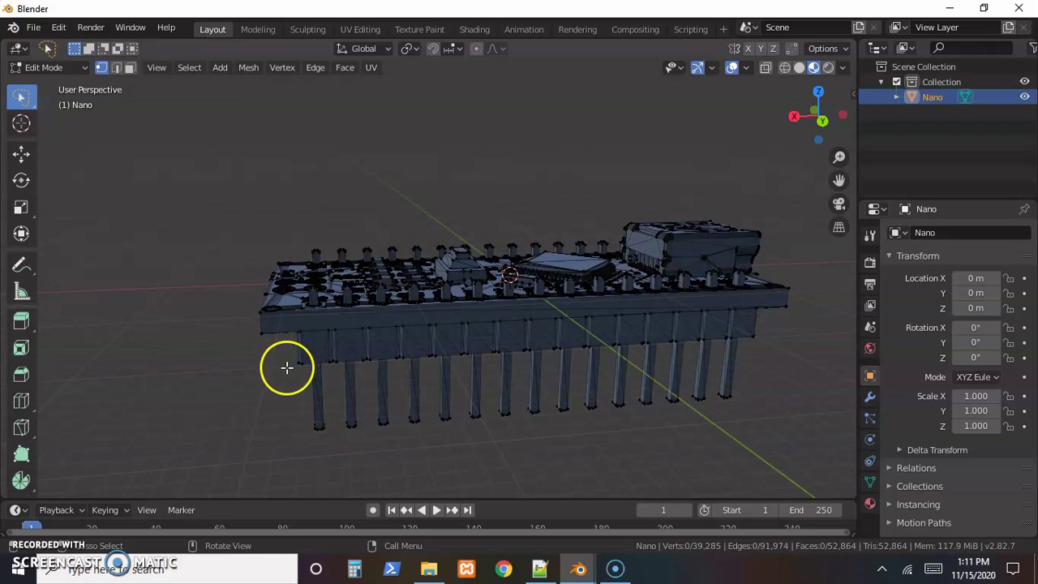
drag(313, 380, 301, 377)
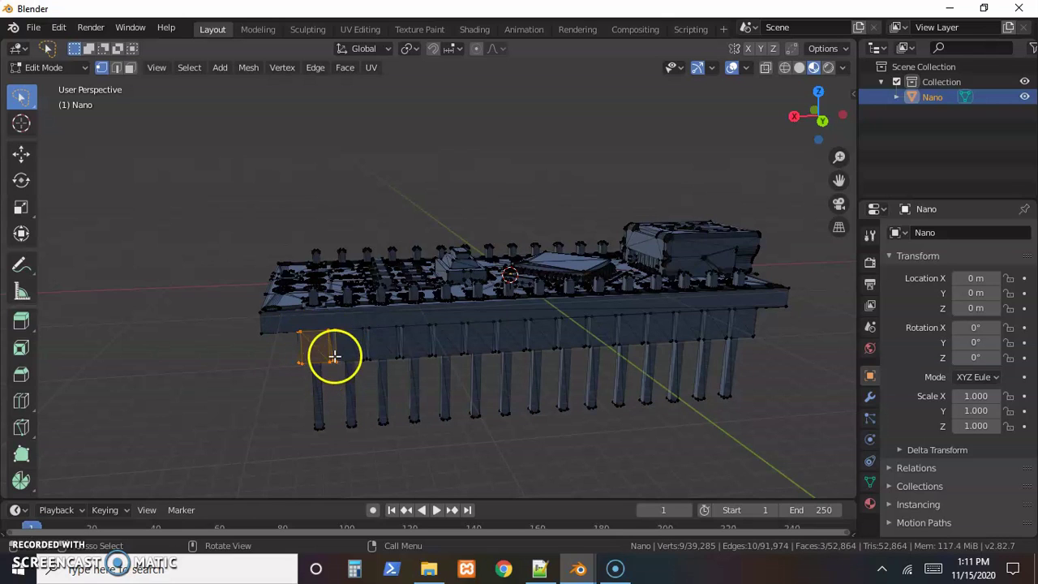
Switch to face selection and lasso the faces of the near row of header pins beneath the board.
click(117, 70)
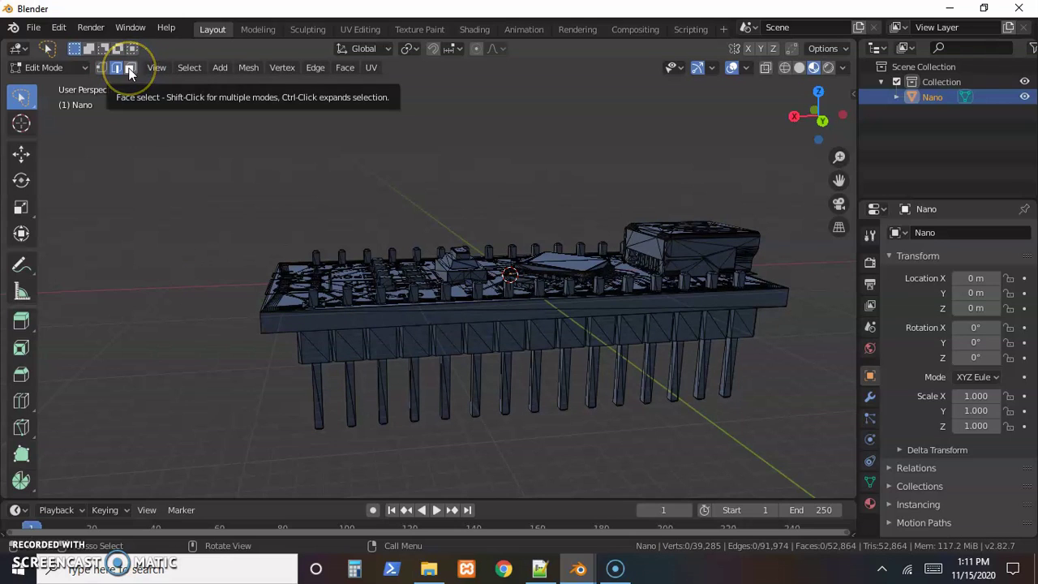
click(129, 70)
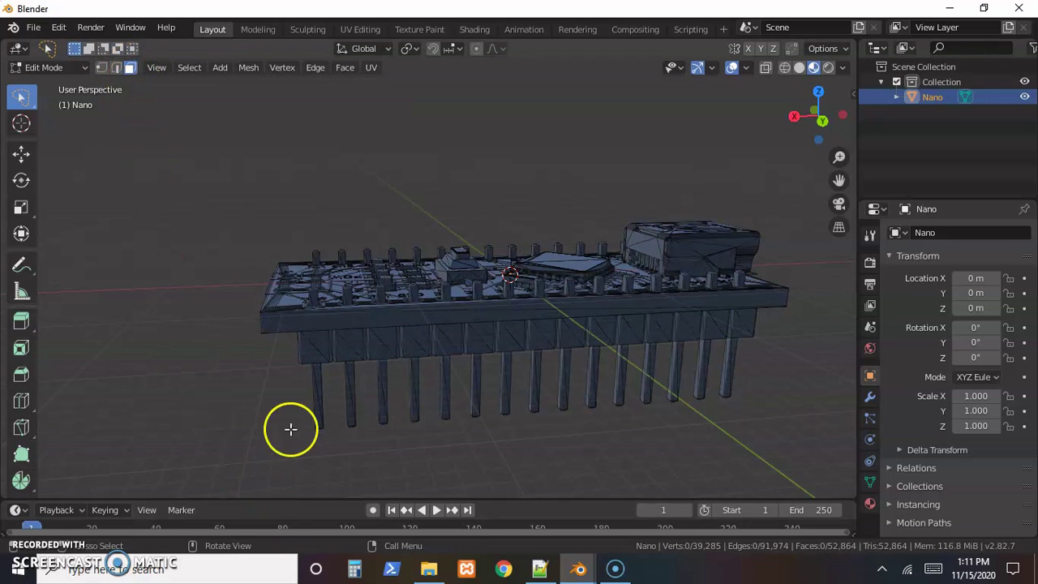
drag(253, 411, 490, 400)
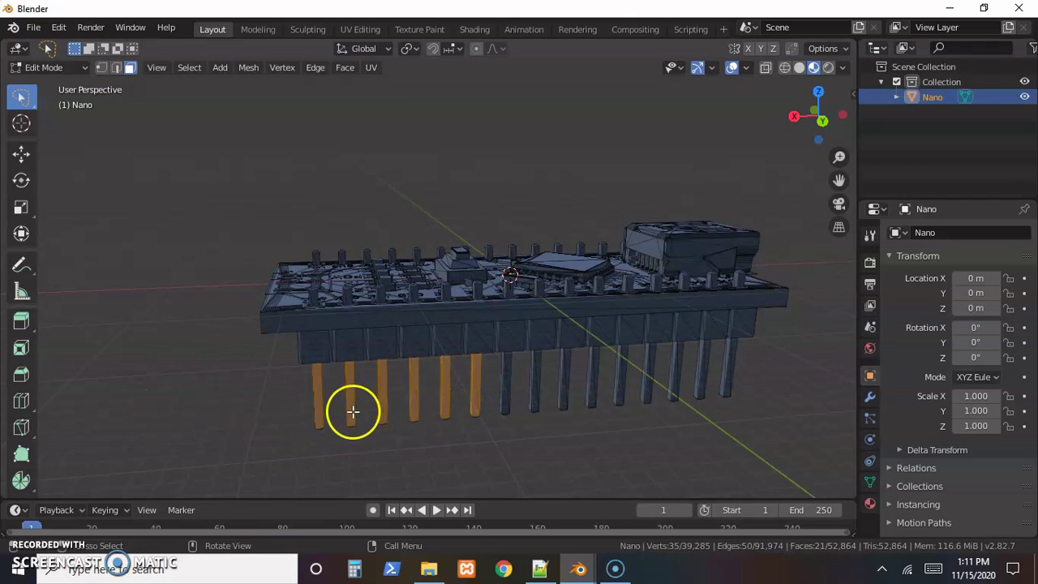
drag(254, 419, 624, 407)
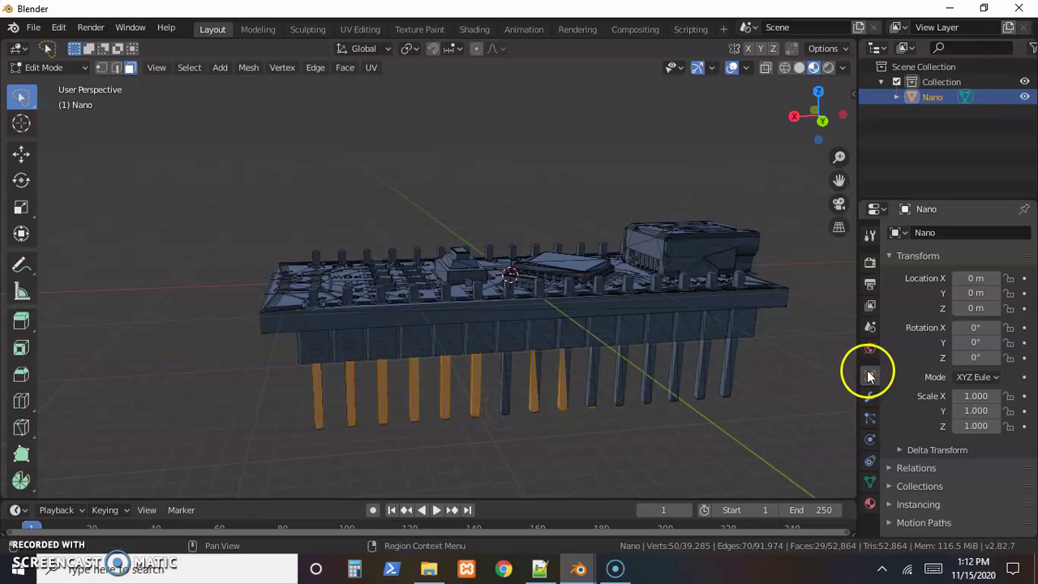
Assign the metal_raw.001 material to the selected header pin faces and clear the selection.
click(871, 505)
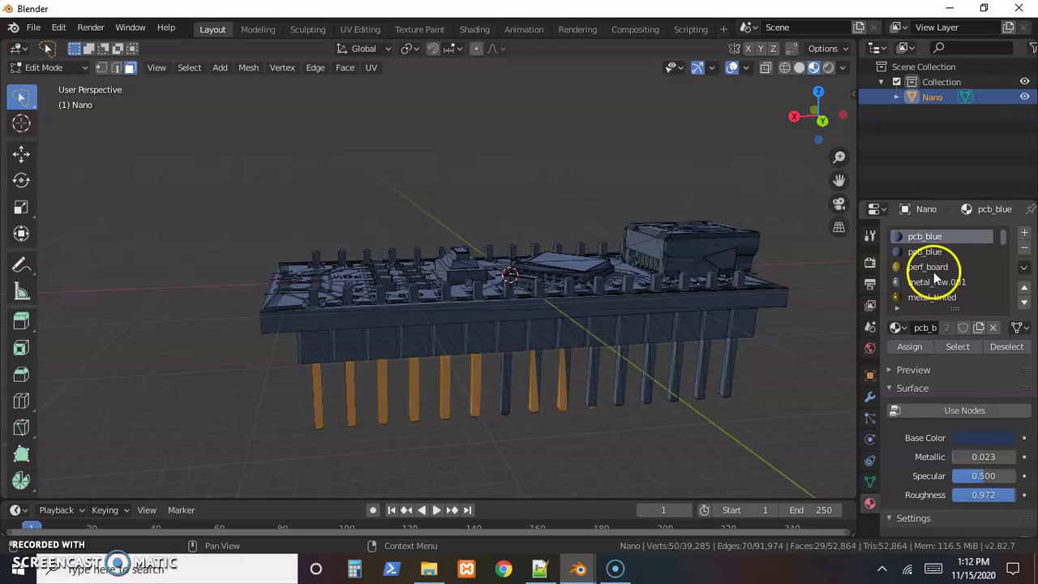
scroll(934, 274, down, 1)
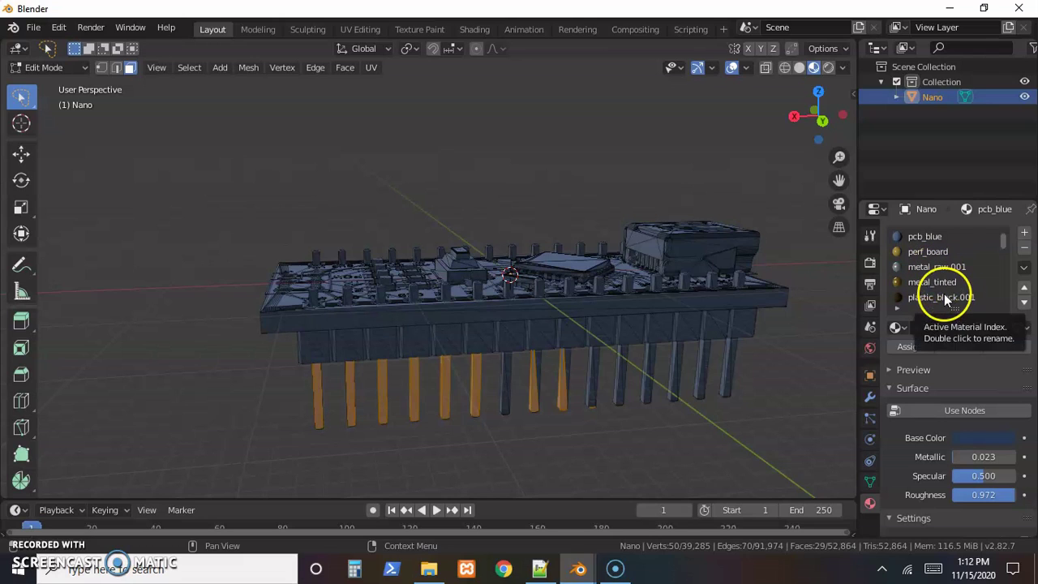
scroll(962, 266, down, 1)
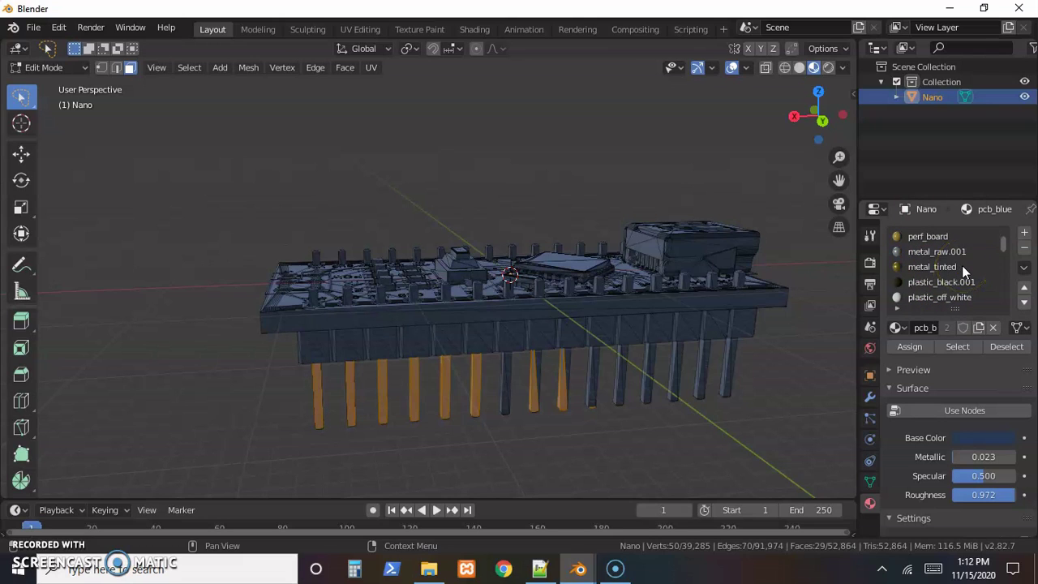
scroll(961, 272, down, 1)
scroll(959, 276, up, 2)
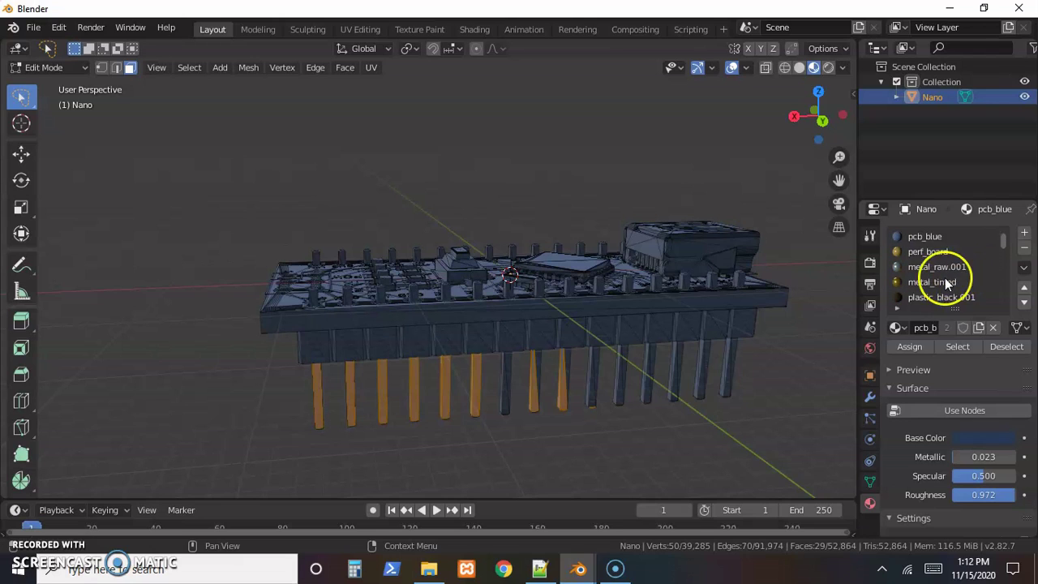
click(932, 266)
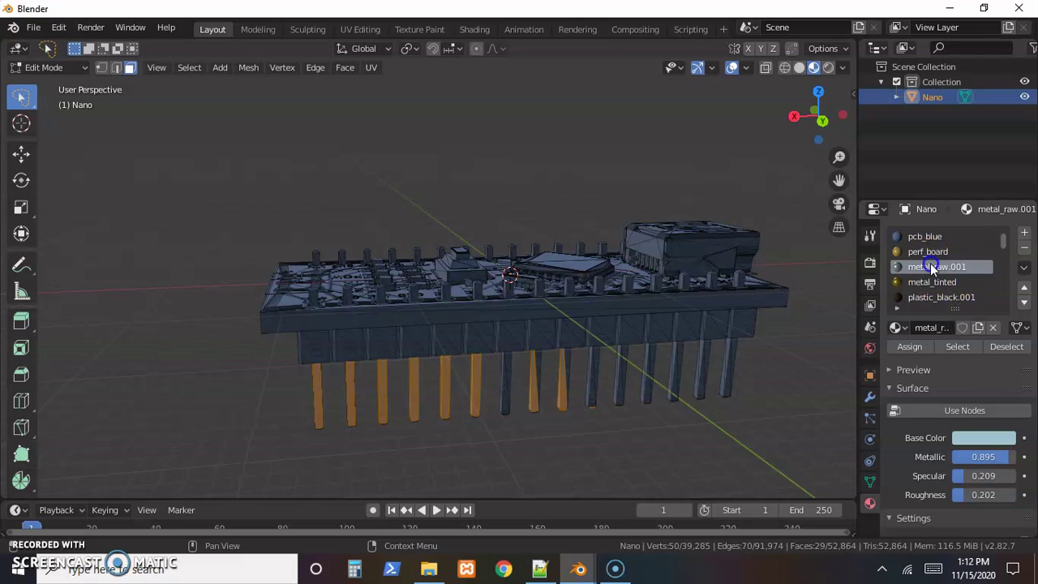
click(910, 346)
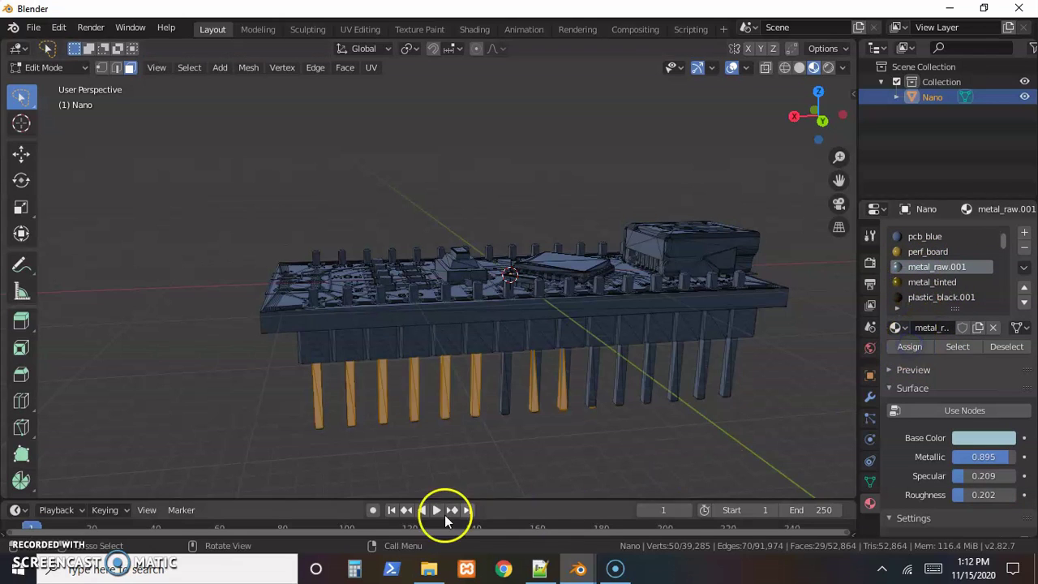
click(427, 450)
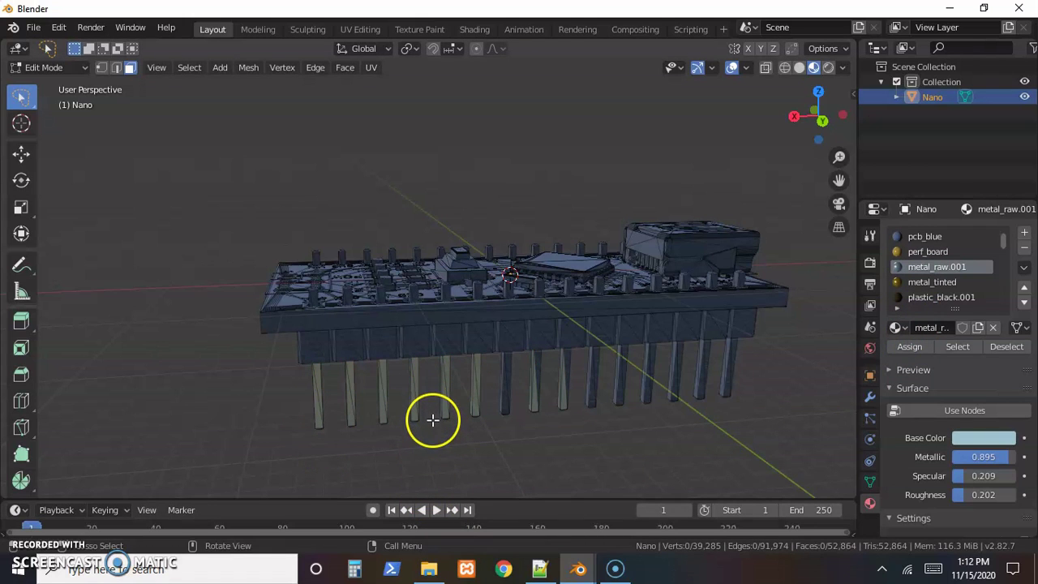
Lasso the near pin row's faces from the side, add those seen from the board's end, and assign metal_raw.001 to them.
mouse_move(434, 419)
middle_down()
mouse_move(491, 387)
mouse_move(407, 403)
mouse_move(428, 404)
middle_up()
mouse_move(434, 415)
mouse_down()
mouse_move(494, 396)
mouse_move(834, 407)
mouse_up()
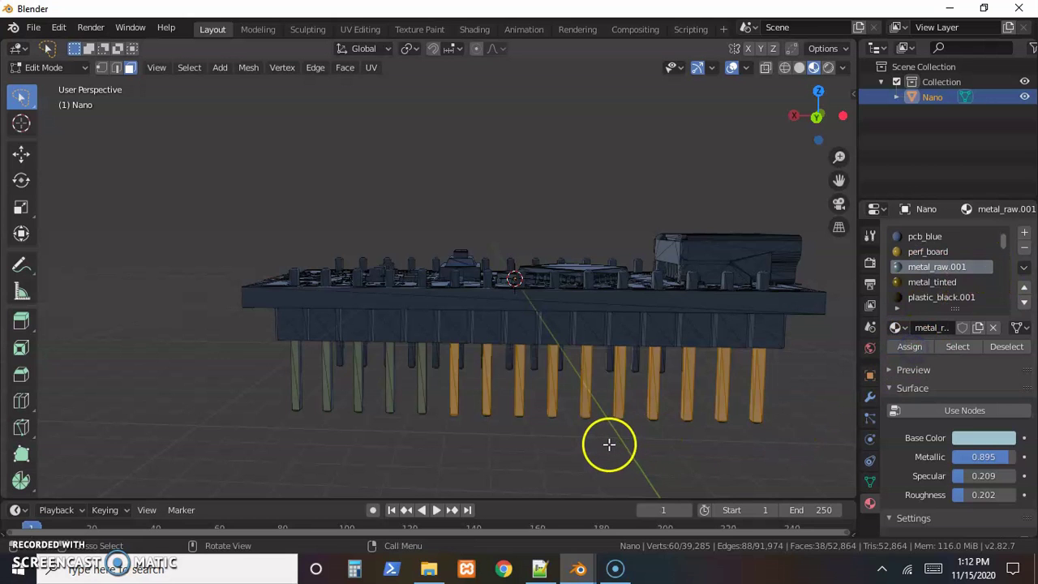
middle_drag(609, 443, 468, 361)
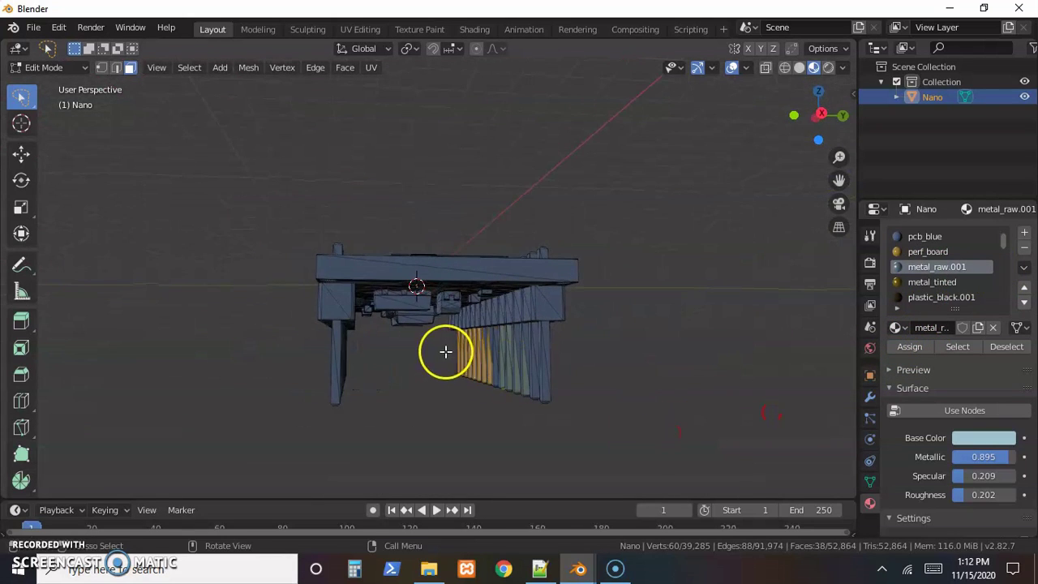
mouse_move(445, 352)
shift+mouse_down()
mouse_move(596, 364)
mouse_move(654, 424)
shift+mouse_up()
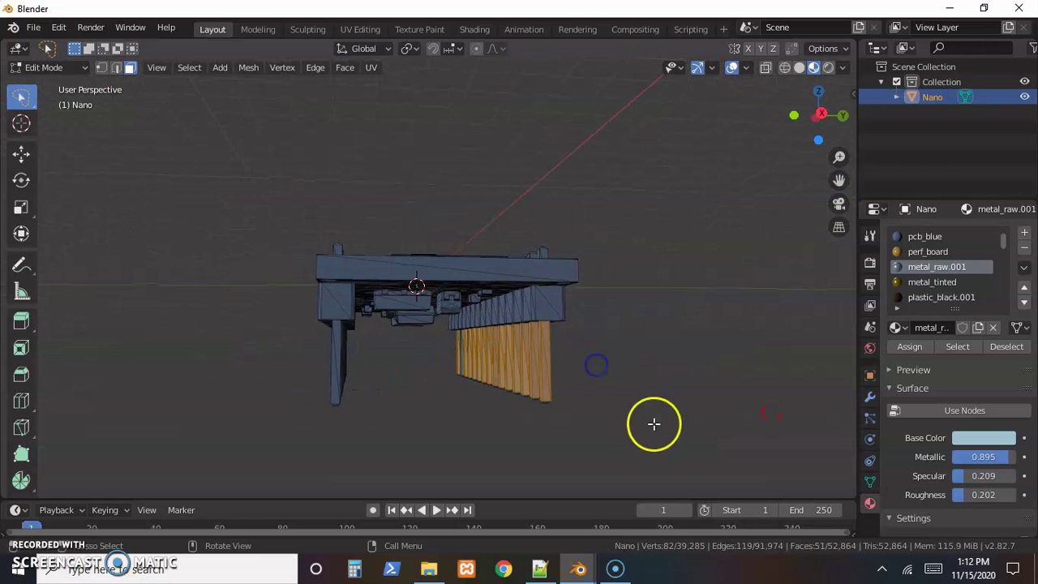
click(907, 349)
Lasso the same pin row's inward-facing faces from the board's end and opposite side, and give them the metal_raw.001 material.
middle_drag(579, 424, 484, 400)
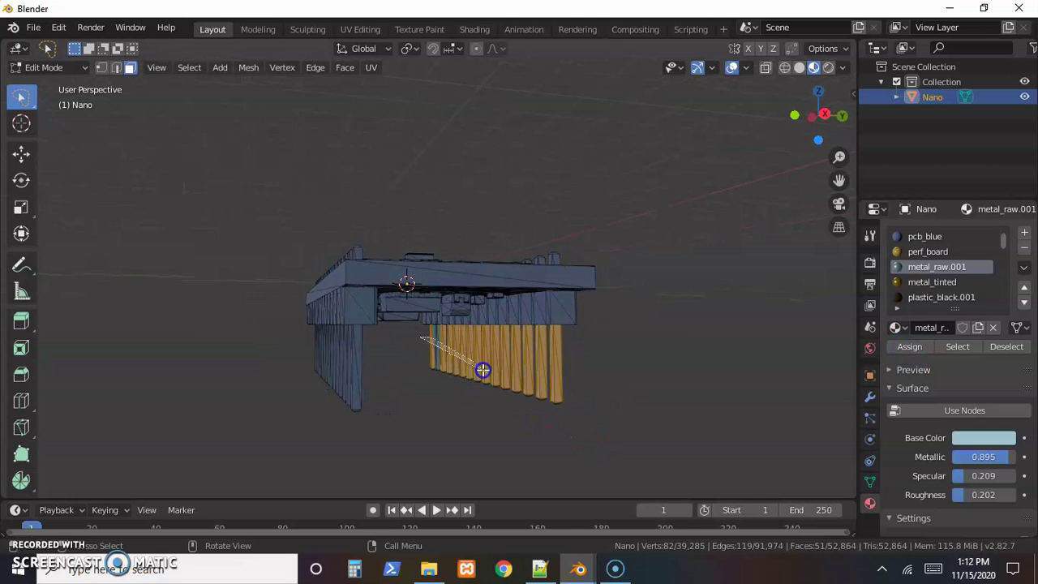
ctrl+drag(482, 370, 527, 399)
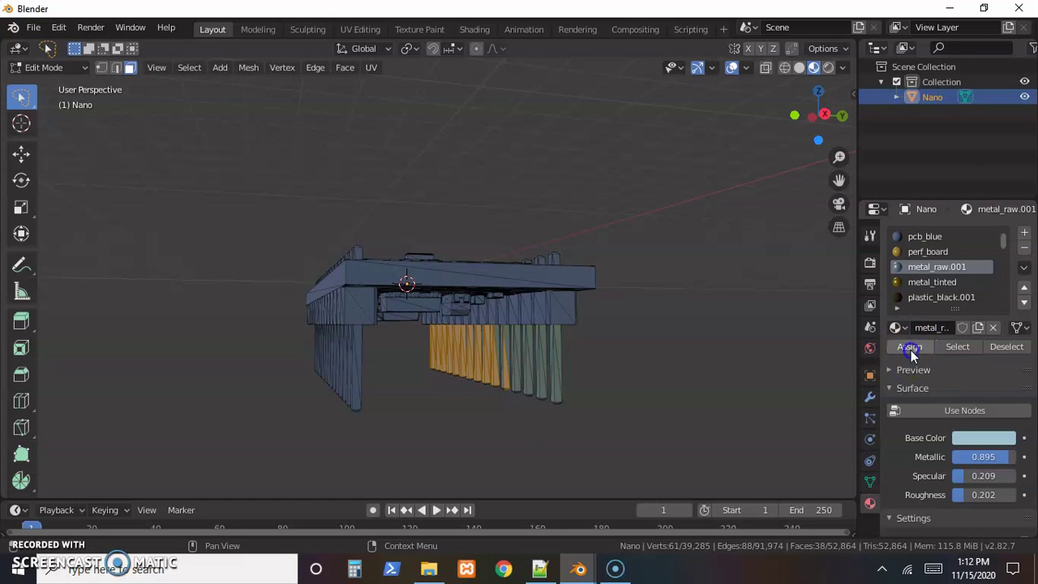
middle_drag(587, 445, 716, 405)
mouse_move(159, 398)
mouse_down()
mouse_move(560, 398)
mouse_move(271, 431)
mouse_move(146, 426)
mouse_up()
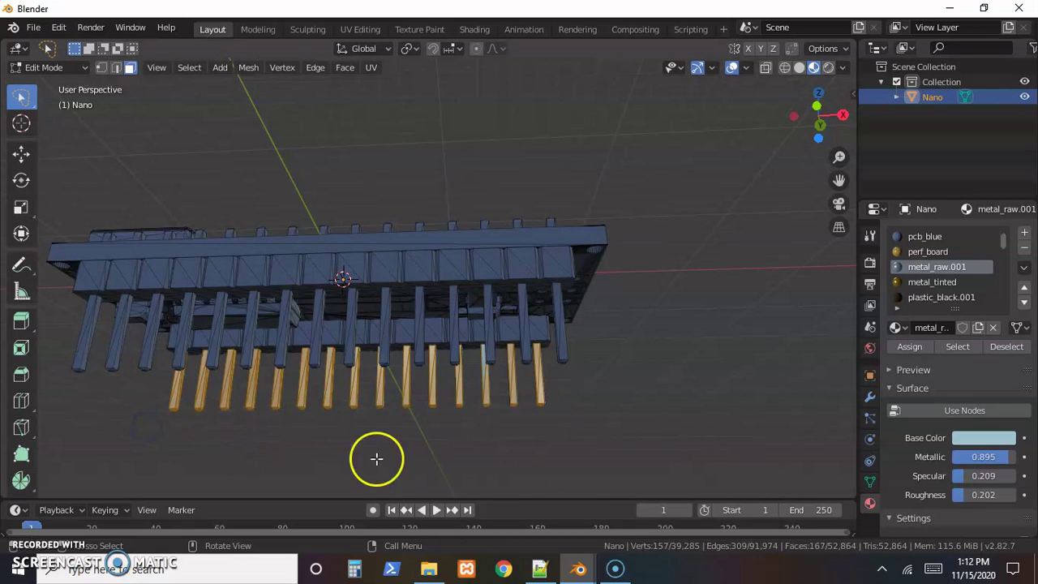
click(900, 349)
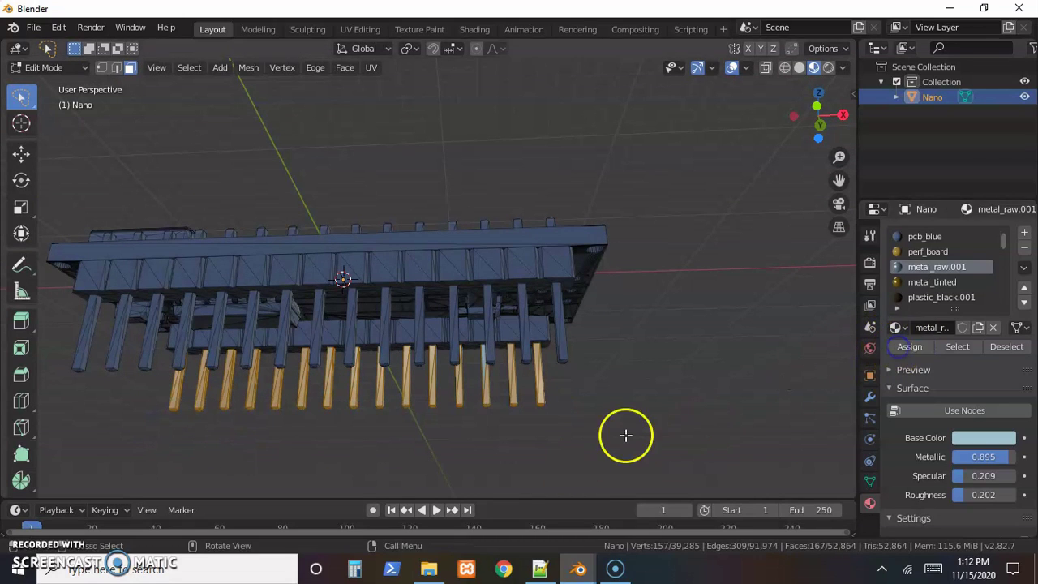
Select the outward-facing faces of the whole pin row in a side view and apply metal_raw.001.
middle_drag(626, 423, 296, 461)
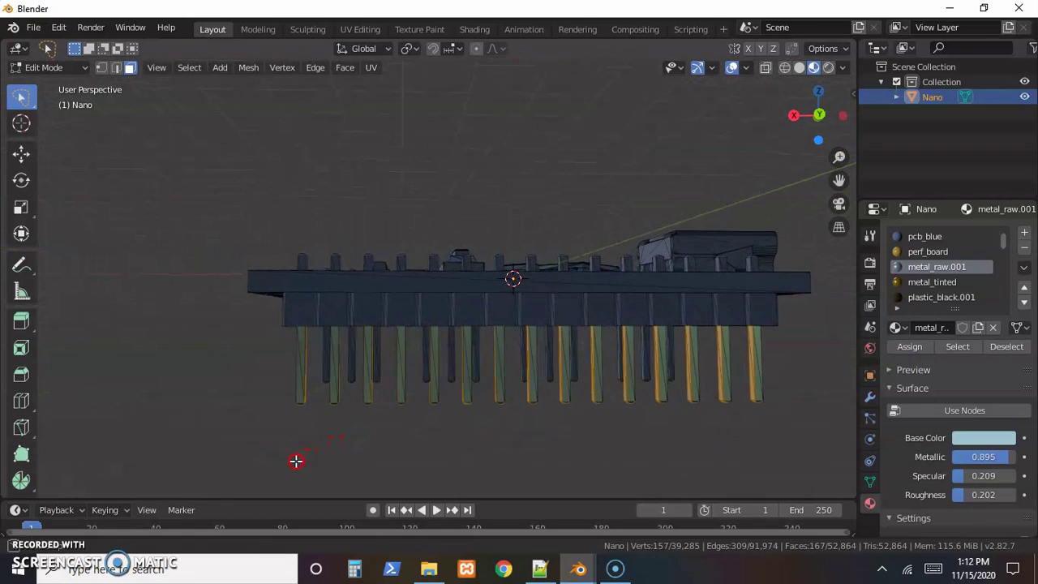
mouse_move(274, 401)
mouse_down()
mouse_move(767, 398)
mouse_move(619, 438)
mouse_move(269, 438)
mouse_up()
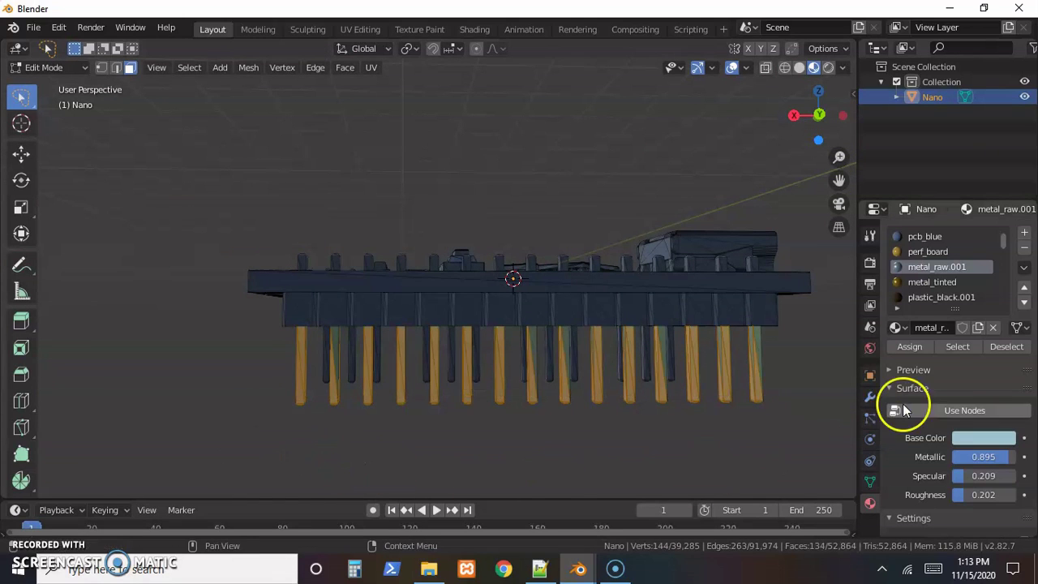
click(914, 347)
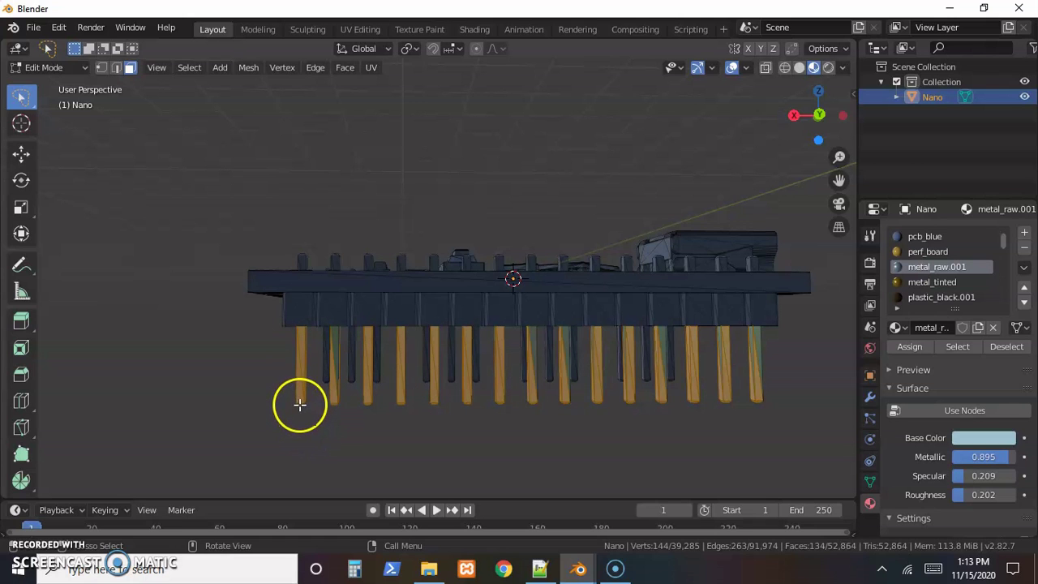
Lasso the metal pin row from beneath the board, including the pin tips, assign metal_raw.001, and deselect everything.
middle_drag(343, 416, 332, 157)
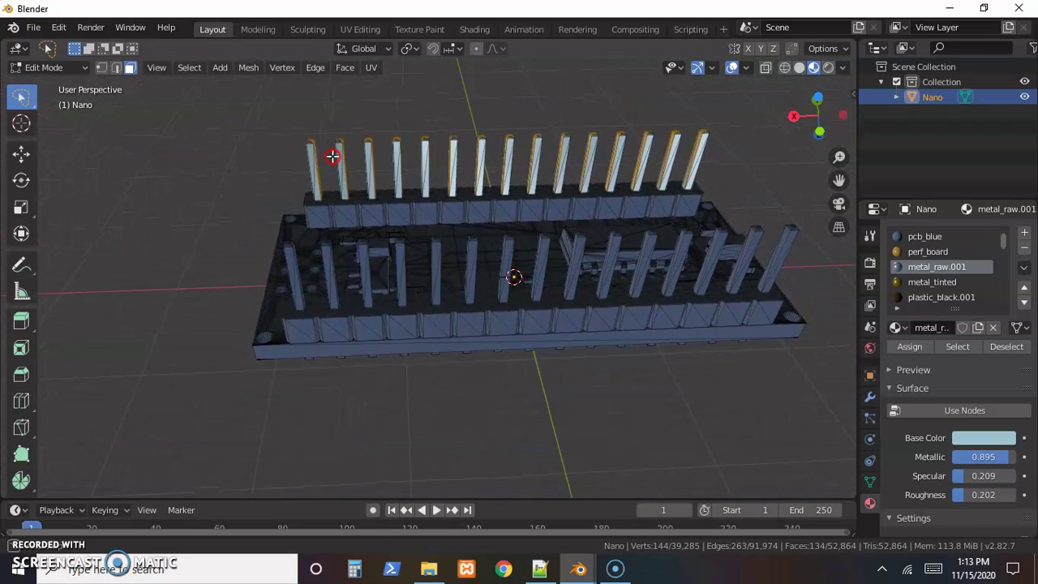
click(245, 147)
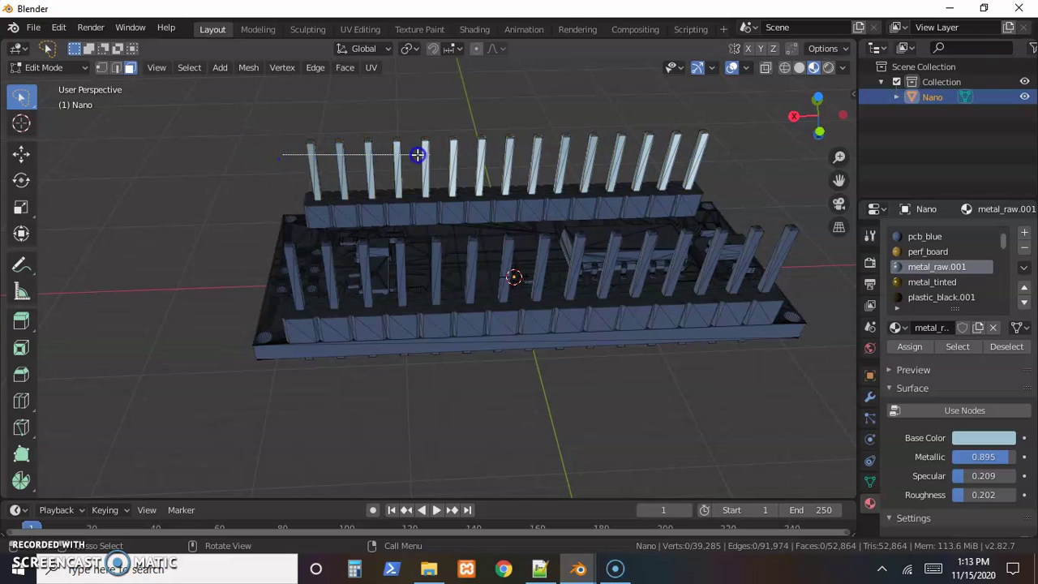
mouse_move(576, 153)
ctrl+right_down()
mouse_move(719, 155)
mouse_move(665, 109)
mouse_move(330, 106)
mouse_move(299, 121)
ctrl+right_up()
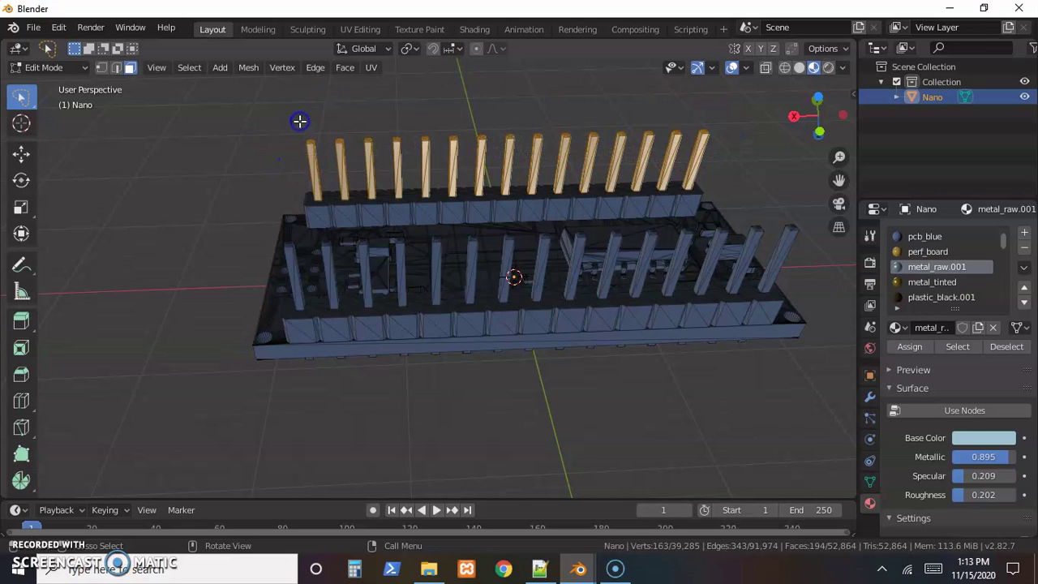
click(910, 346)
click(603, 370)
Inspect the finished pin row and the top of the Nano board from several angles.
middle_drag(614, 378, 671, 394)
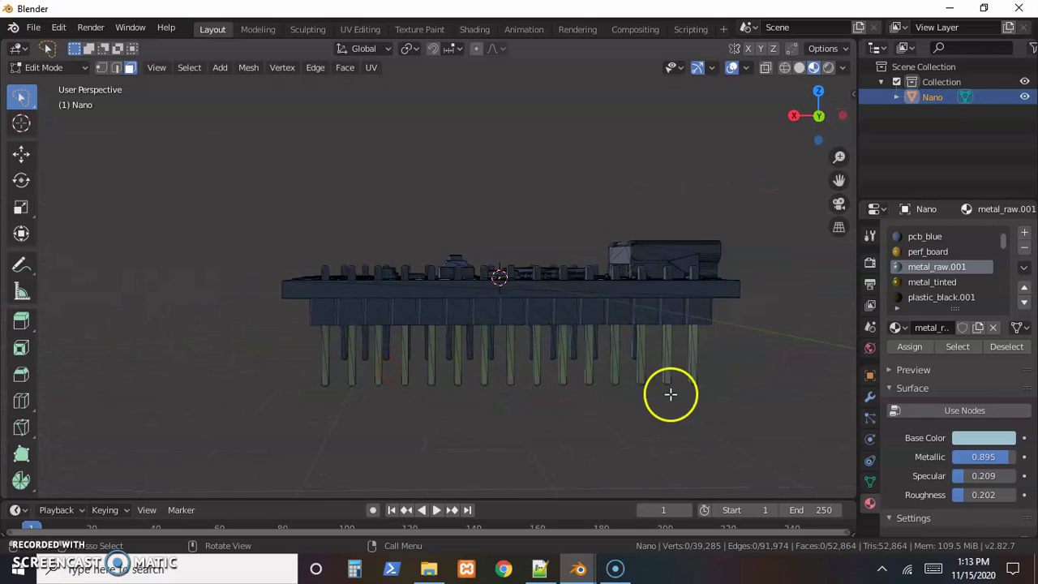
middle_drag(396, 373, 519, 439)
middle_drag(497, 404, 507, 430)
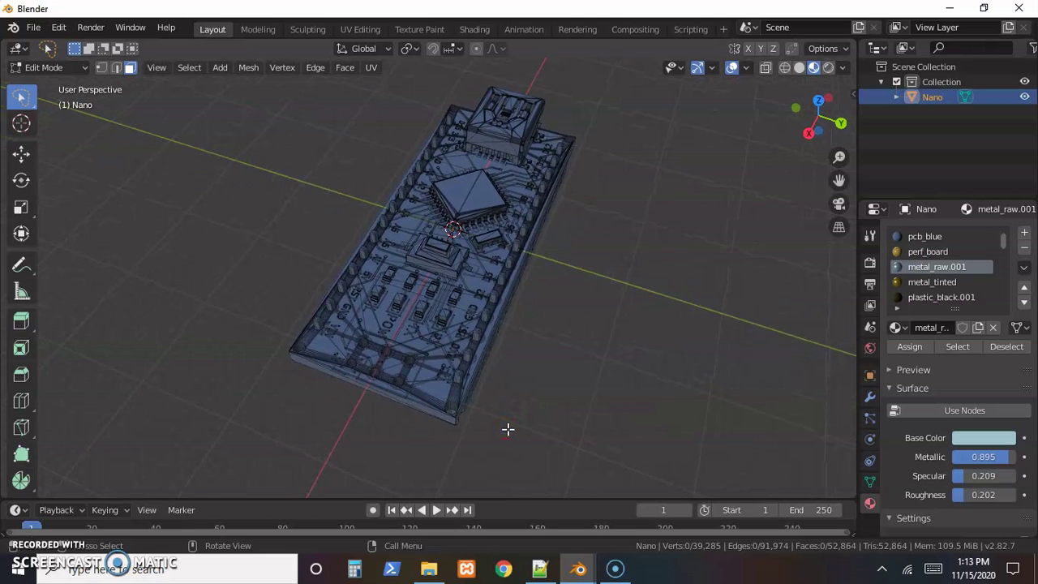
middle_drag(619, 394, 532, 373)
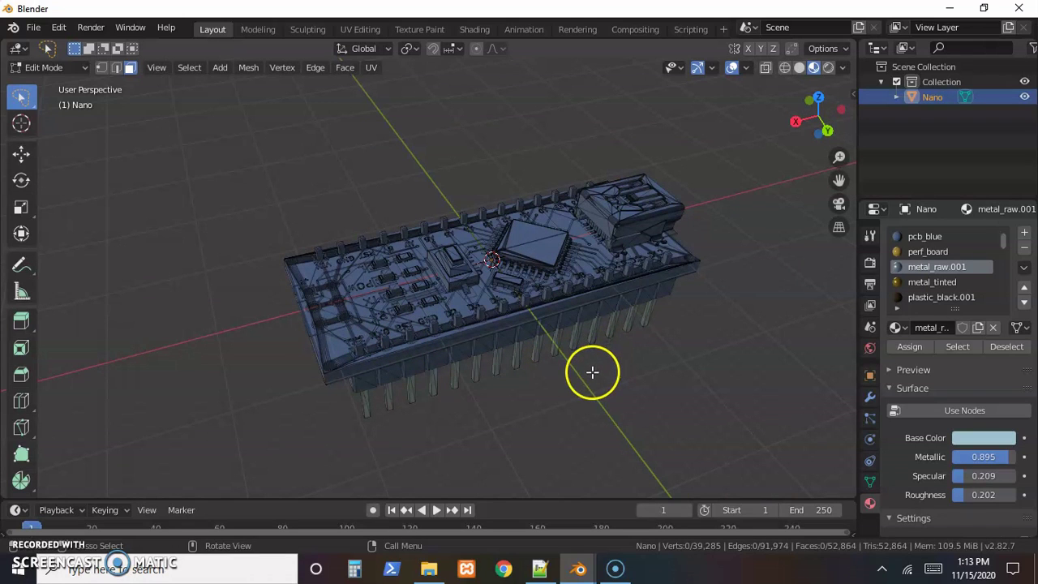
middle_drag(552, 385, 432, 384)
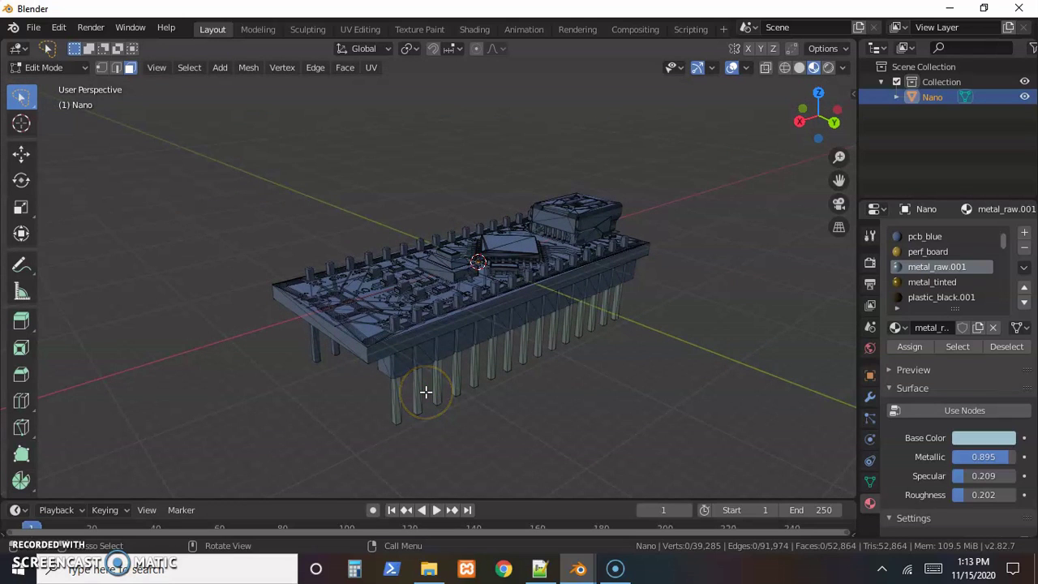
click(583, 347)
click(508, 331)
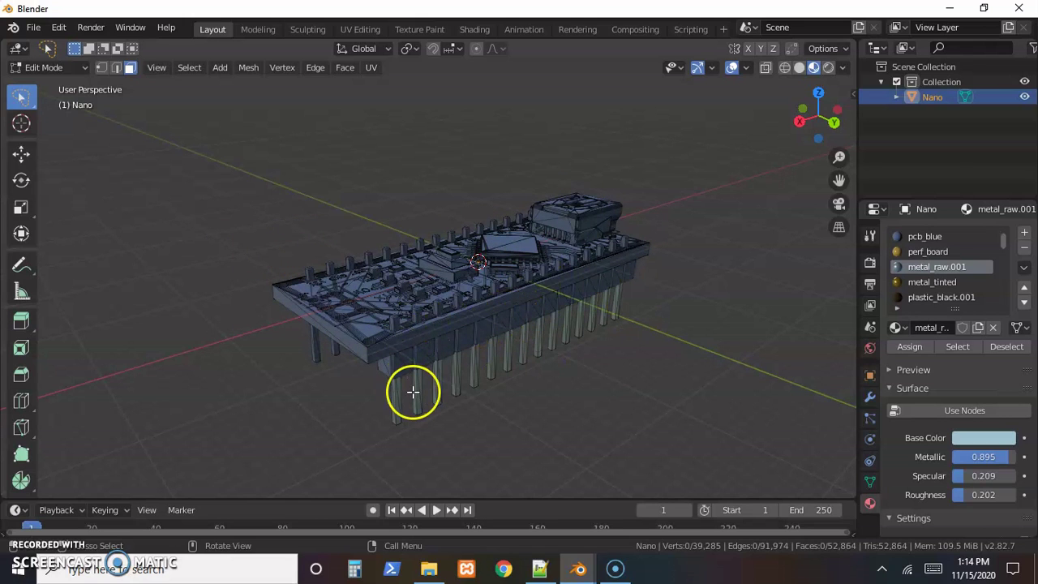
middle_drag(521, 332, 508, 377)
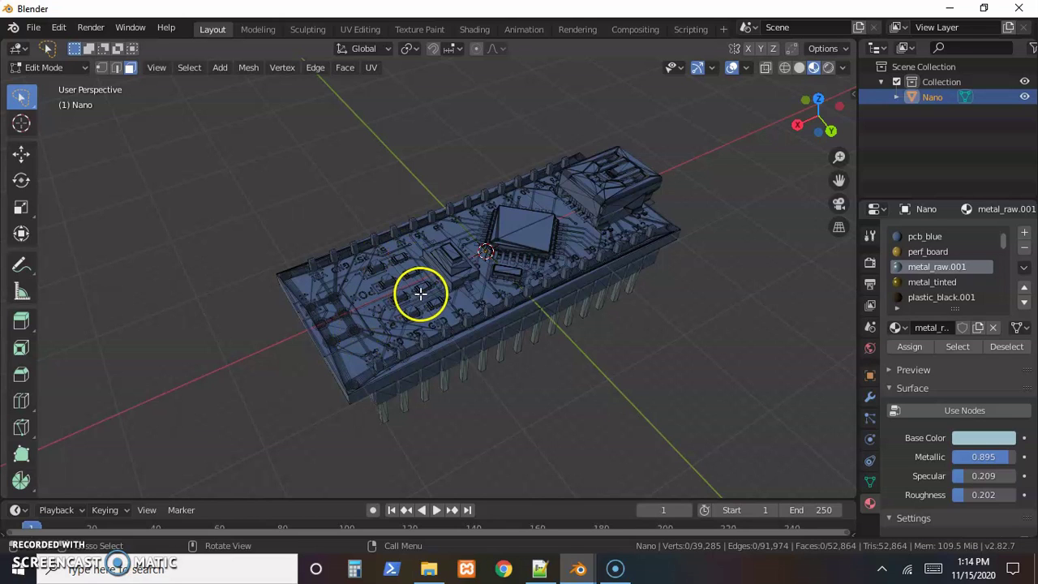
middle_drag(403, 297, 489, 267)
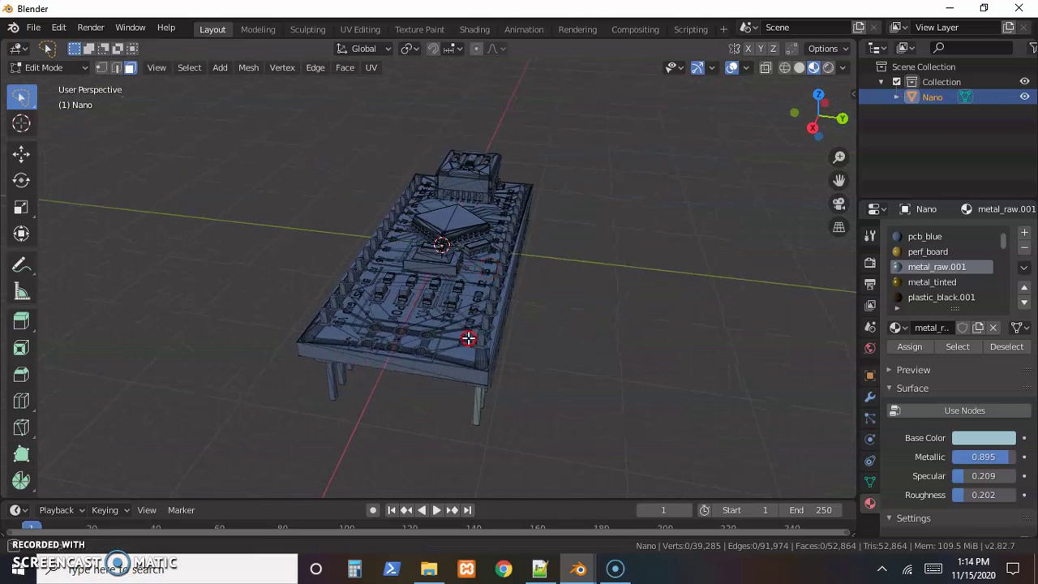
Lasso the second row of header pins beneath the board, assign metal_raw.001 to it, and clear the selection.
middle_drag(468, 338, 311, 332)
middle_drag(375, 308, 442, 352)
mouse_move(197, 332)
ctrl+right_down()
mouse_move(510, 390)
mouse_move(244, 405)
mouse_move(192, 371)
mouse_move(195, 355)
ctrl+right_up()
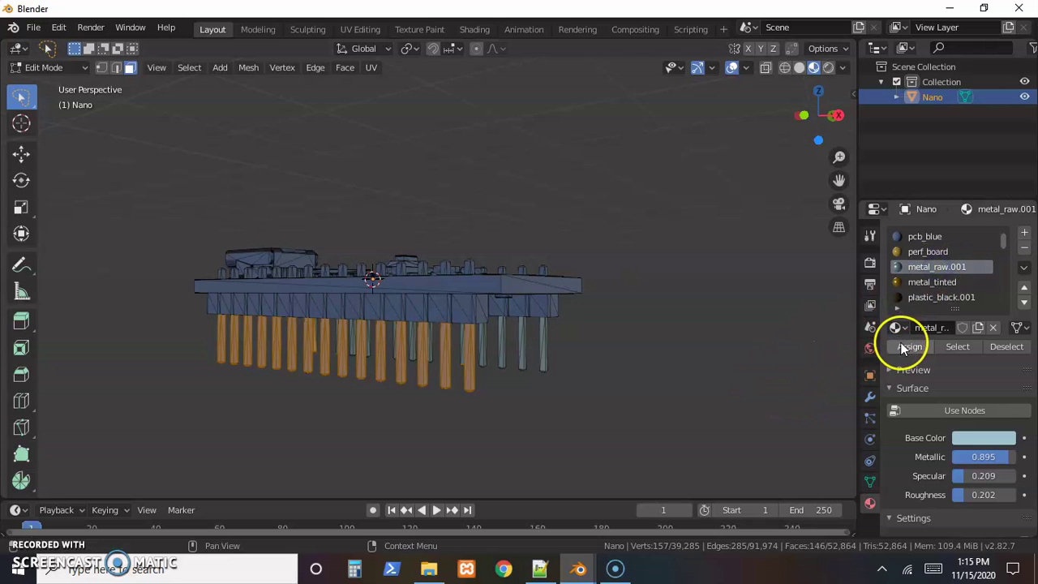
click(632, 393)
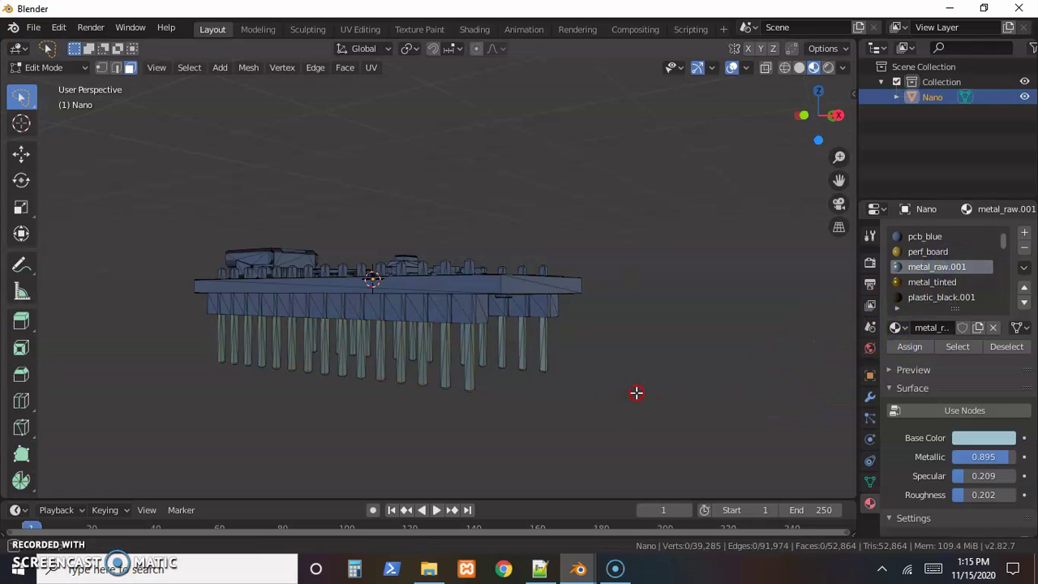
middle_drag(637, 392, 480, 395)
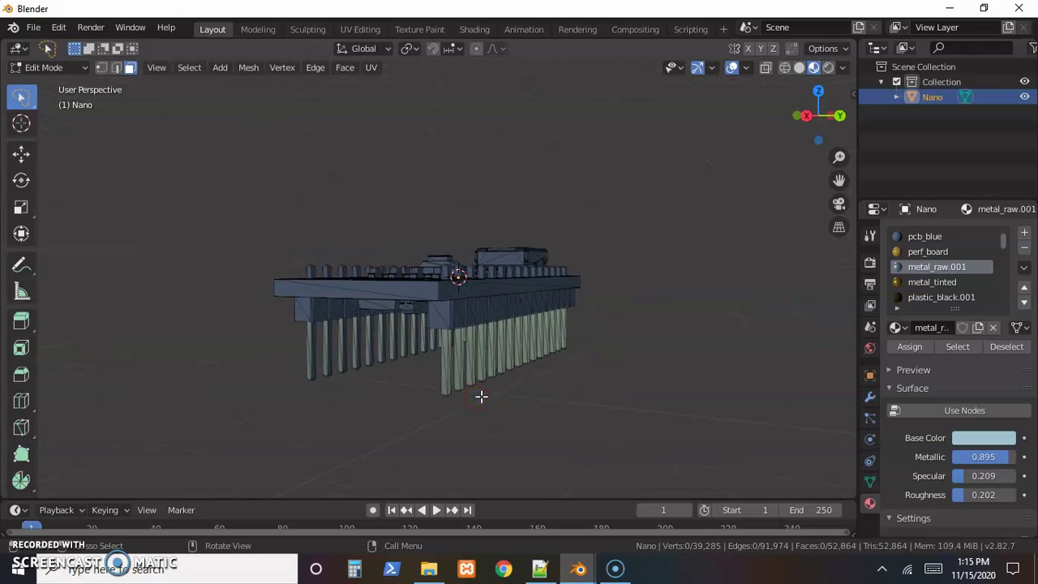